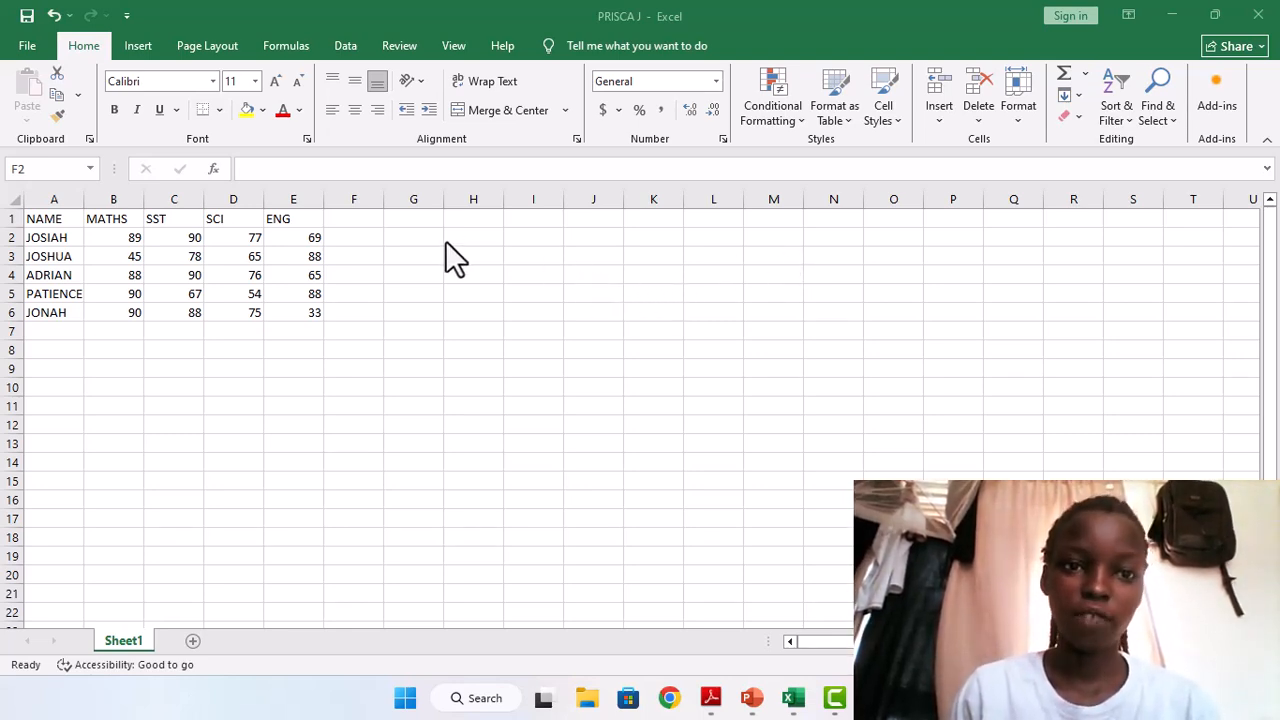
Enter the divide-by-zero formula =(C2+D2)/0 in cell F2 and reselect the cell to show its formula.
click(351, 233)
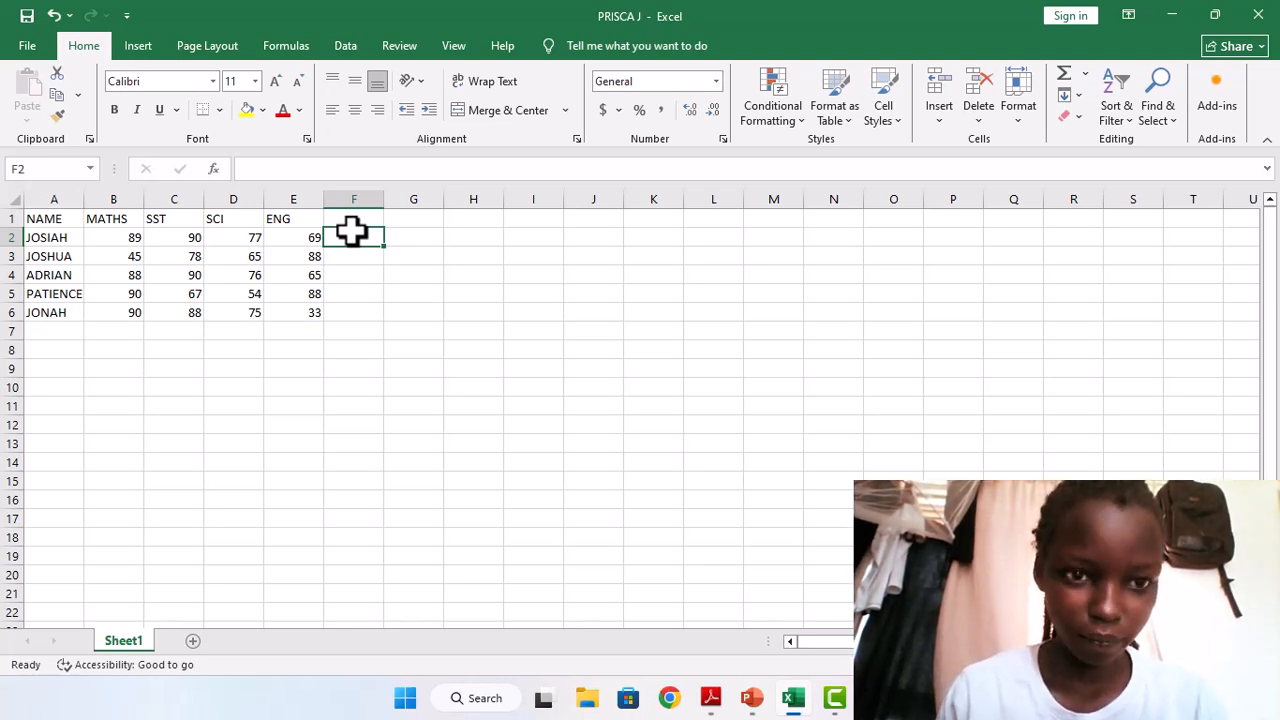
text(=)
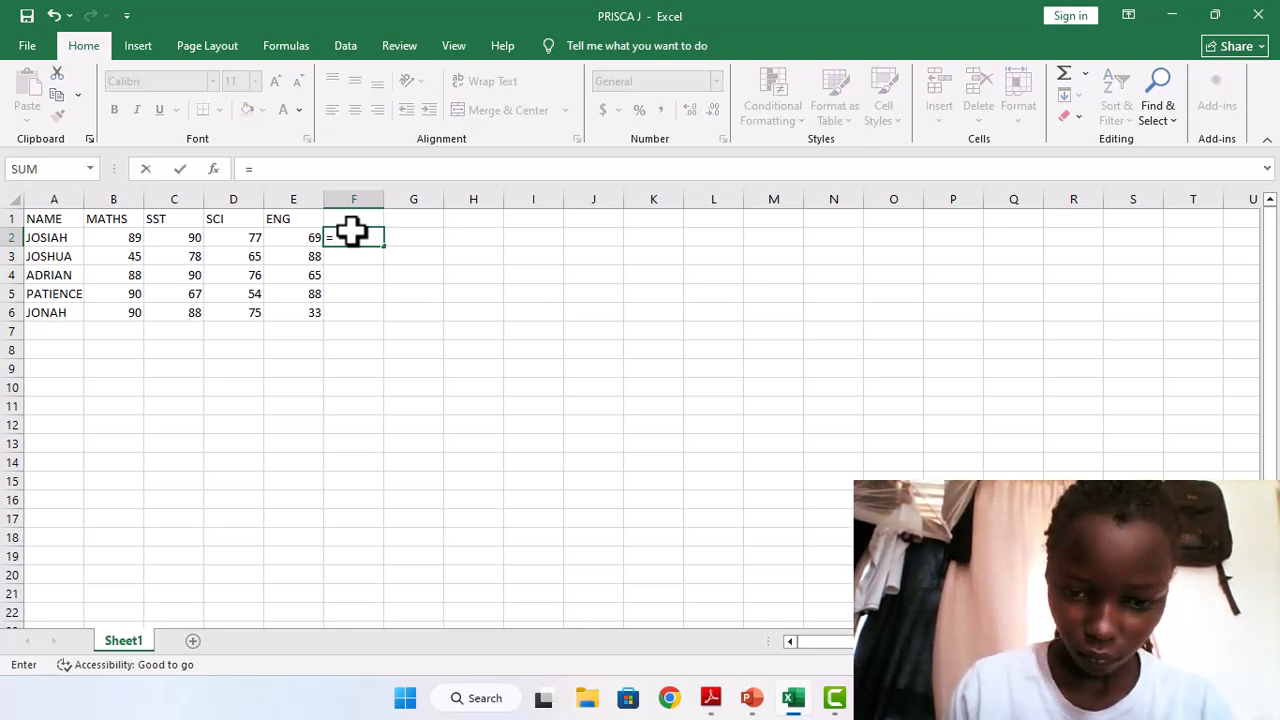
text(()
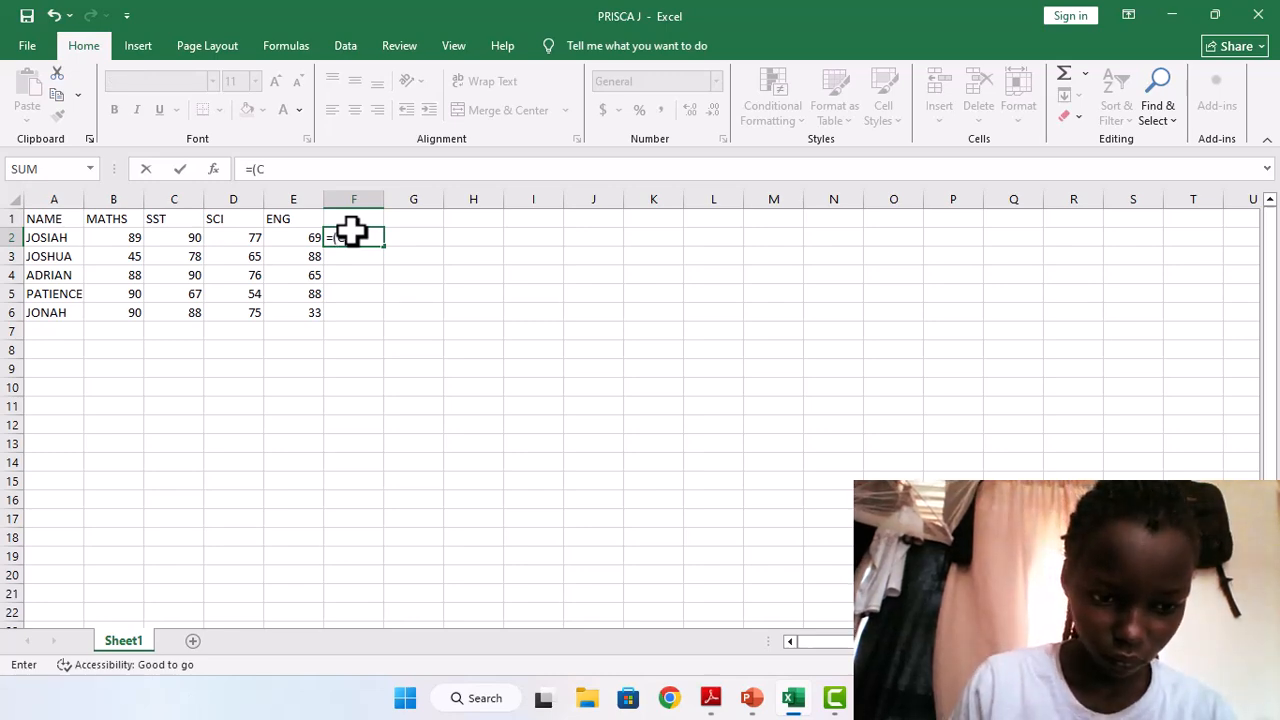
text(C2)
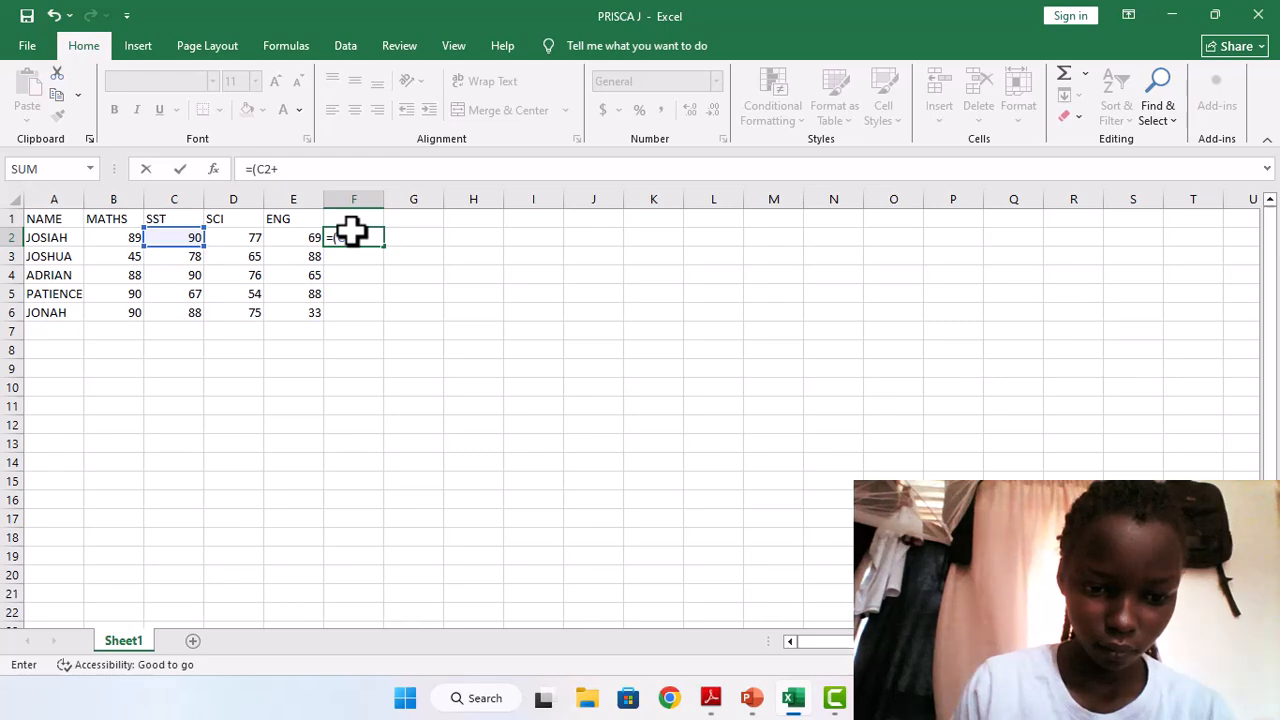
text(+)
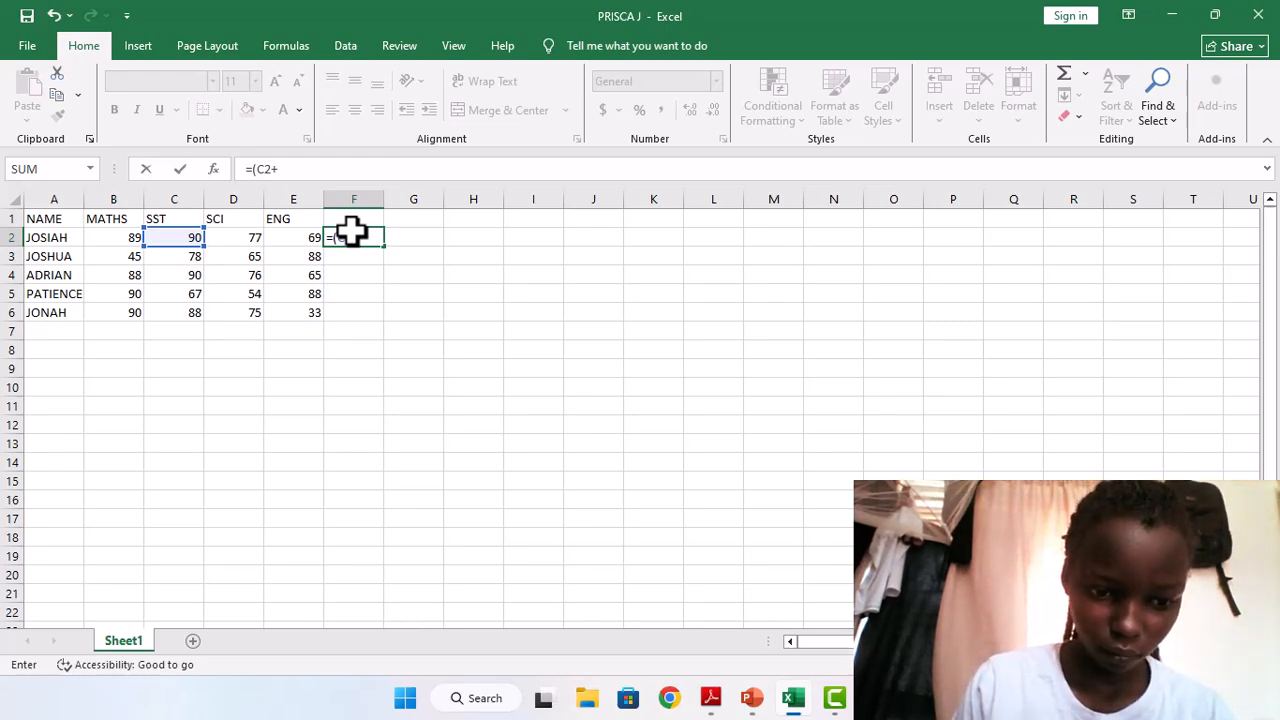
text(D2)/0)
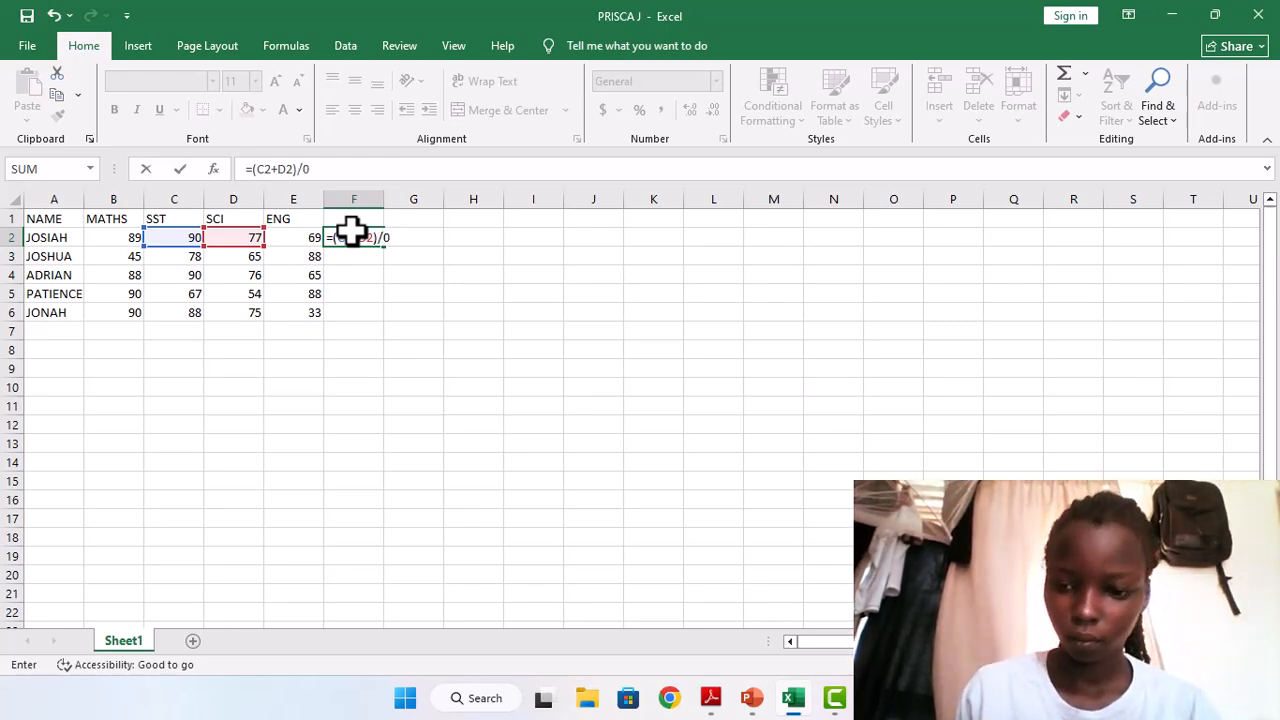
key(Return)
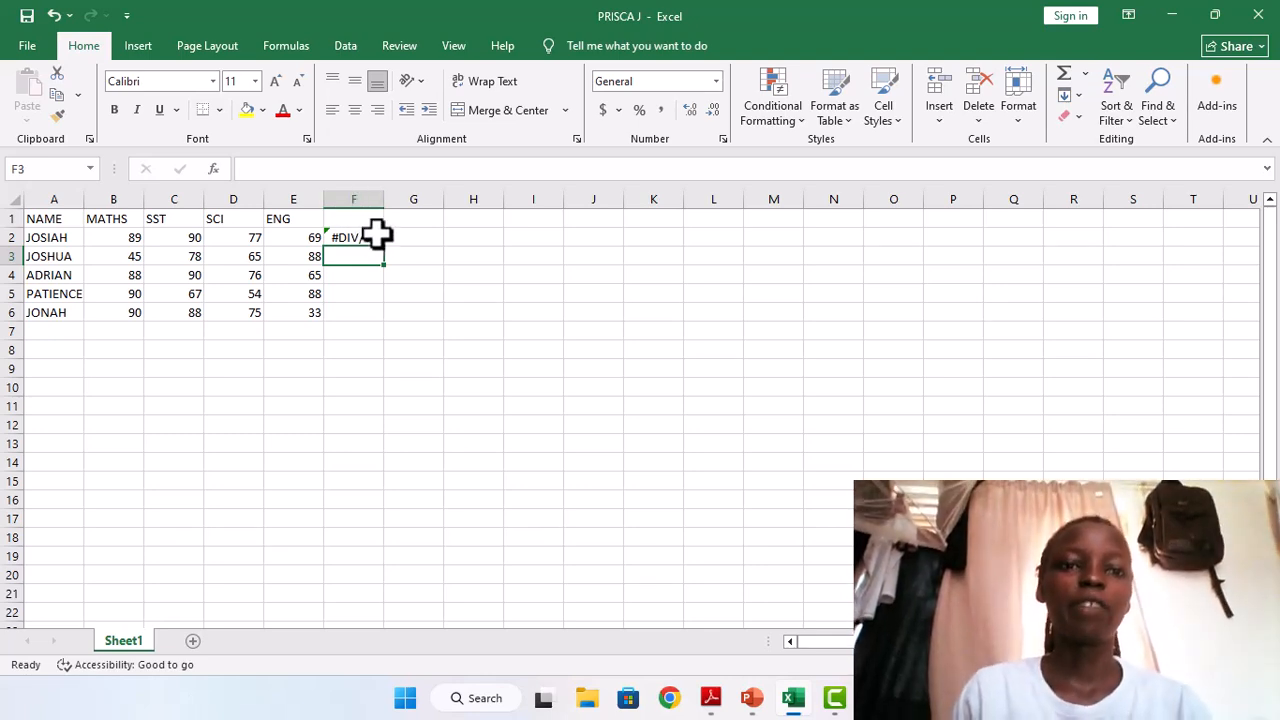
click(376, 234)
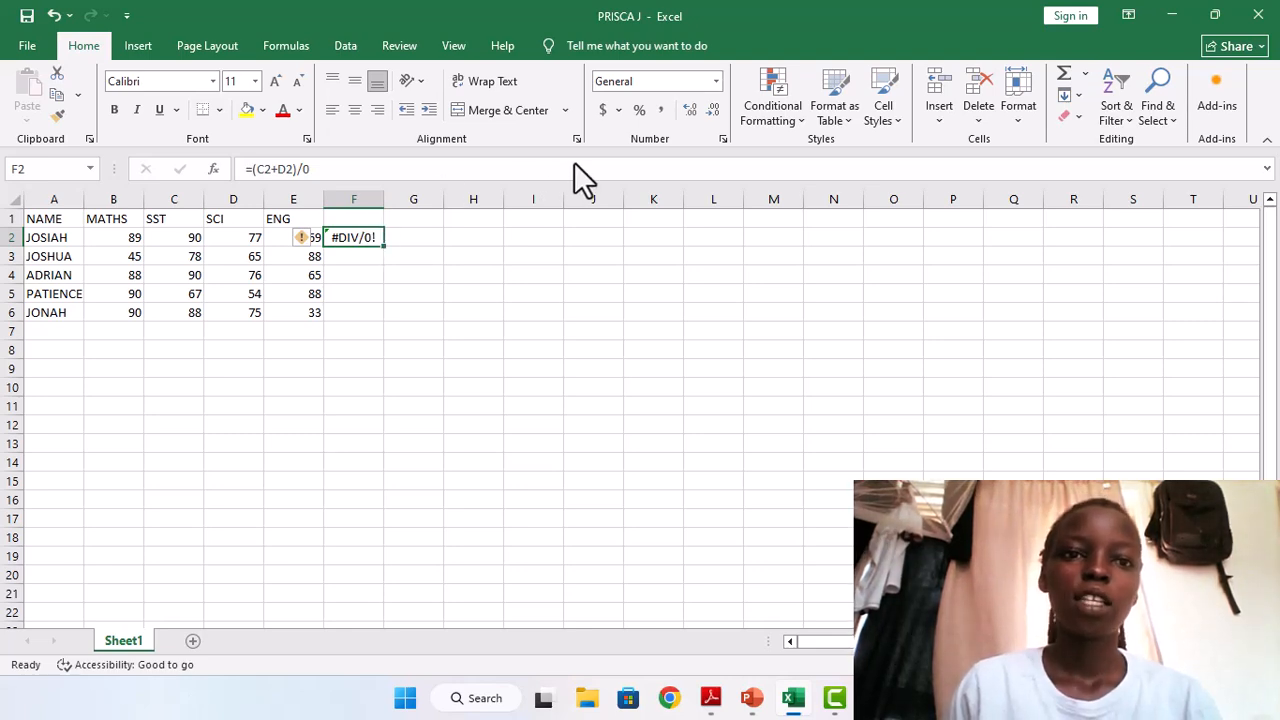
key(alt+Tab)
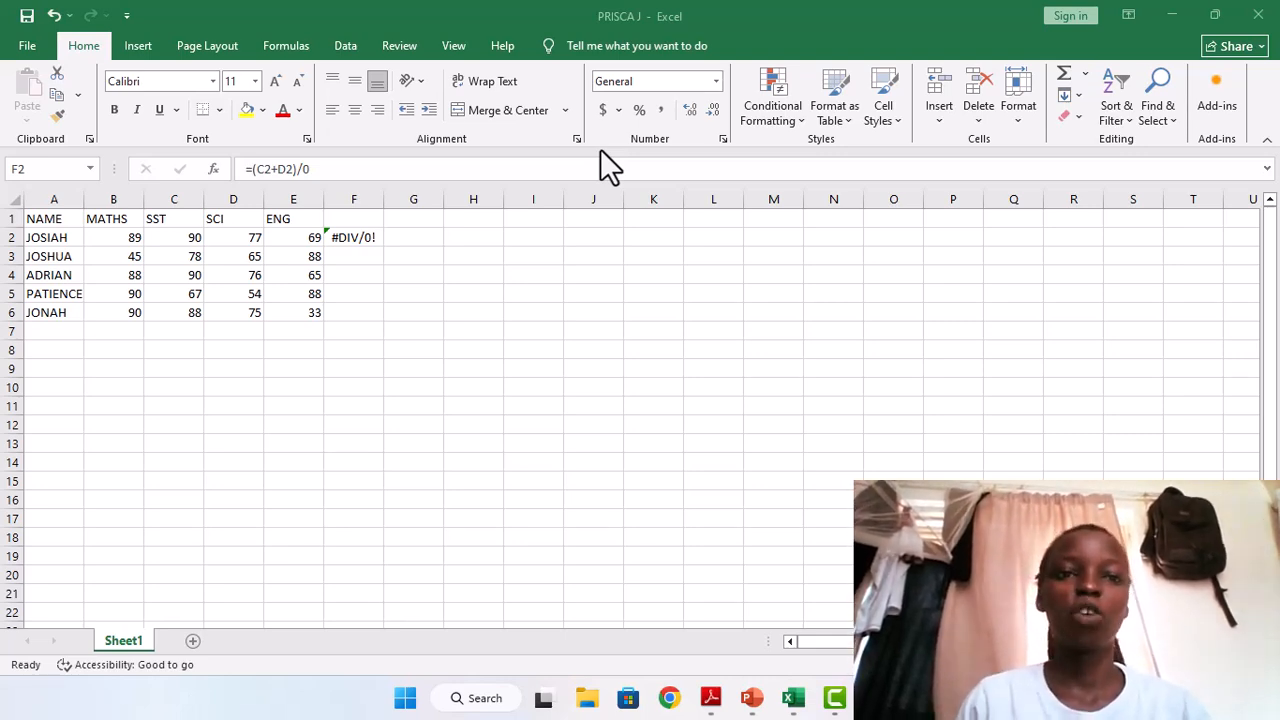
Add the heading AVERAGE in cell G1 and make column G narrower than the heading.
click(395, 224)
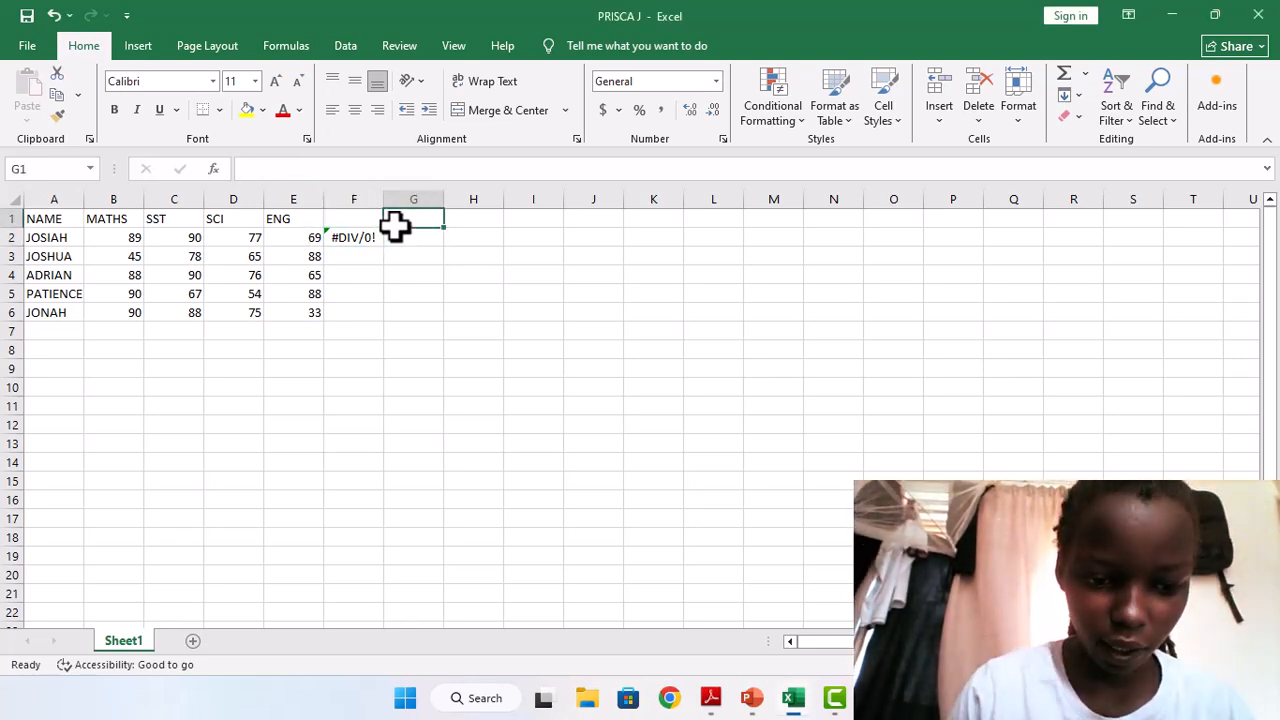
text(AVERA)
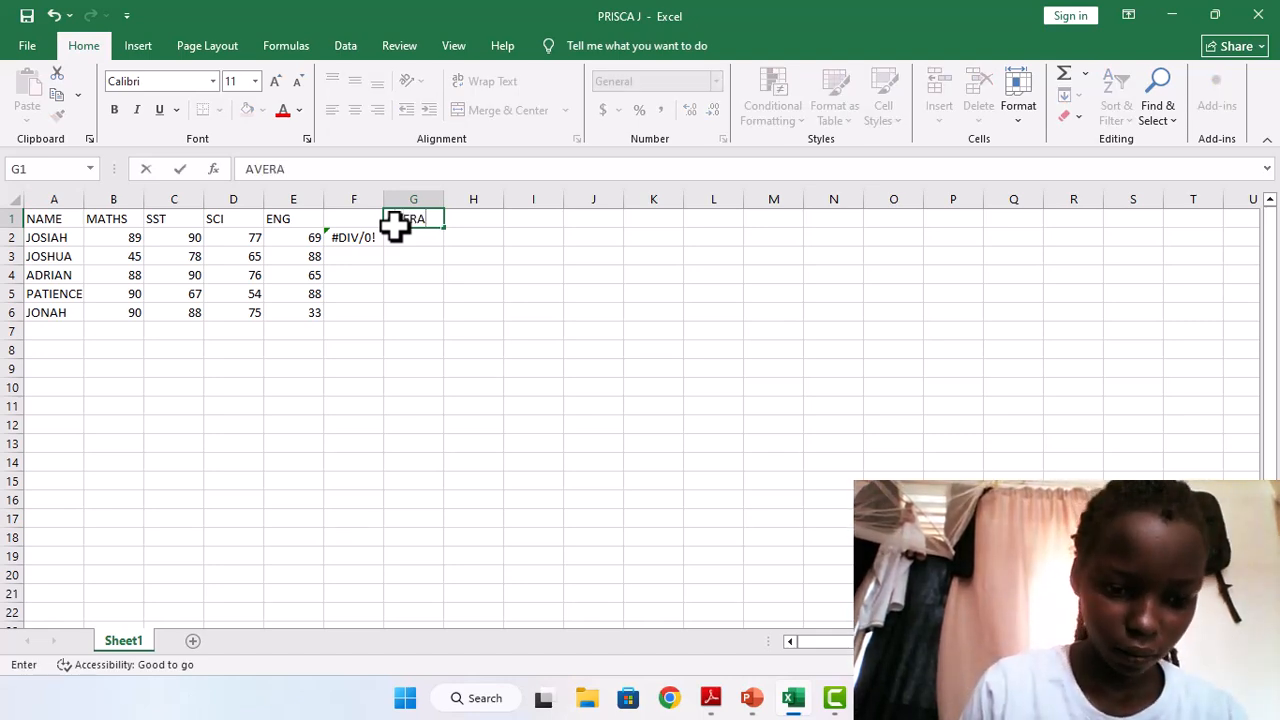
text(GE)
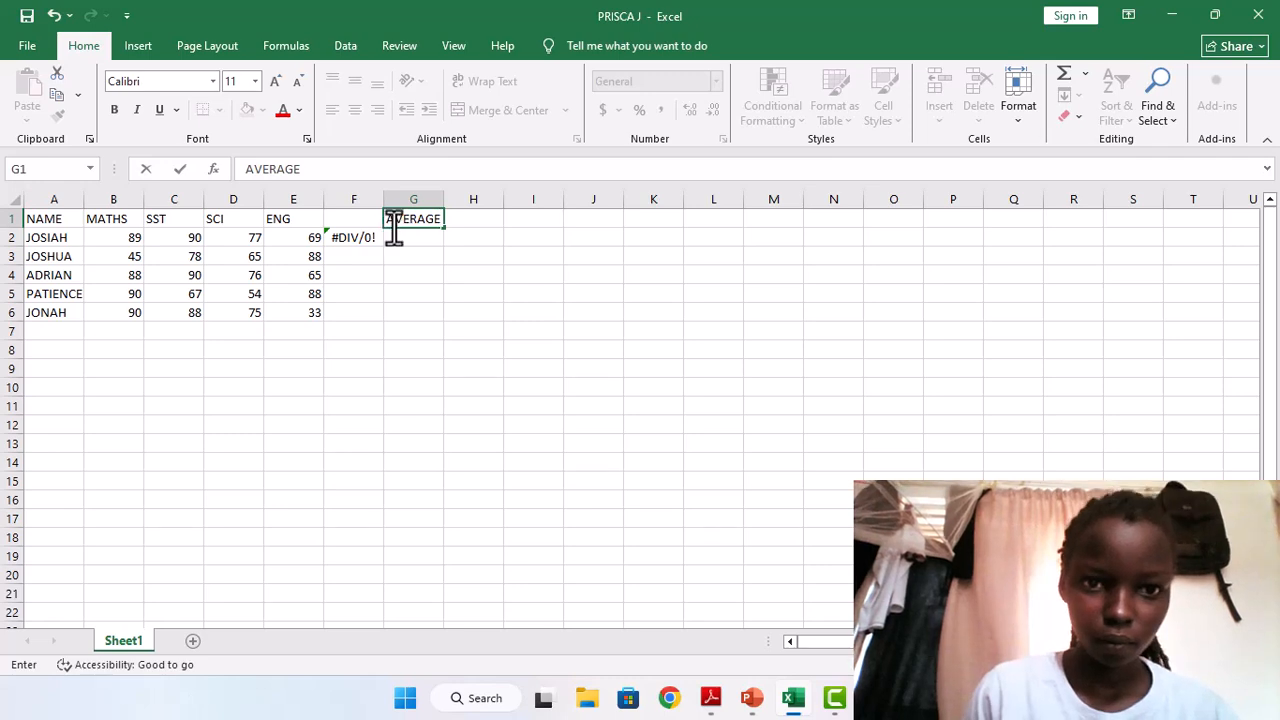
click(447, 201)
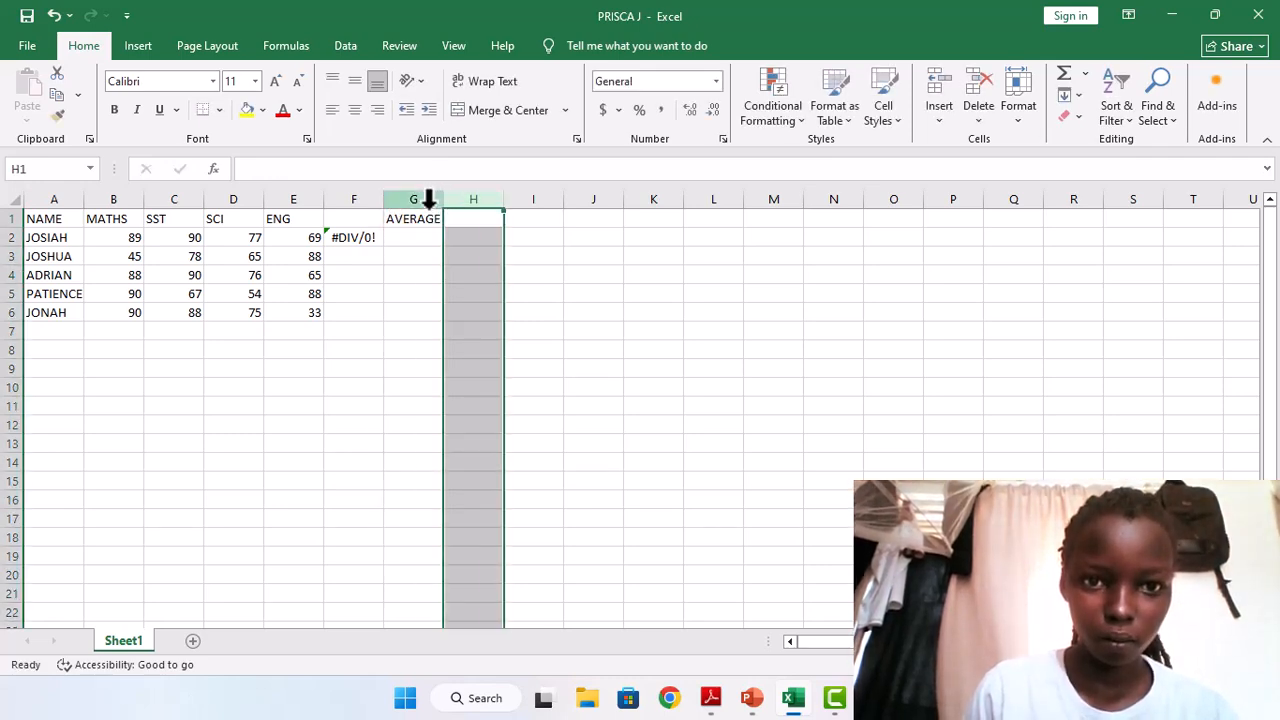
drag(443, 203, 421, 203)
Fill cells G2 to G5 under AVERAGE with 200000, 3800000, 5600000 and 3400000.
click(397, 237)
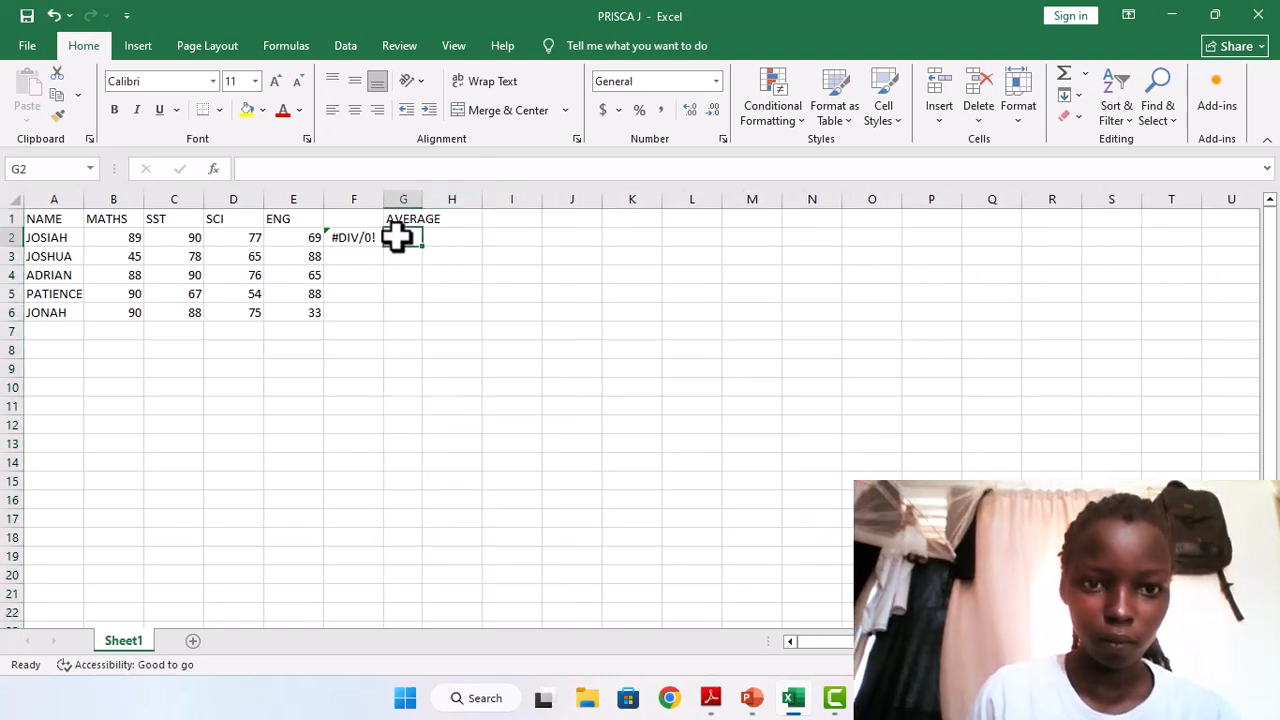
text(200000)
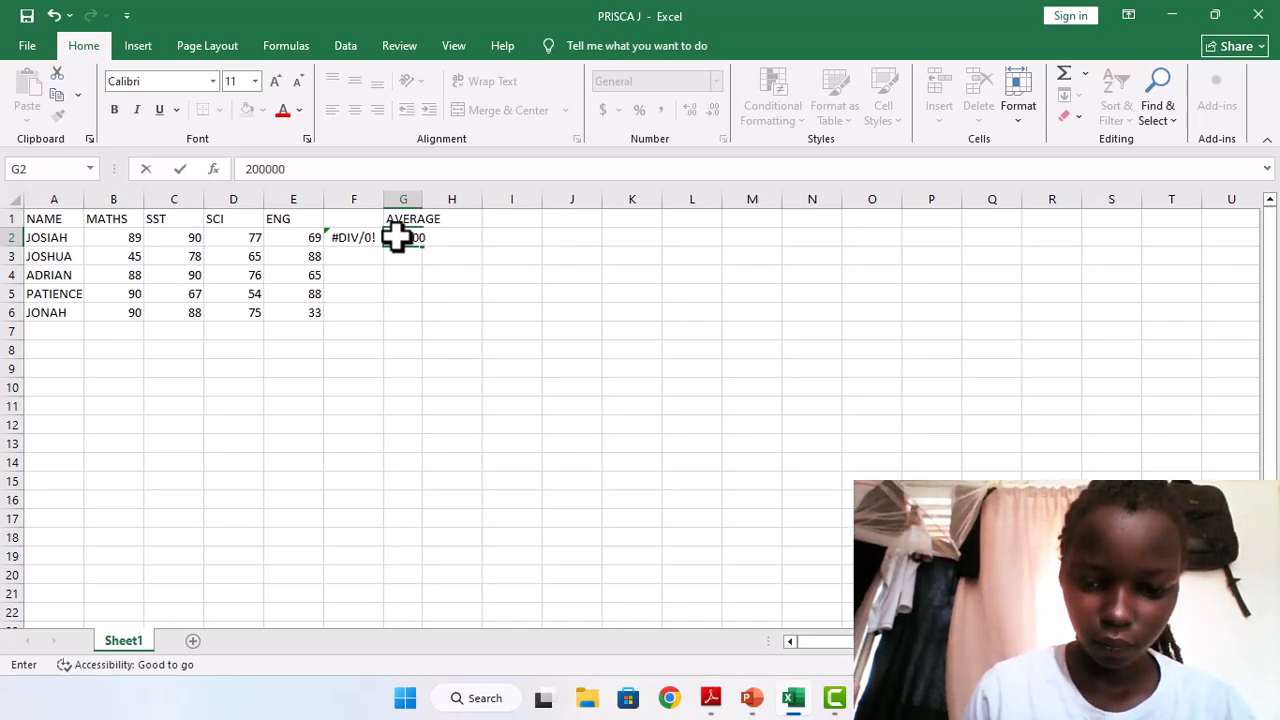
key(Return)
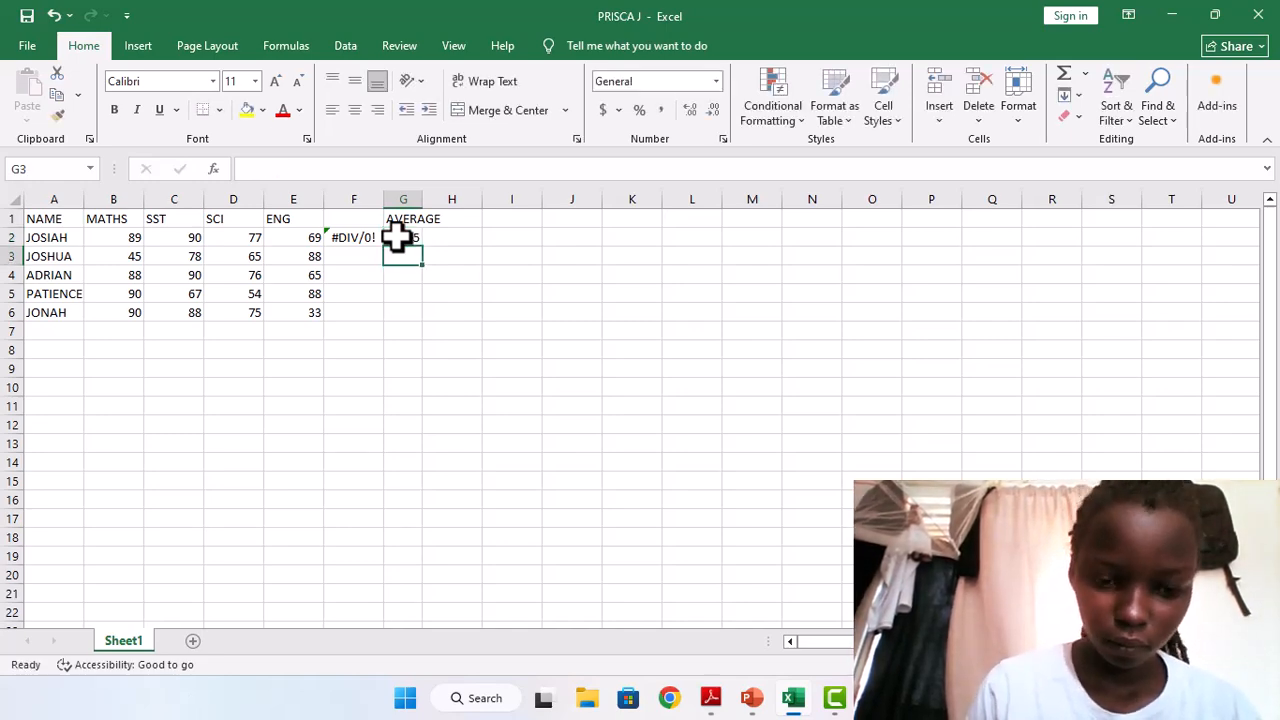
text(38)
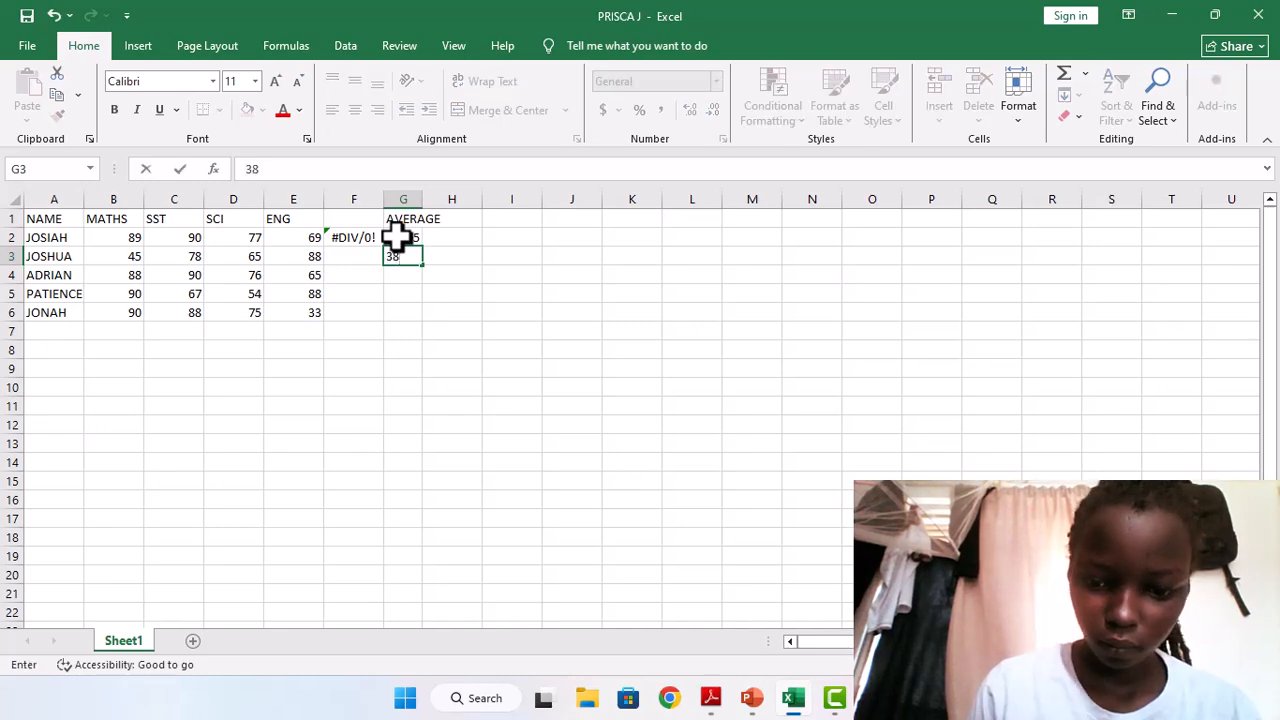
text(00000)
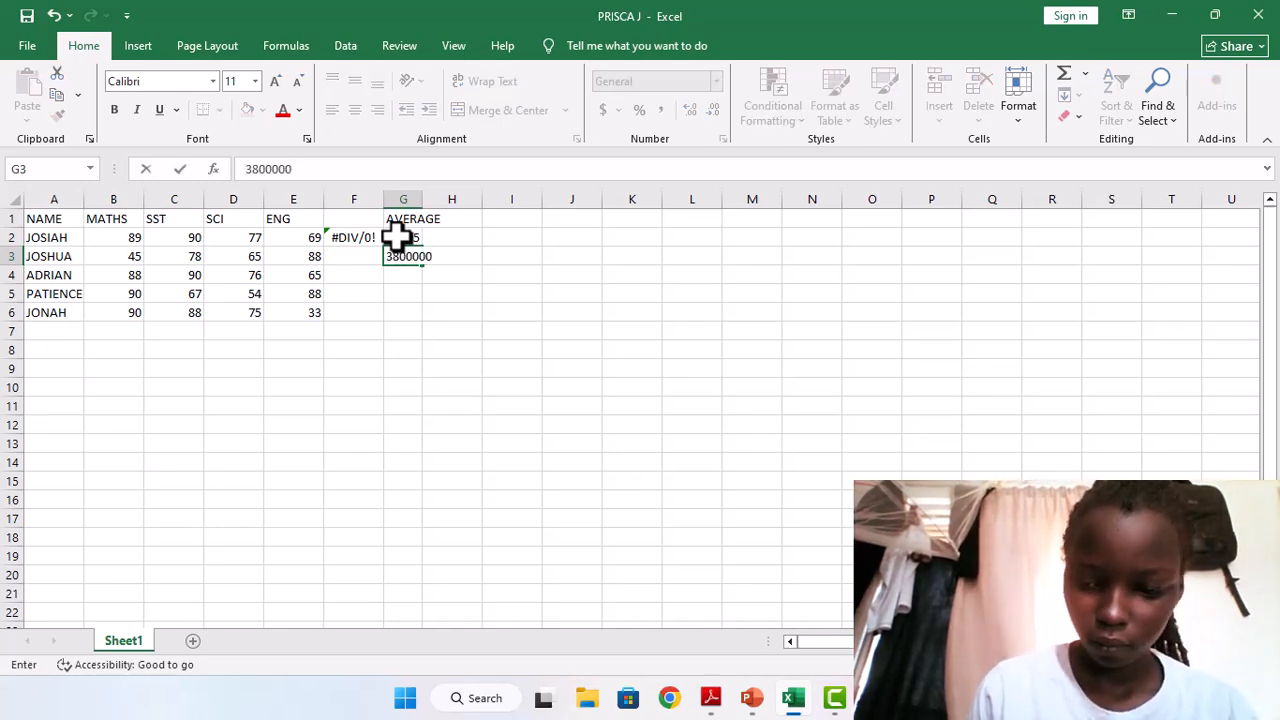
key(Return)
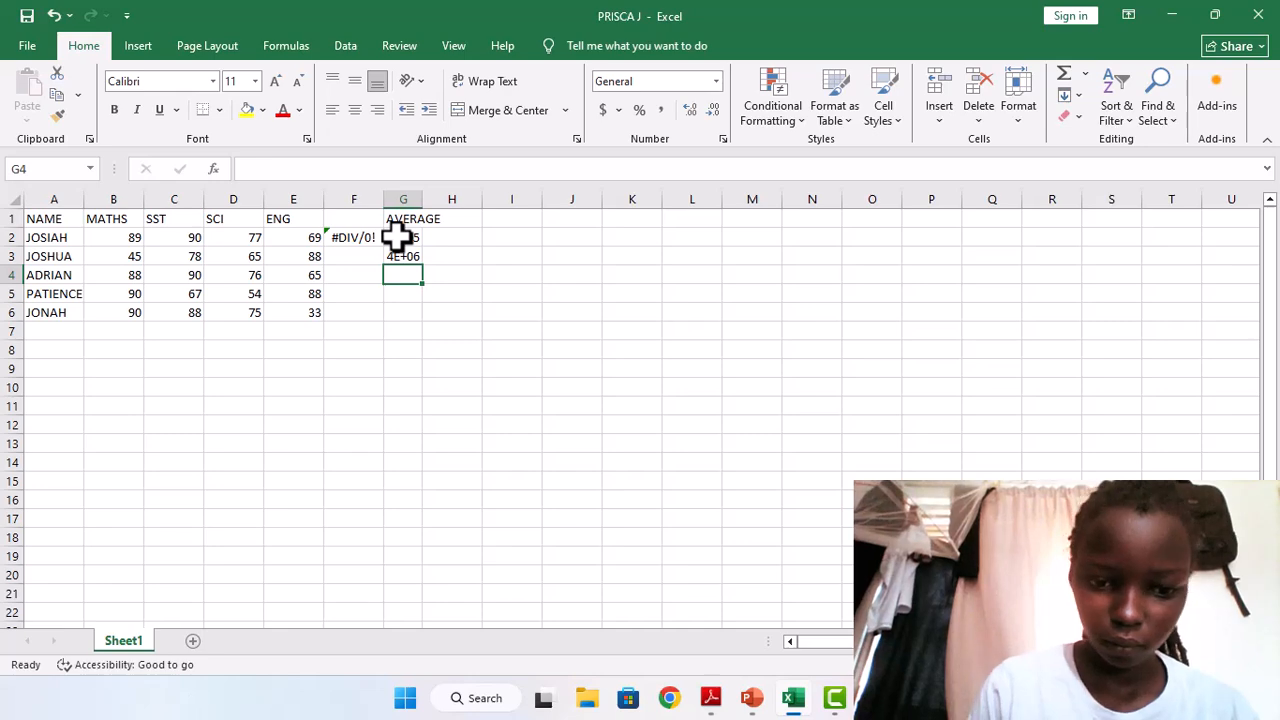
text(5600000)
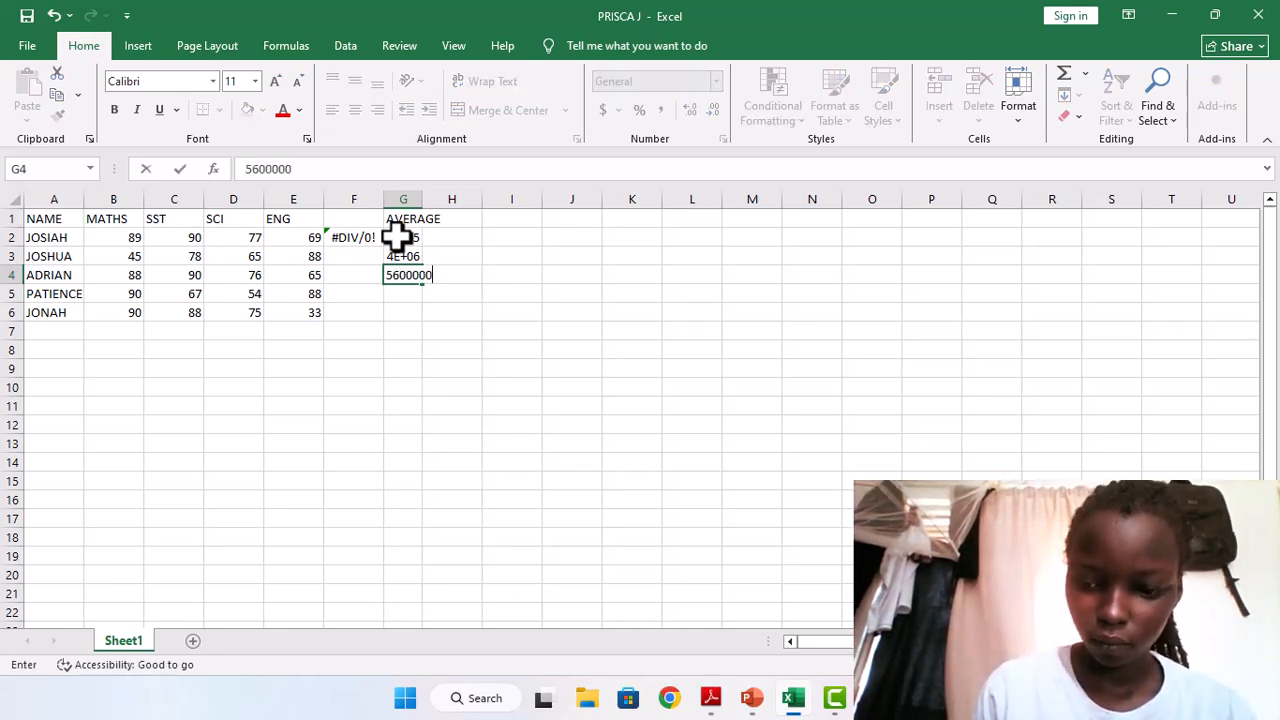
key(Return)
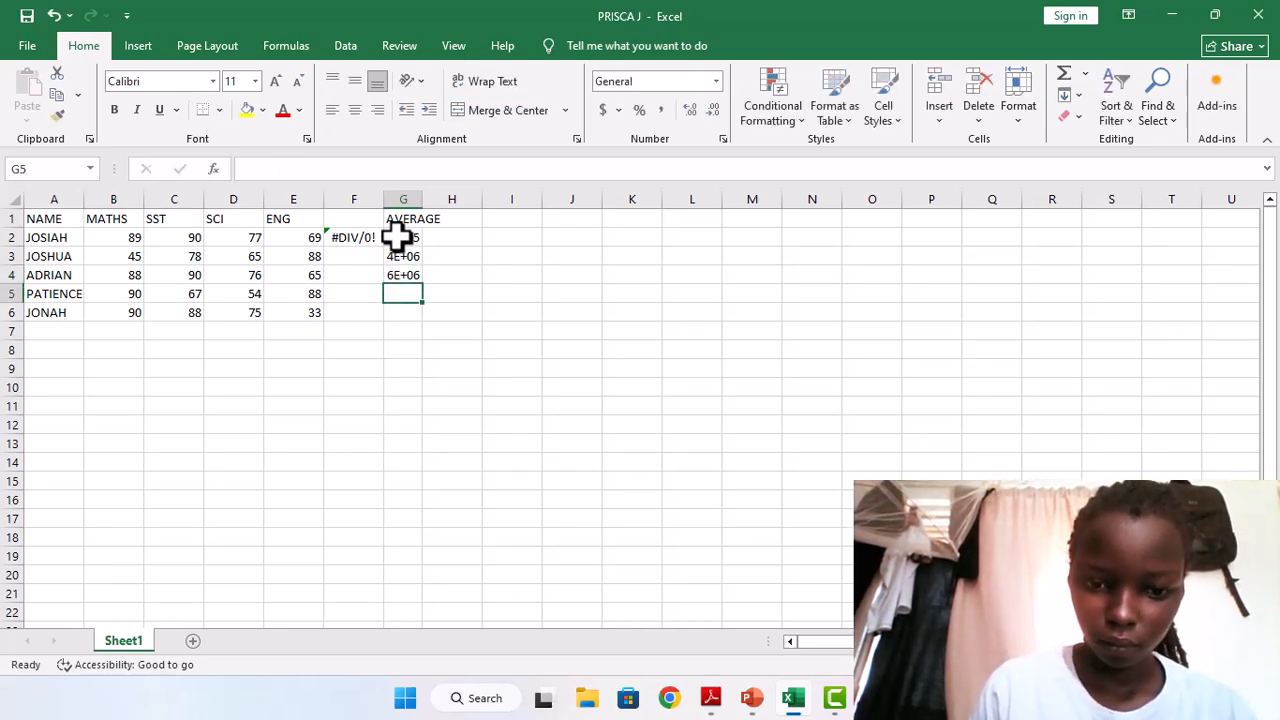
text(3400000)
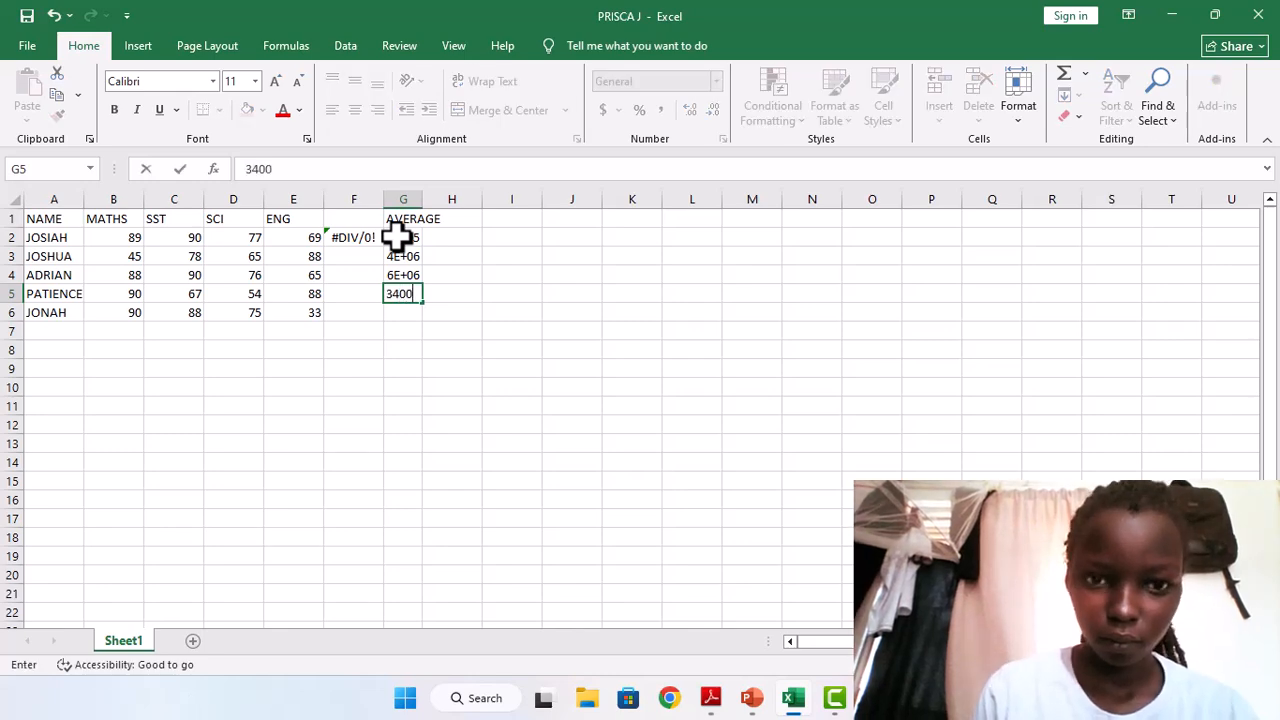
click(453, 242)
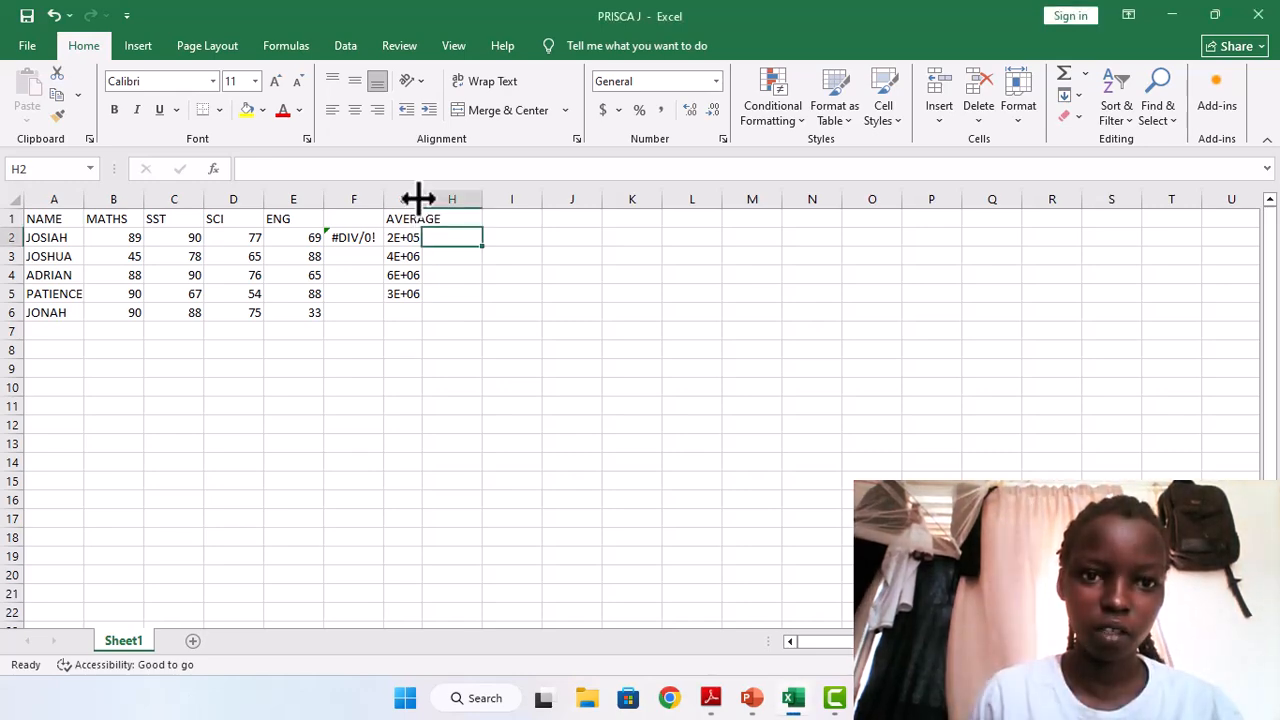
Narrow column G until its numbers no longer fit, and widen it enough to display them in full.
drag(420, 198, 405, 204)
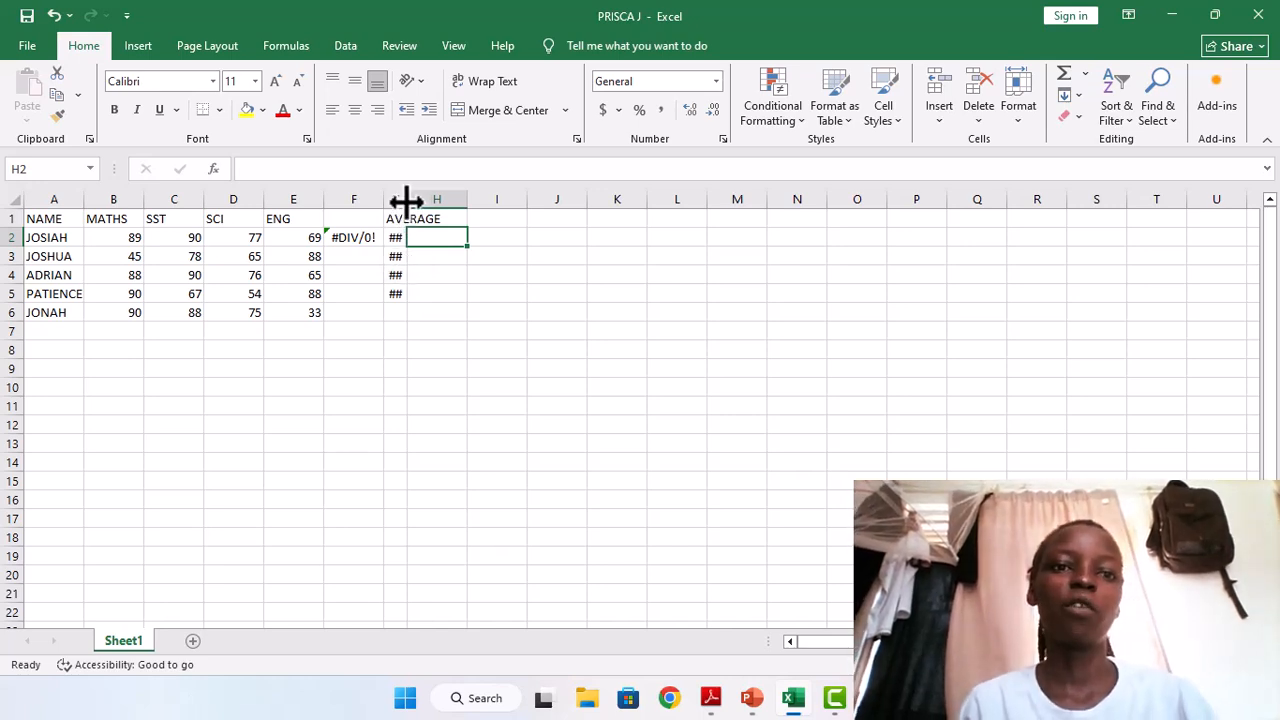
drag(406, 200, 456, 202)
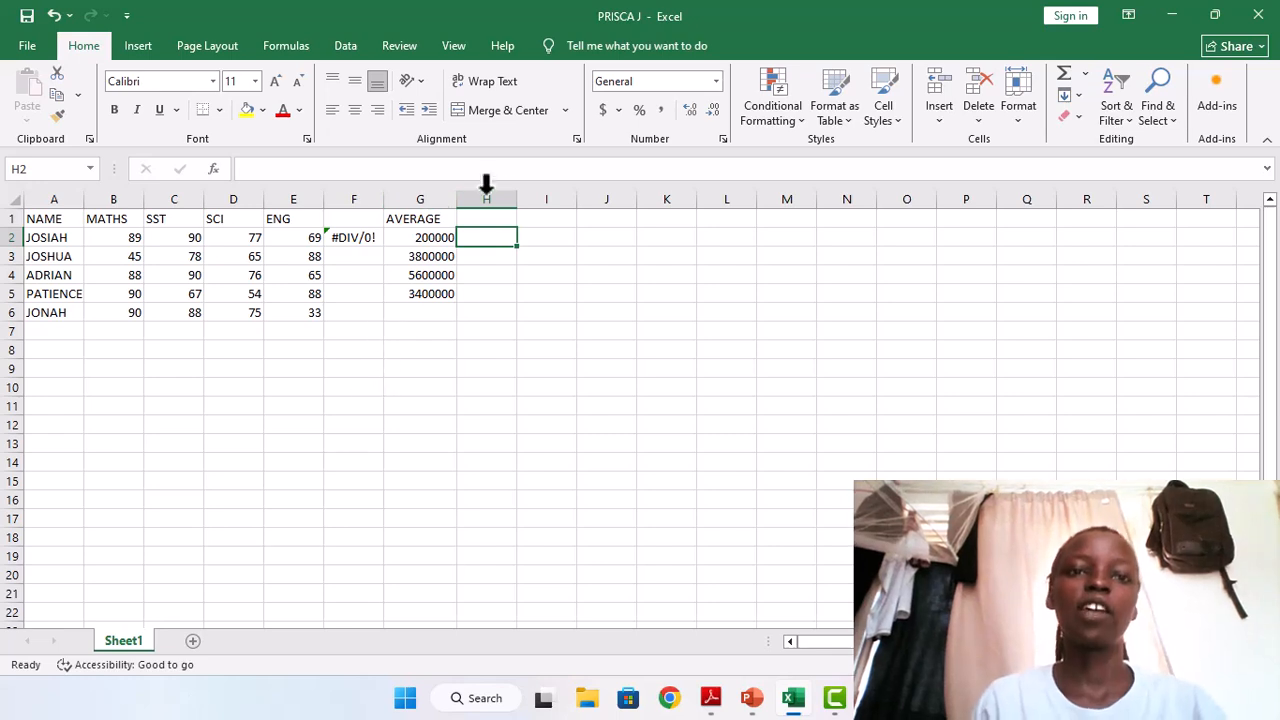
key(F10)
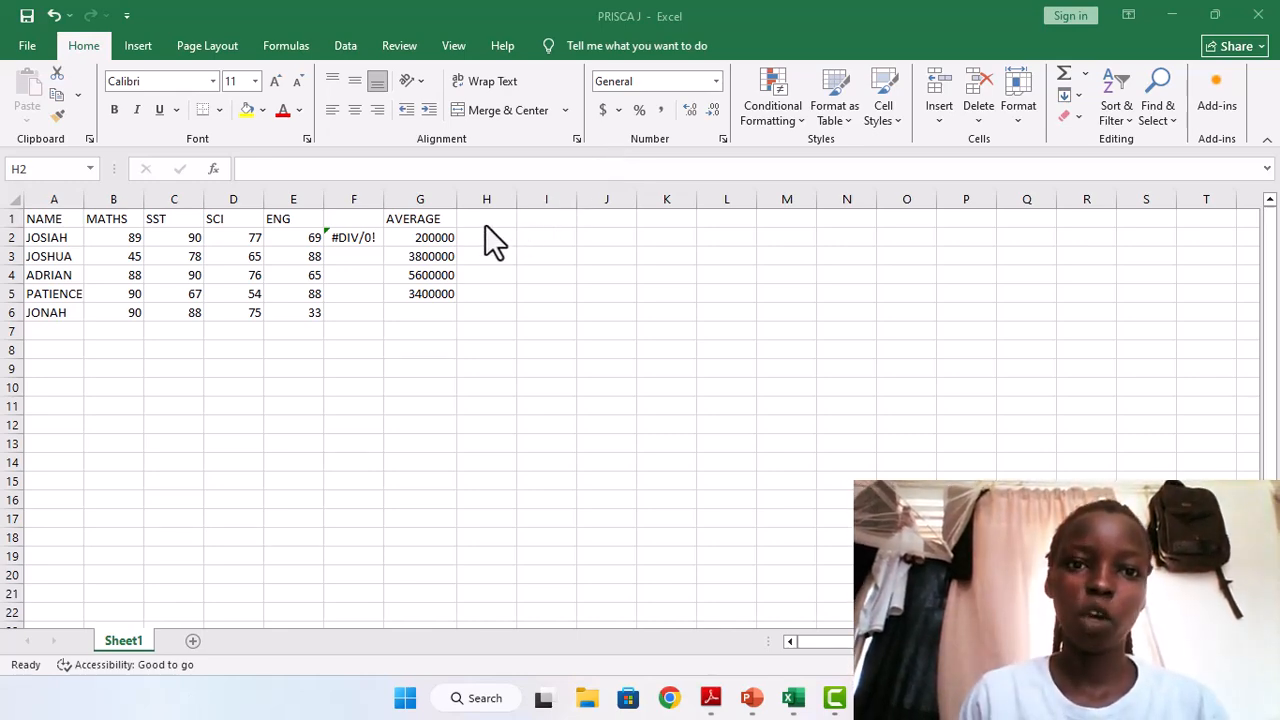
Enter the formula =(D2-E2) in cell H2 to subtract the first student's ENG mark from the SCI mark.
click(472, 233)
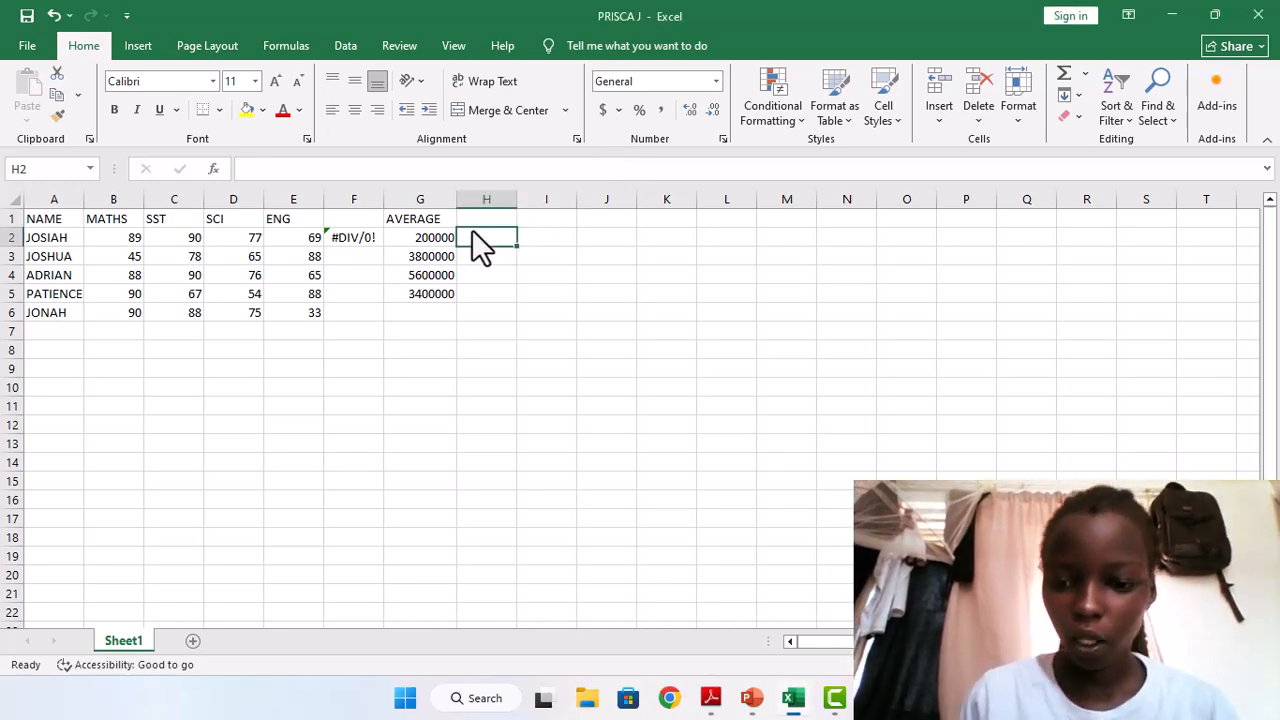
text(=)
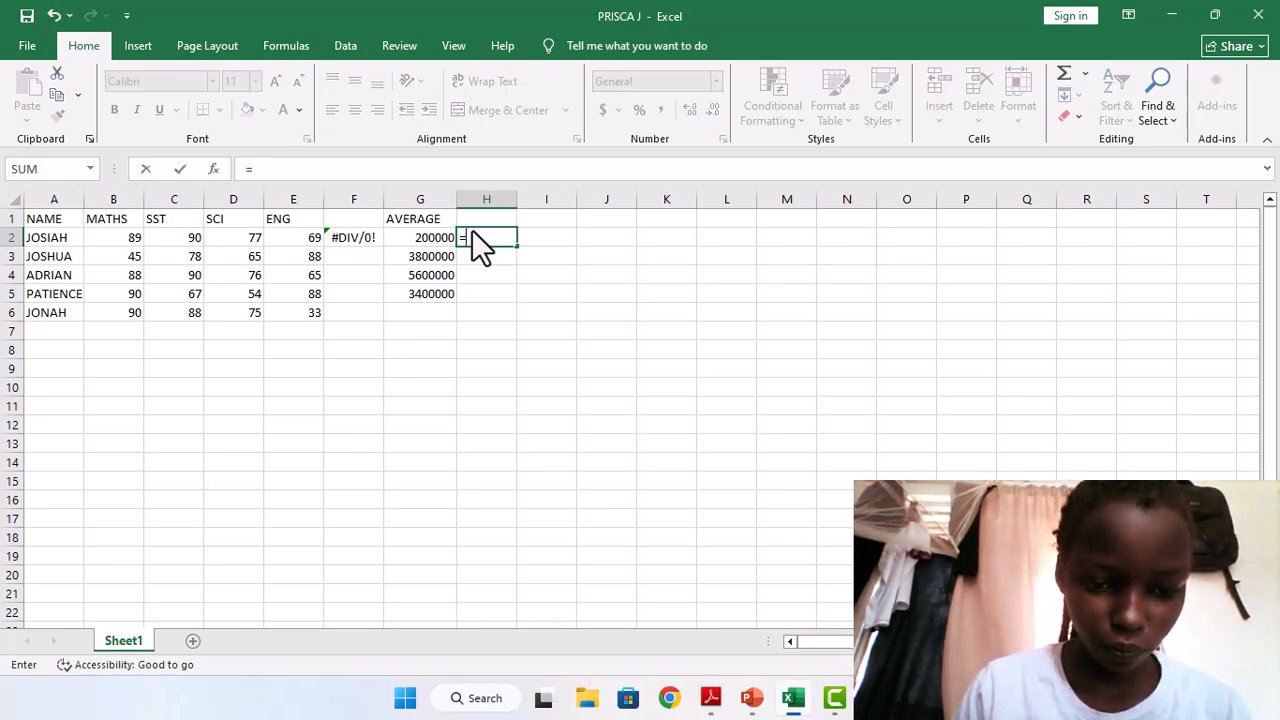
text(()
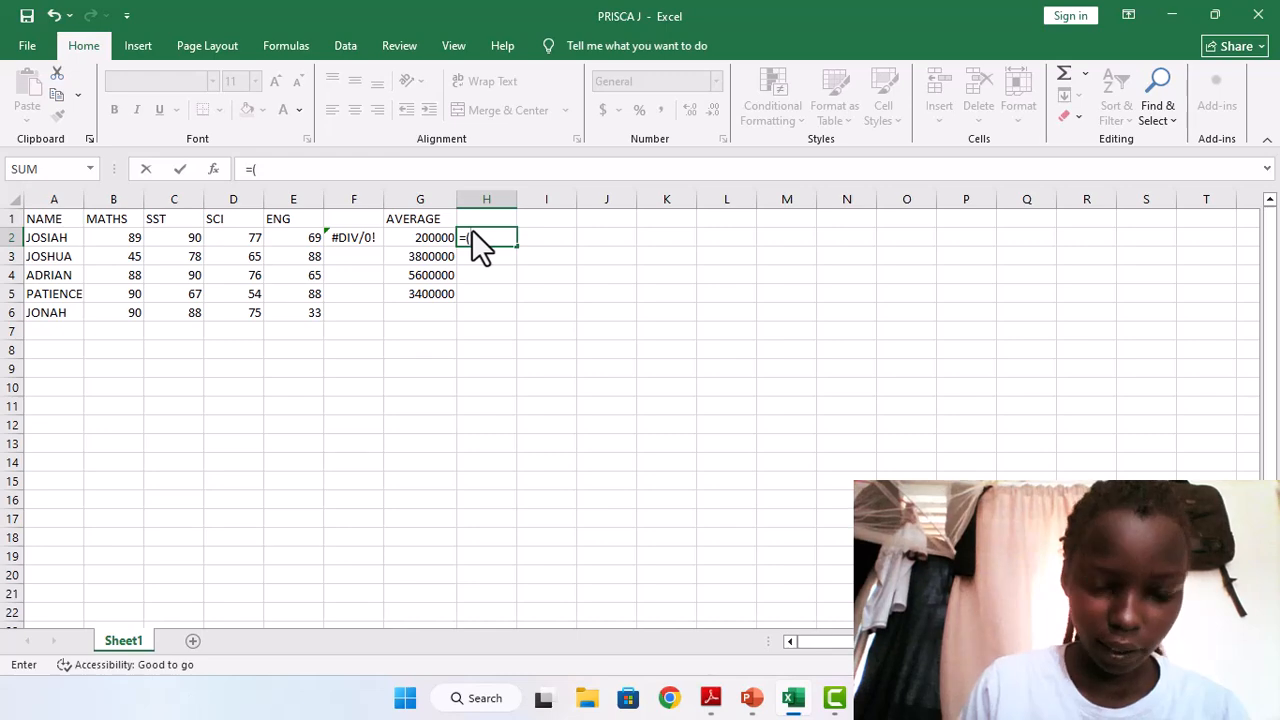
text(d@)
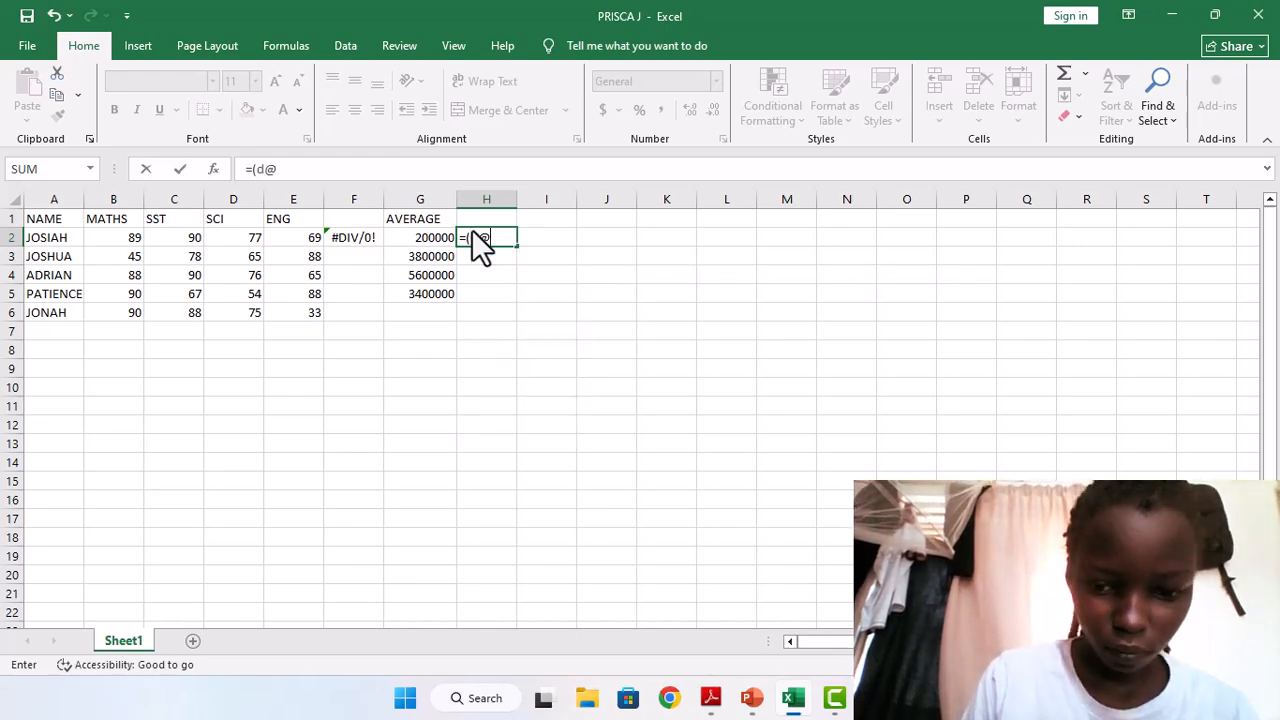
key(BackSpace)
key(BackSpace)
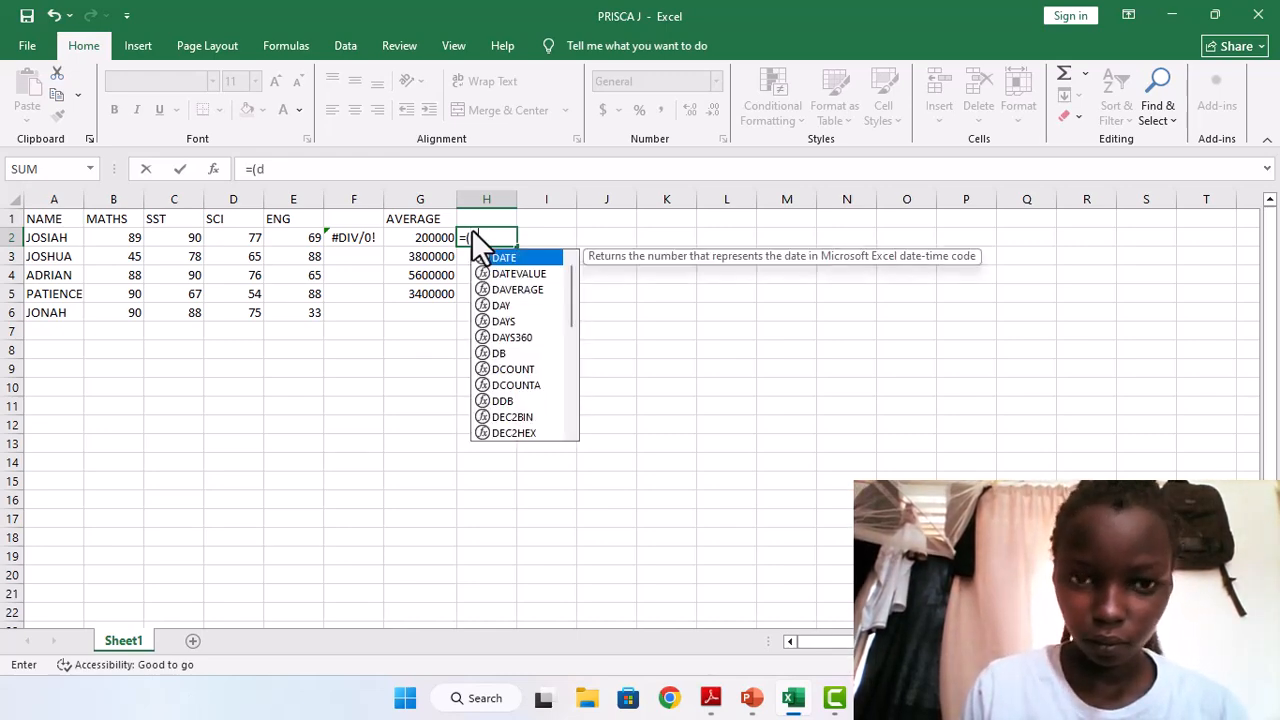
text(D2)
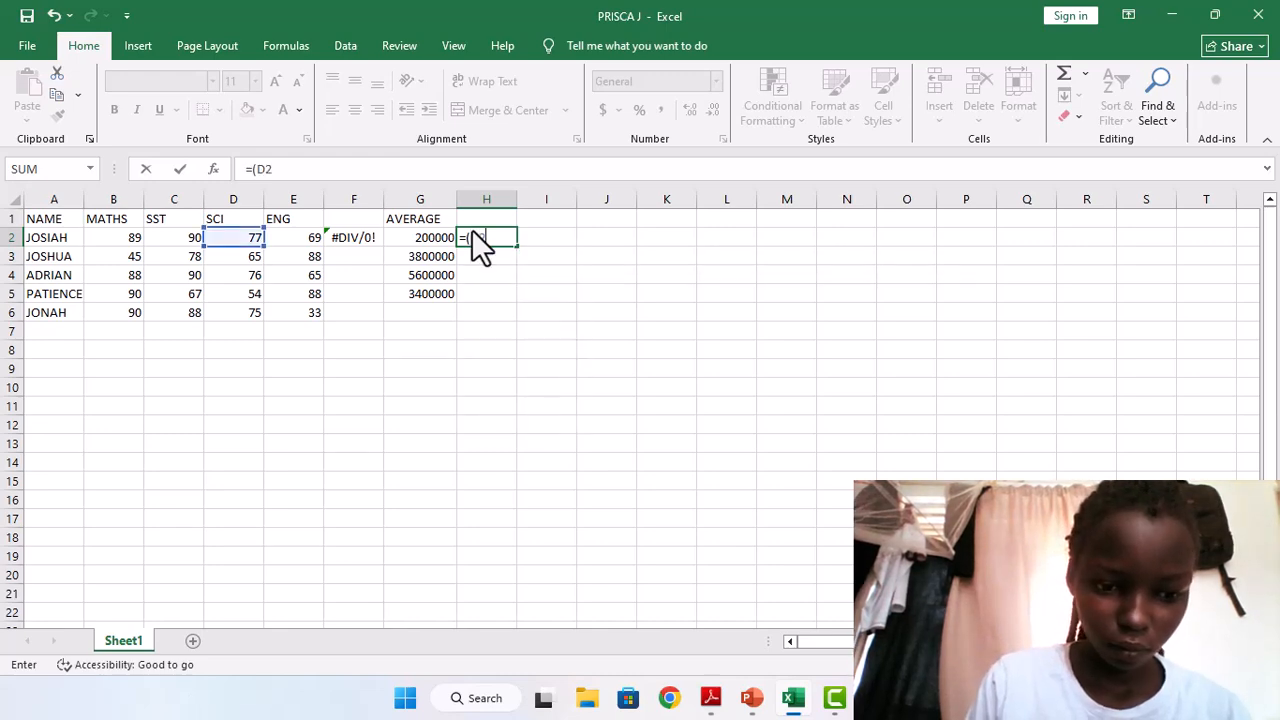
text(-)
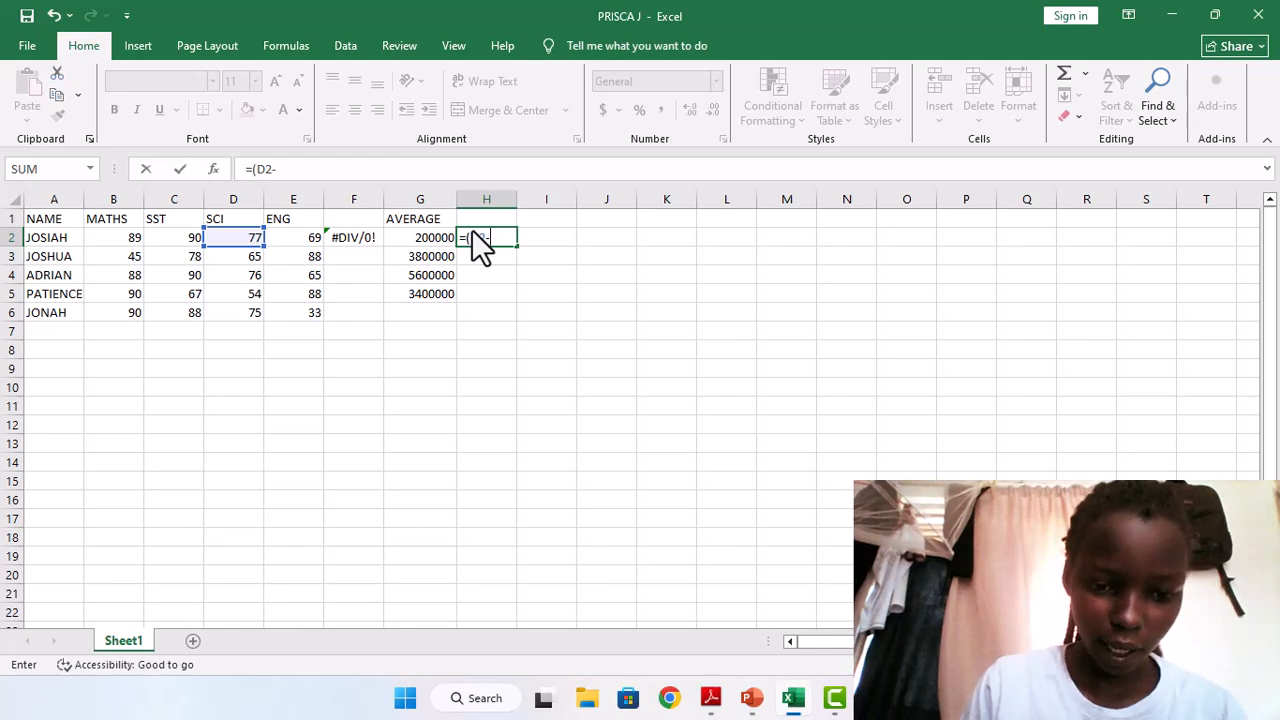
text(E2)
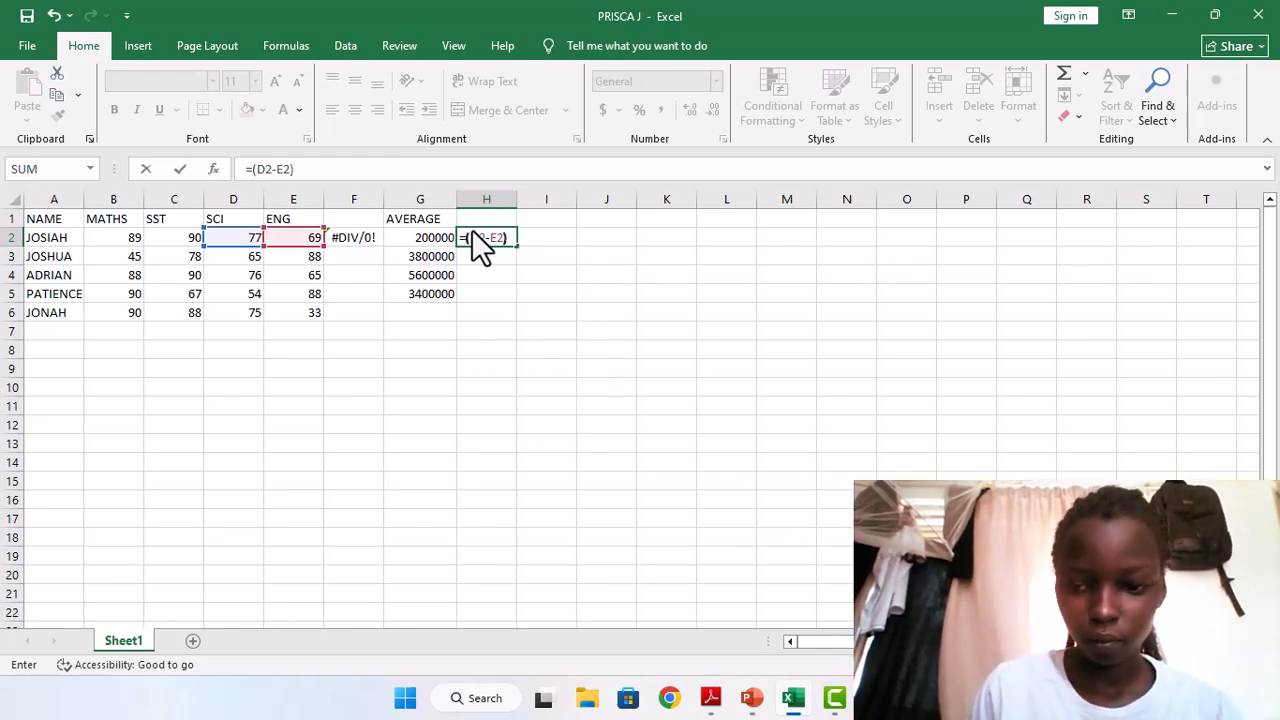
key(Return)
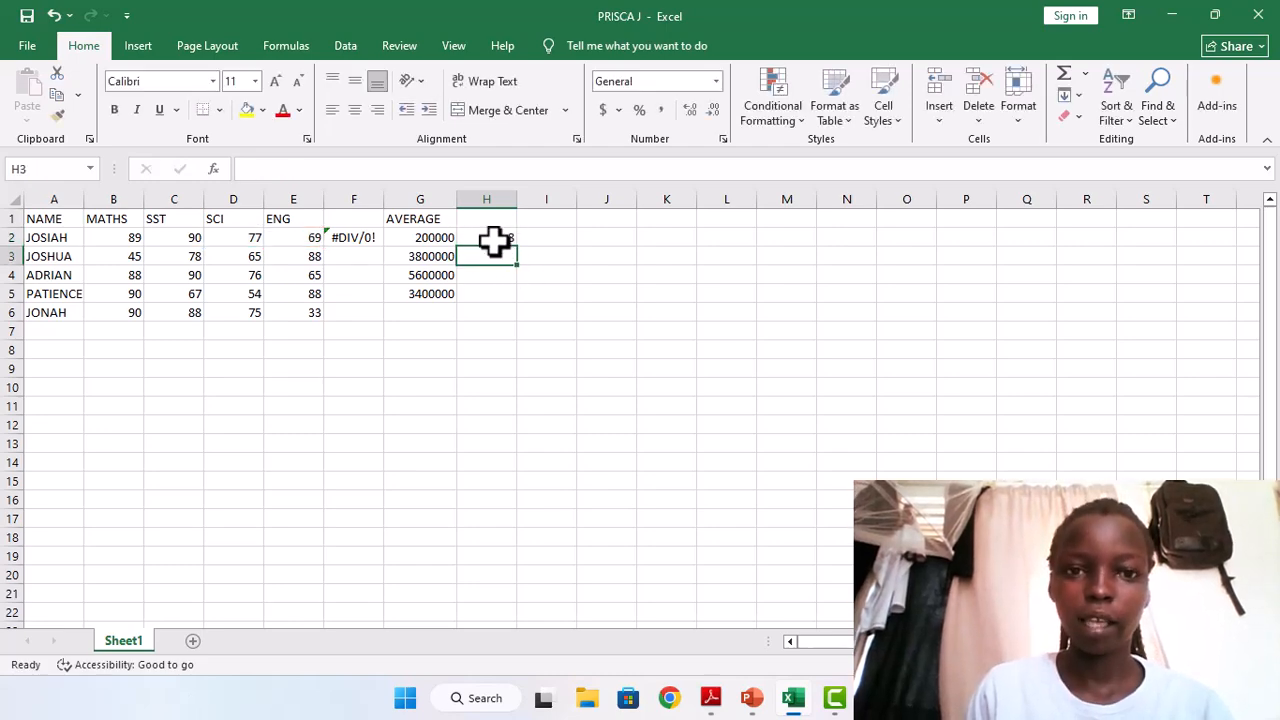
Fill the subtraction formula from cell H2 down to H6 for the remaining students.
click(496, 238)
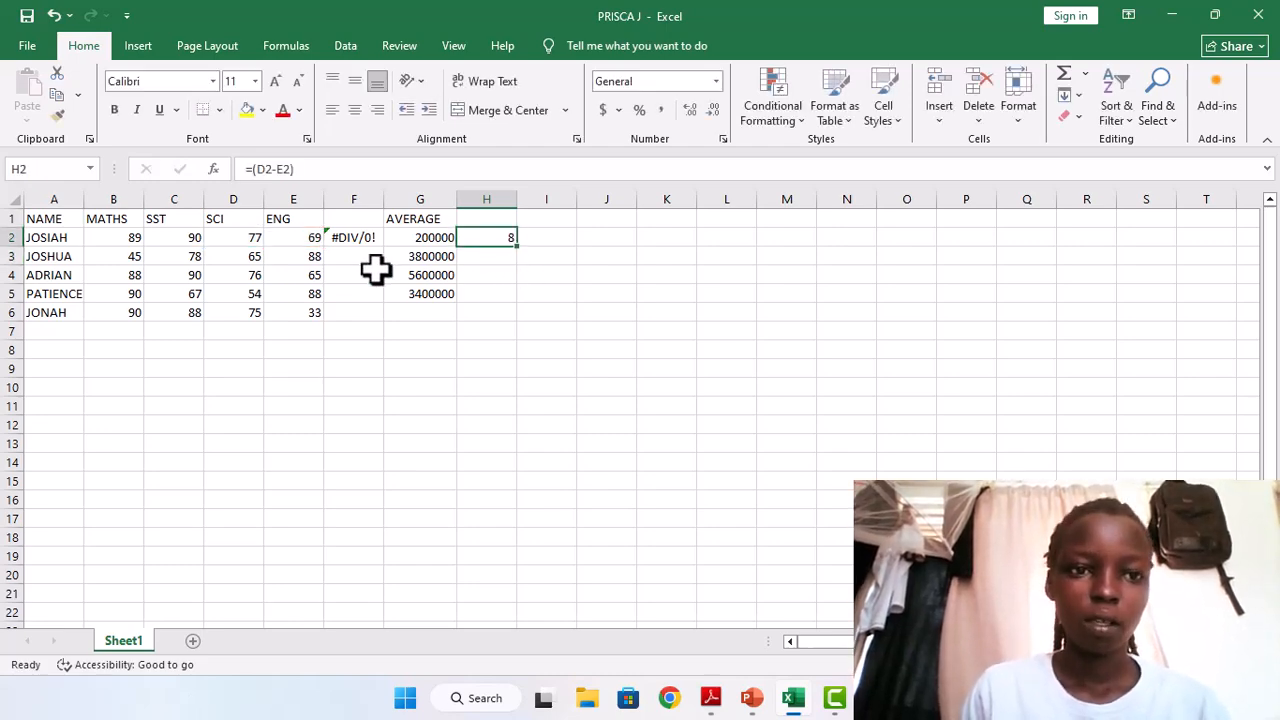
double_click(517, 248)
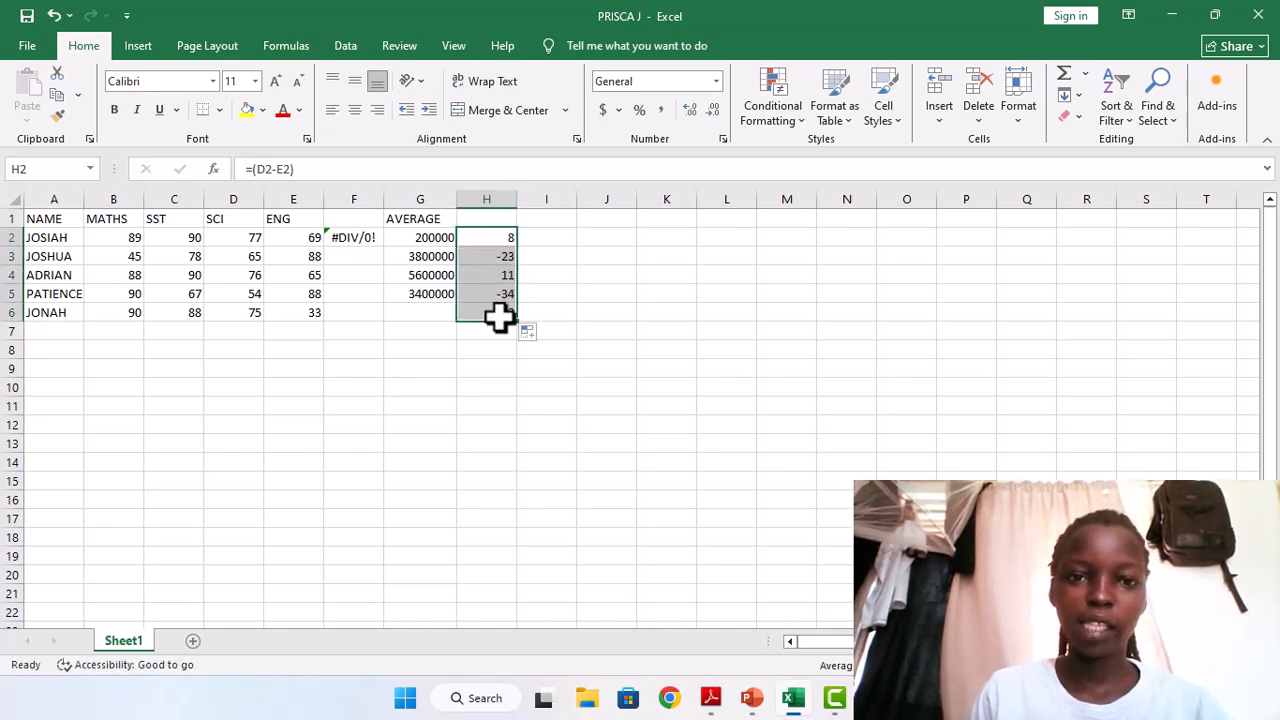
Replace the third student's SCI mark in cell D4 with the text VALUE.
click(251, 274)
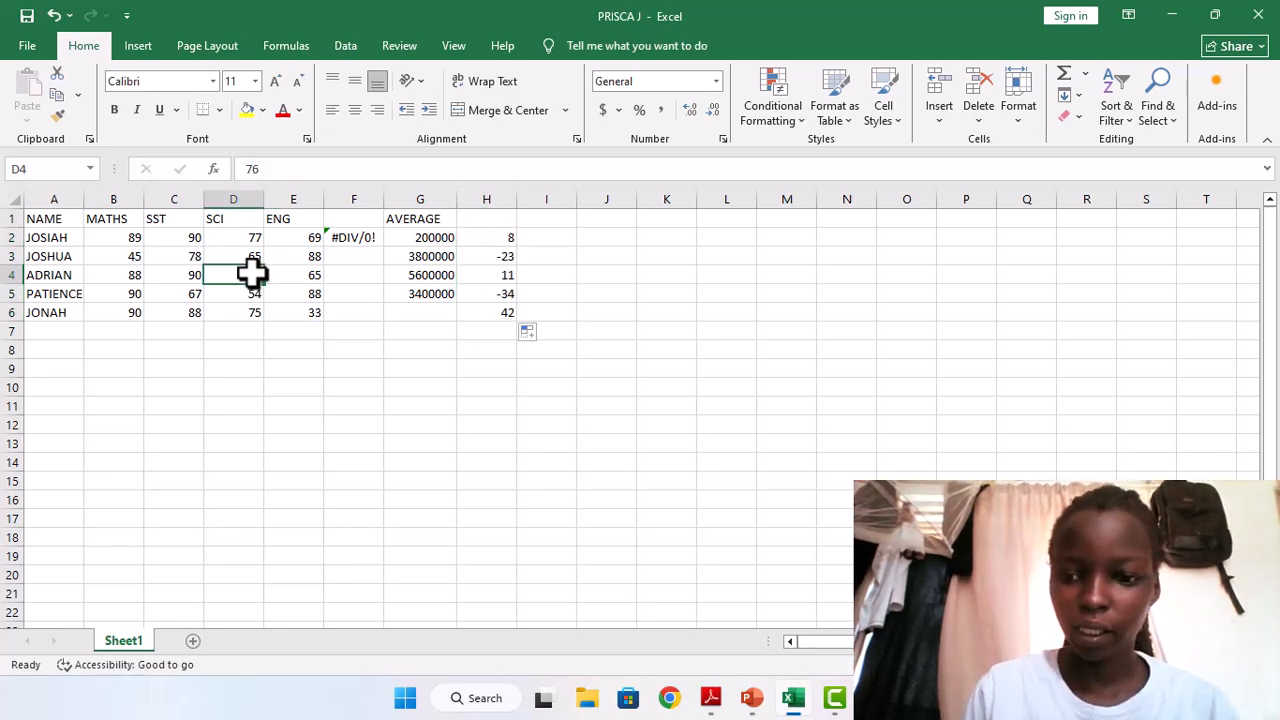
key(BackSpace)
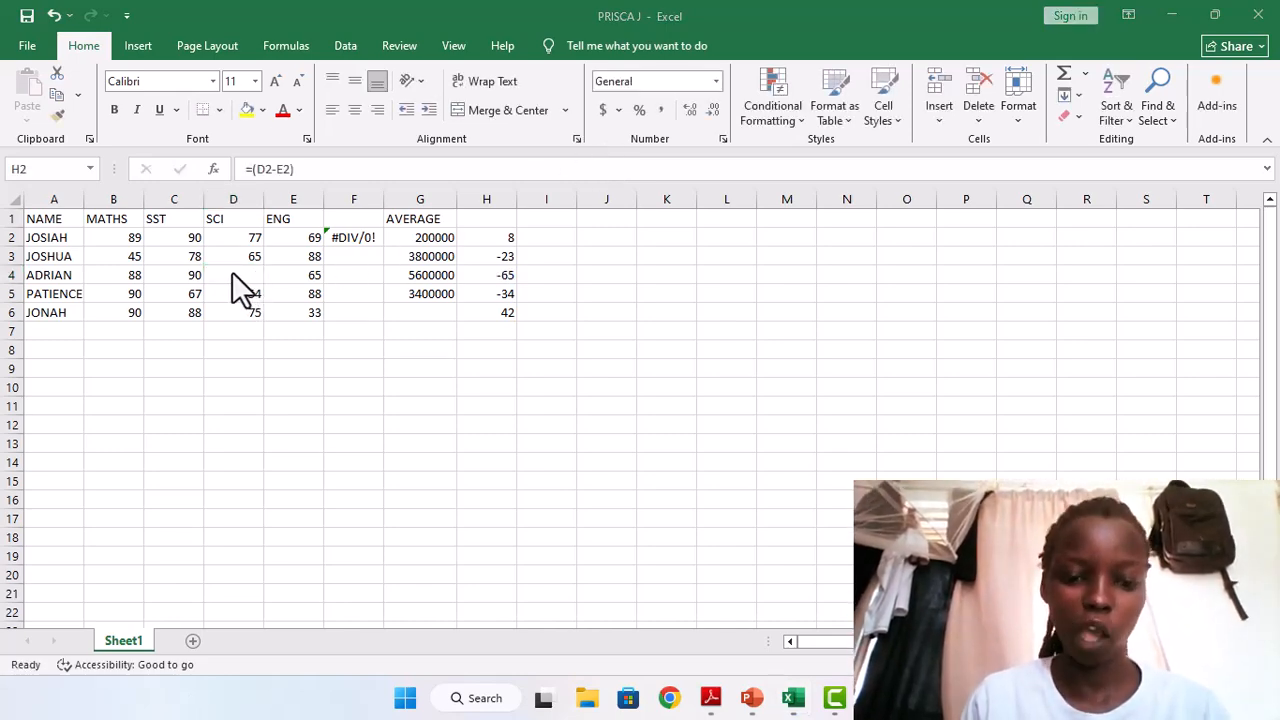
click(232, 272)
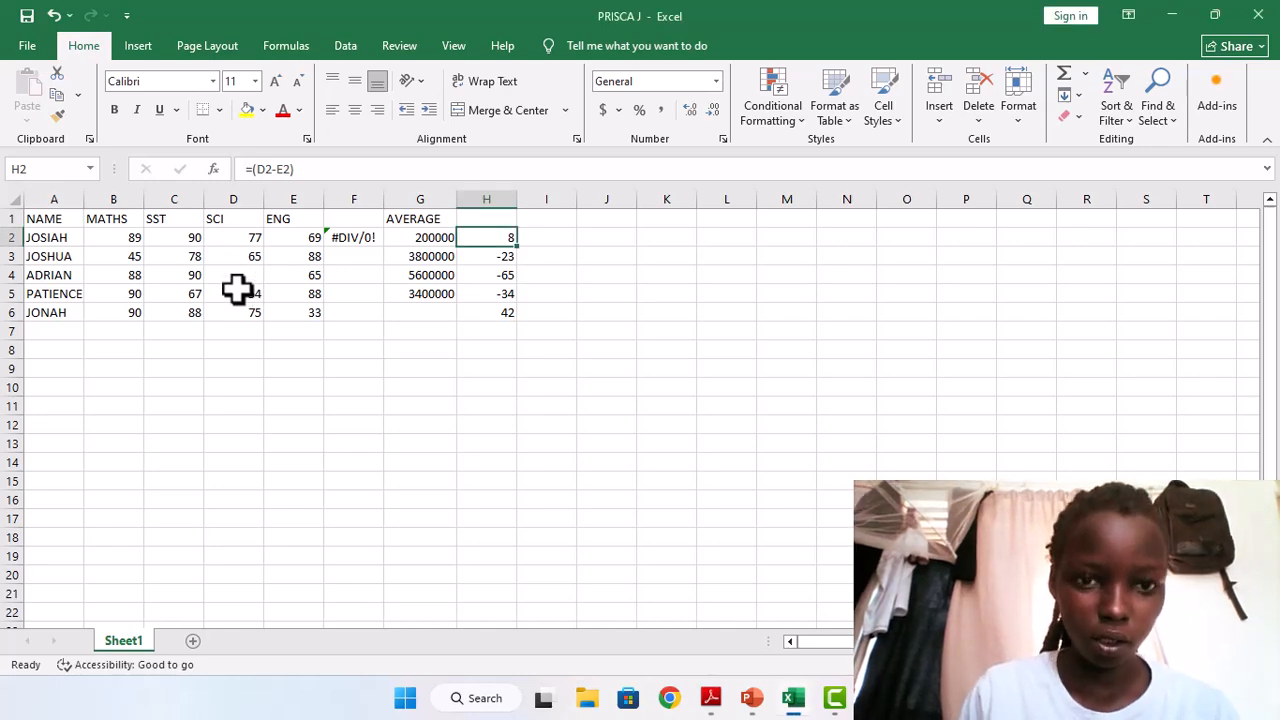
click(238, 290)
click(235, 277)
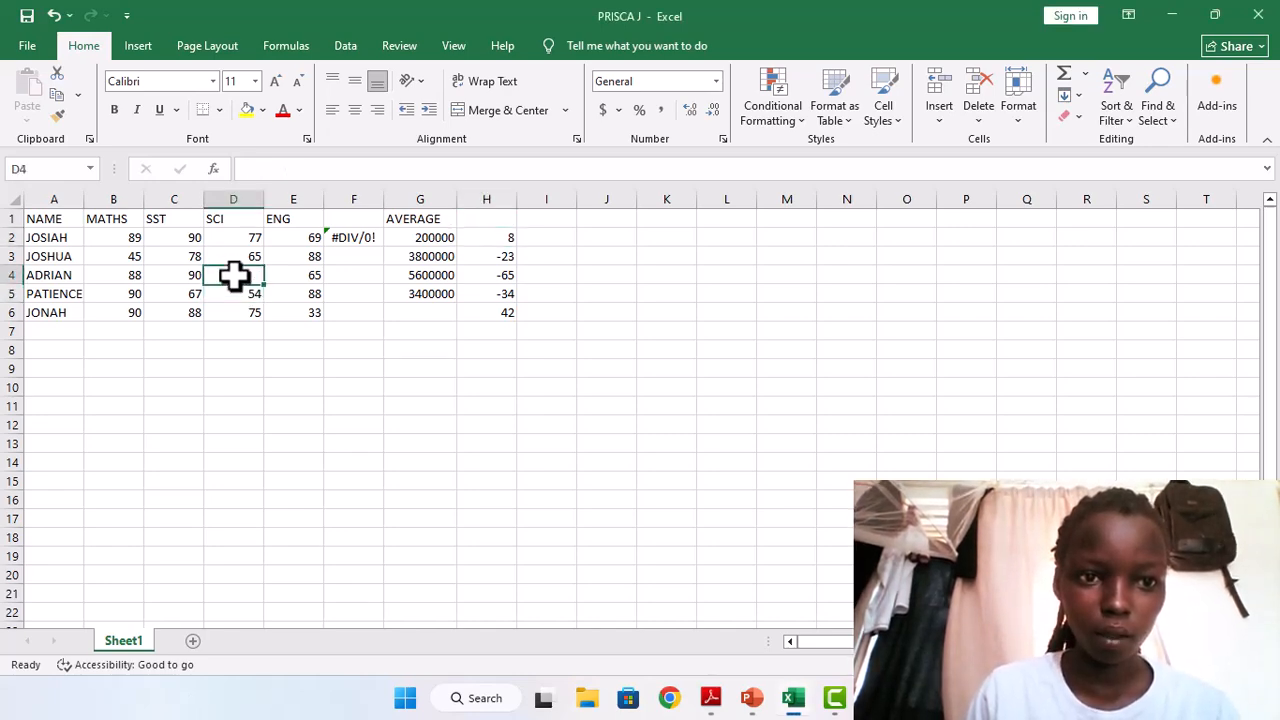
text(VA)
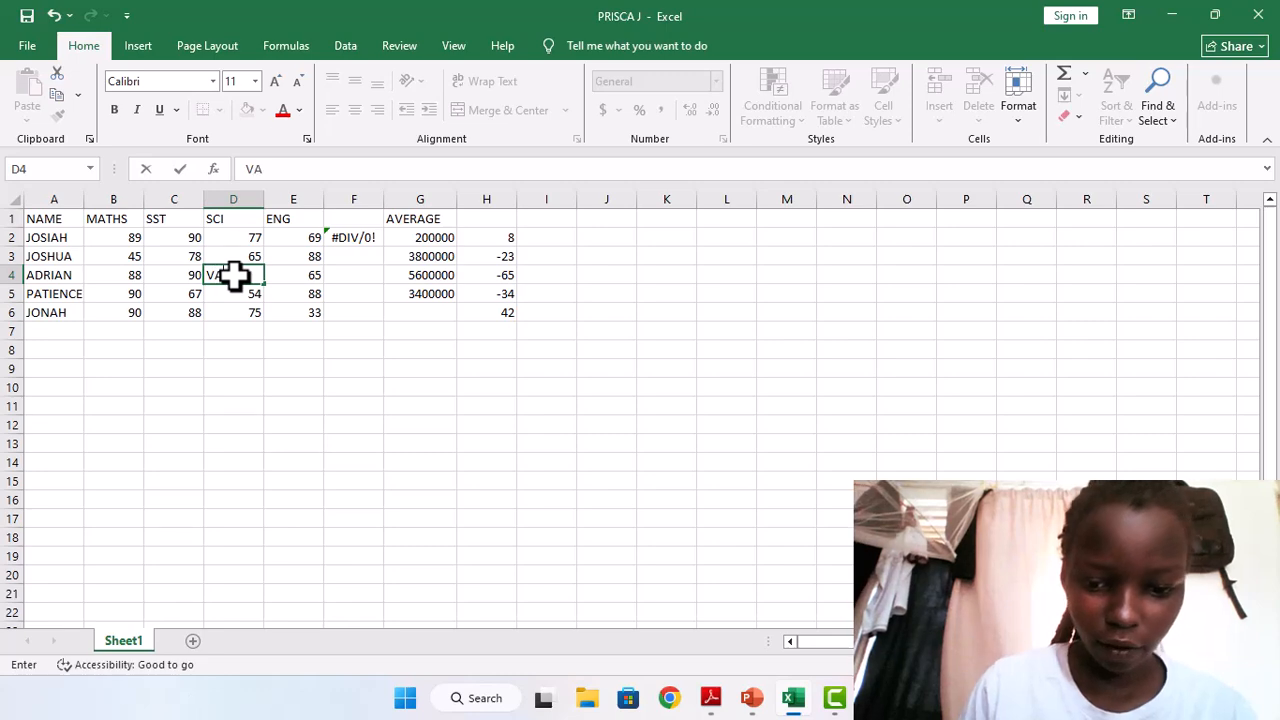
text(U)
key(BackSpace)
text(LUE)
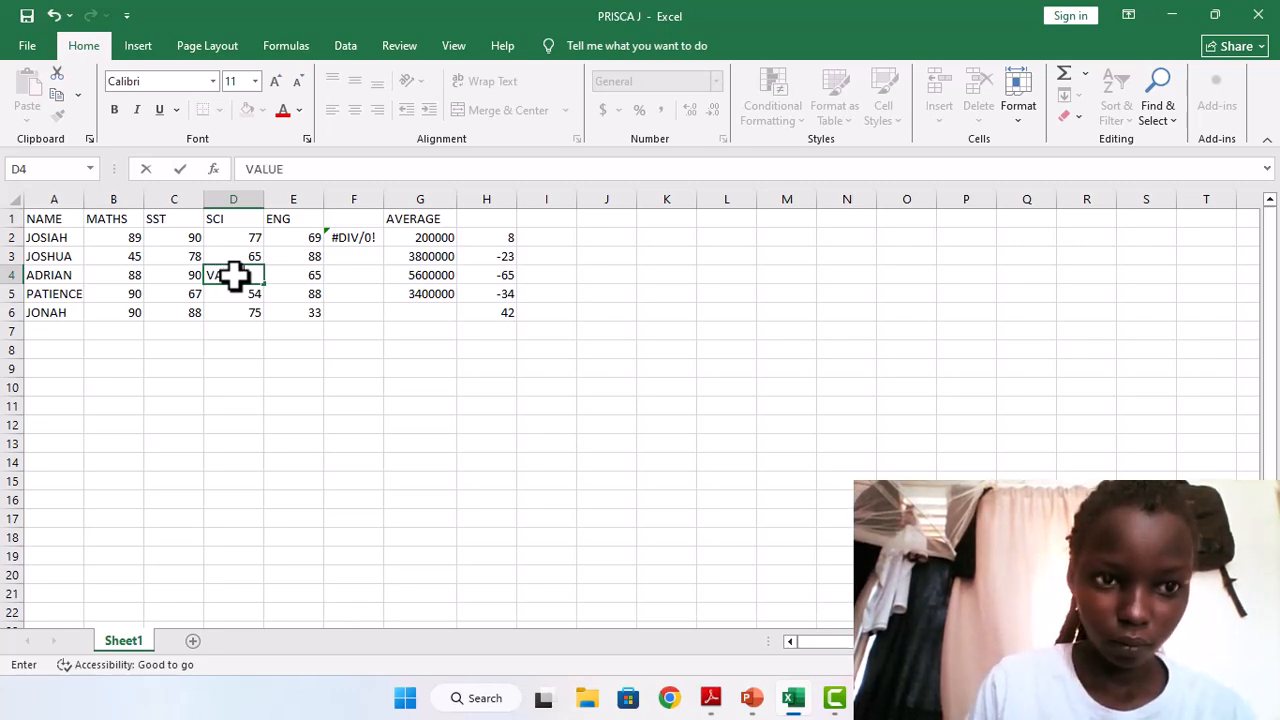
double_click(503, 238)
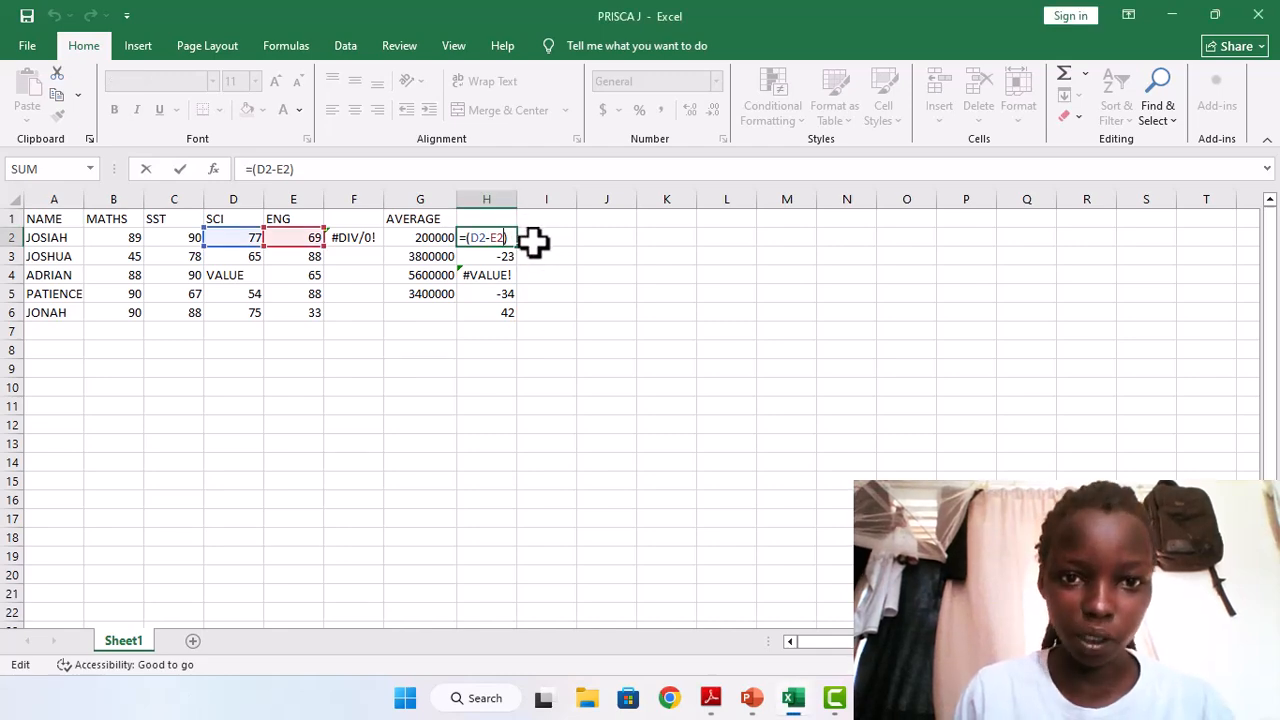
Enter the formula =SUM(D2:E2) in cell I2 and fill it down to I6.
click(533, 240)
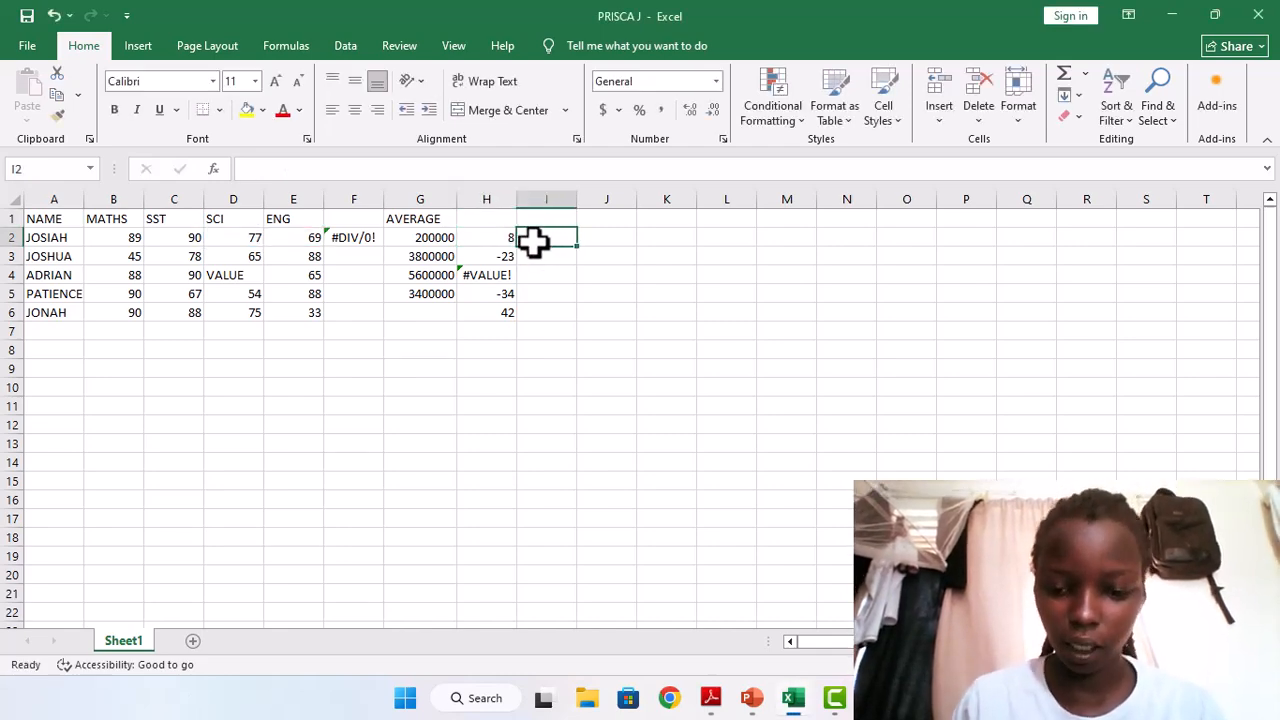
text(=)
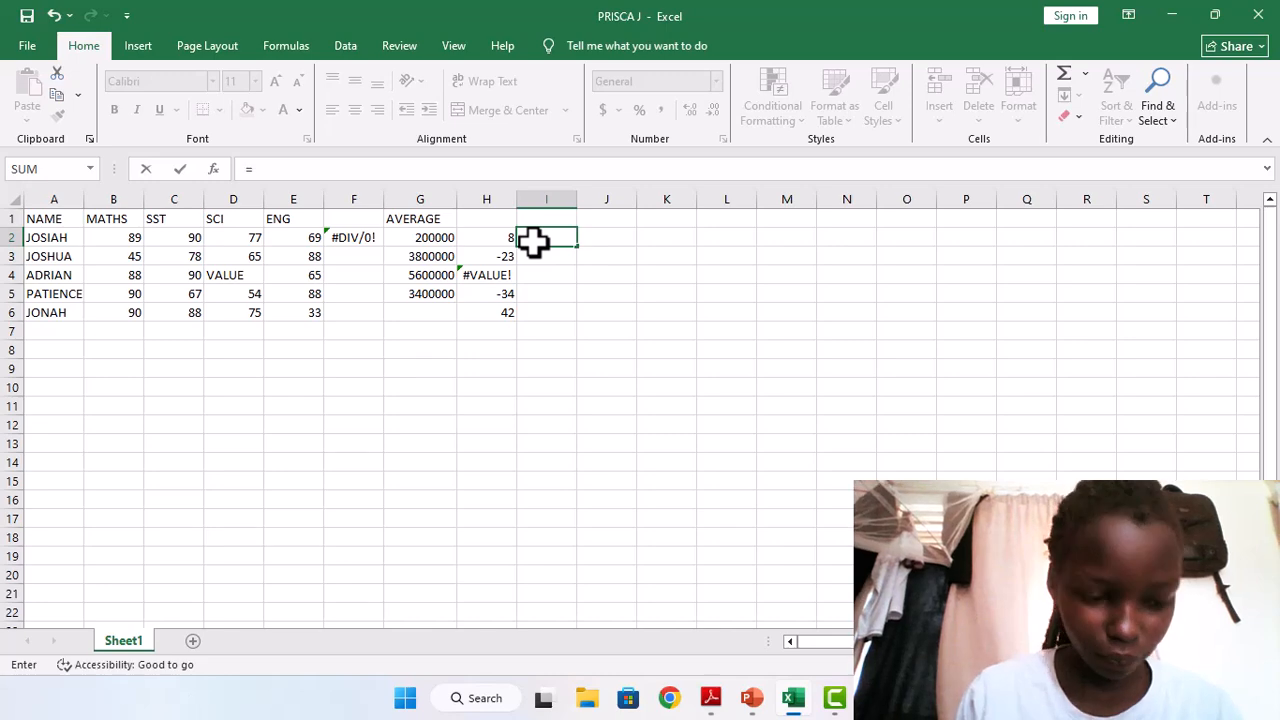
text(()
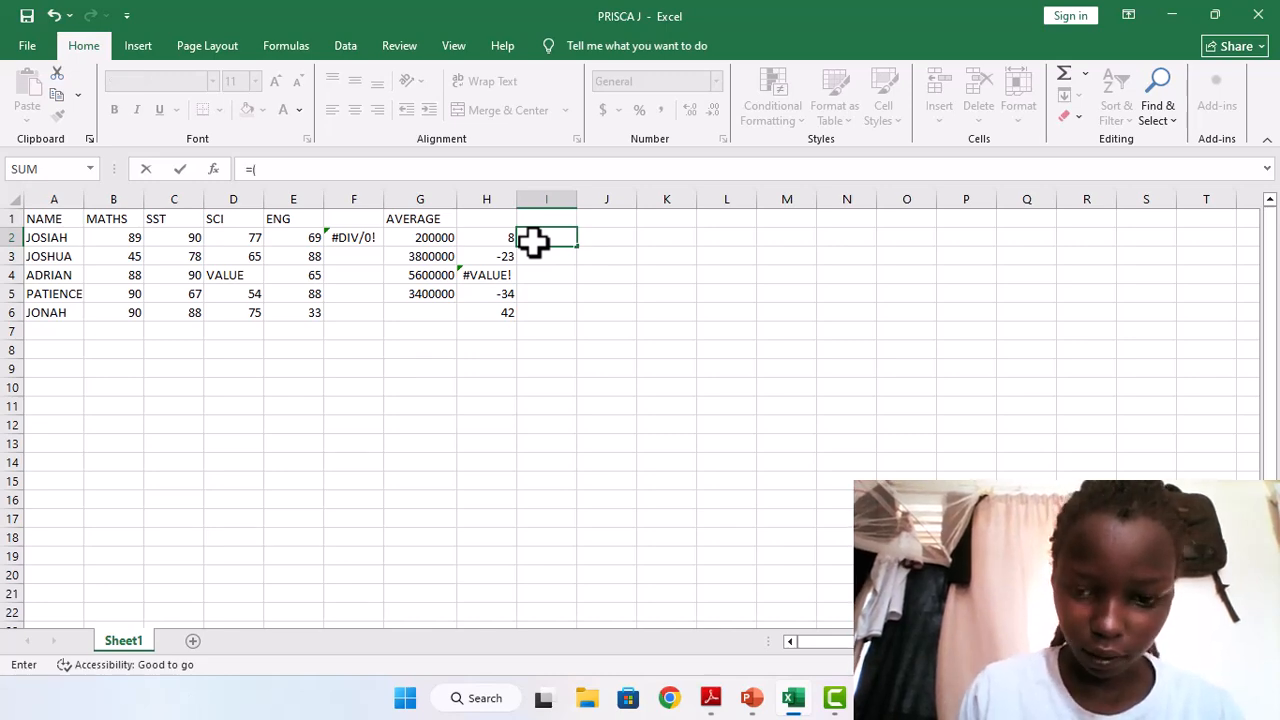
text(S)
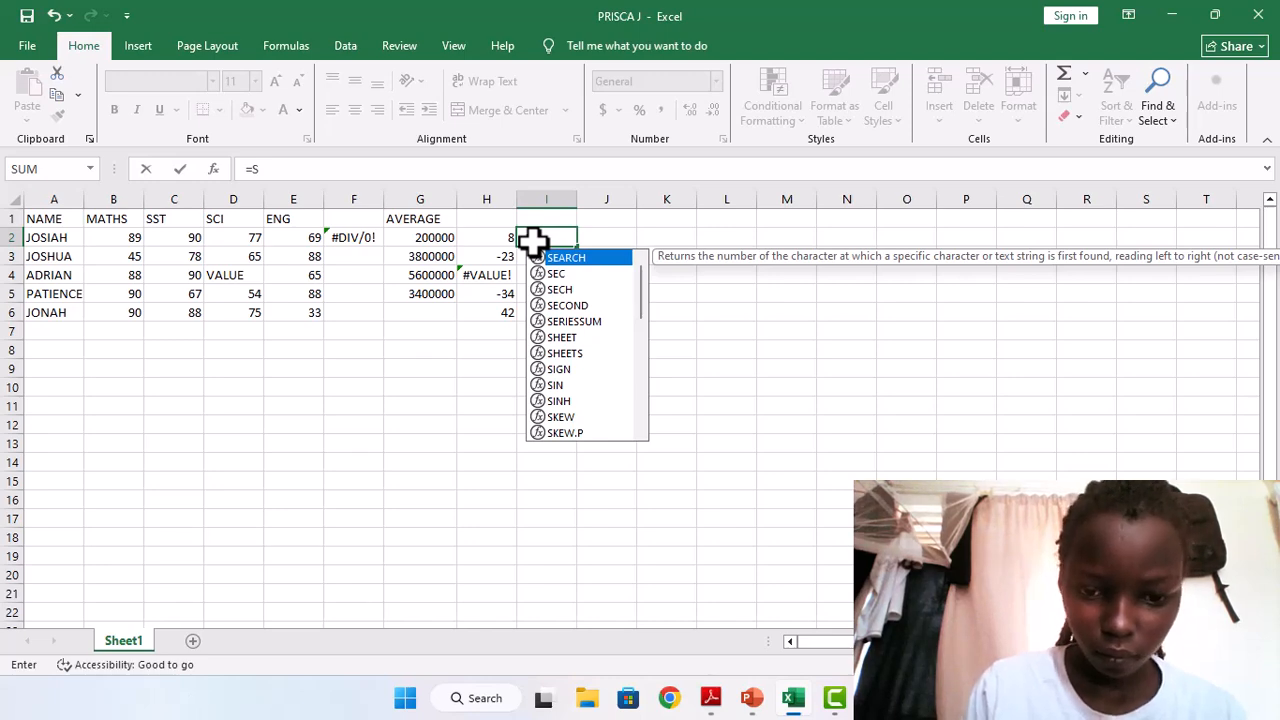
text(UM)
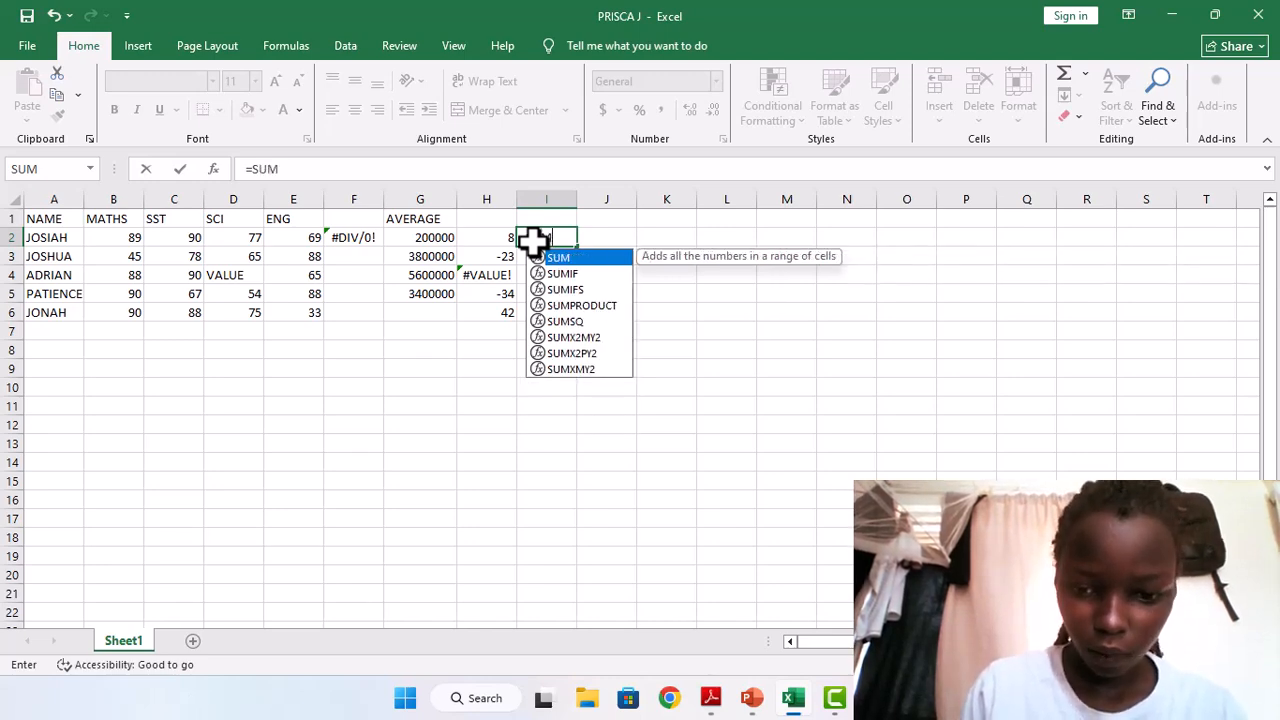
text(9)
key(BackSpace)
text(9)
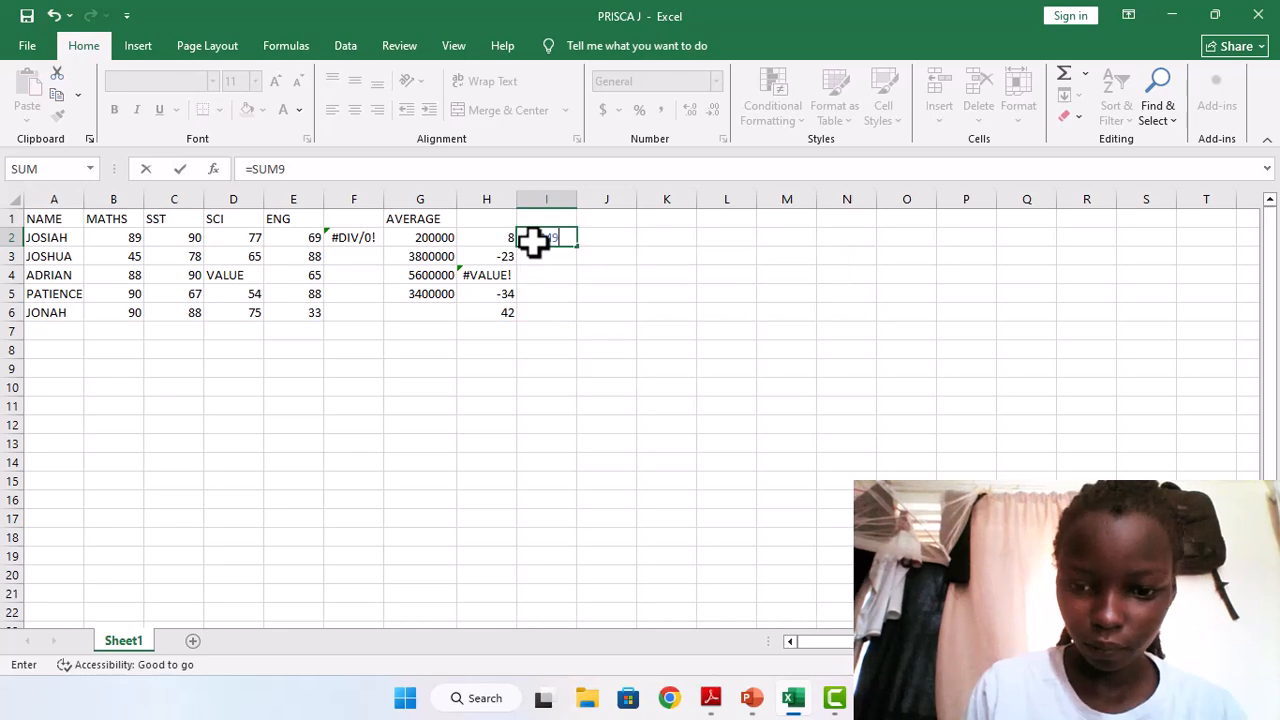
key(BackSpace)
text(()
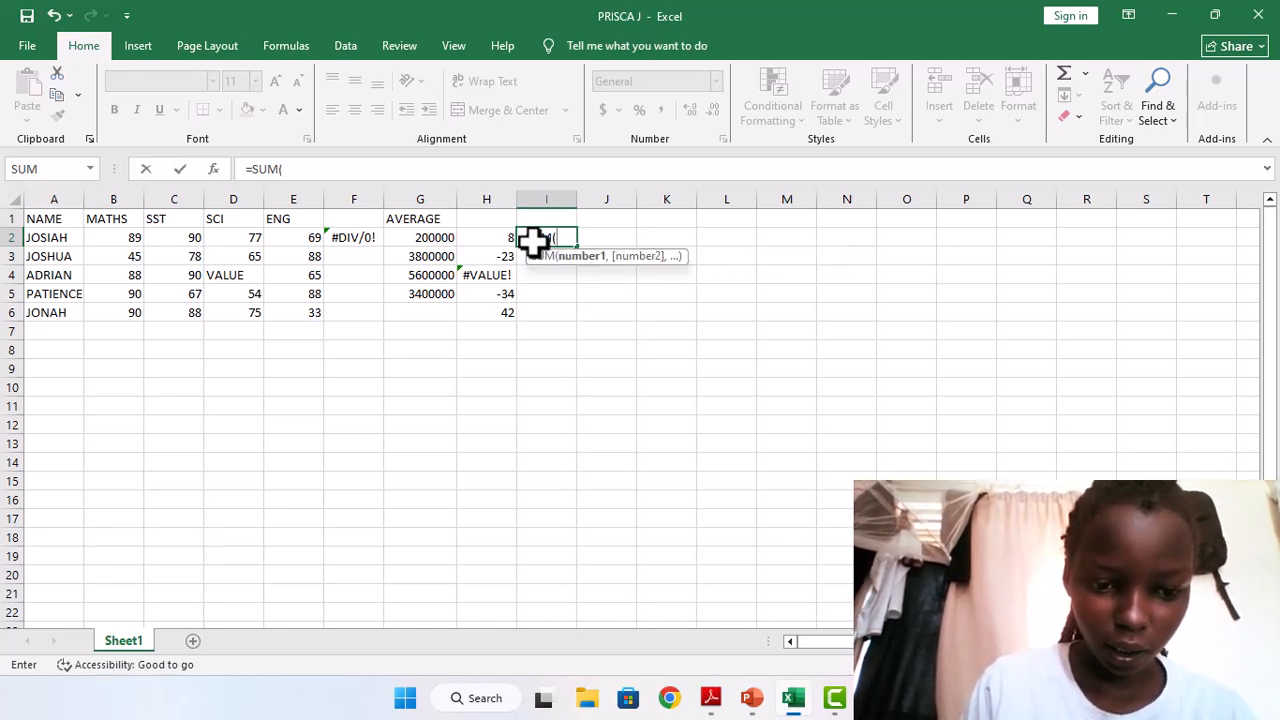
text(D2:)
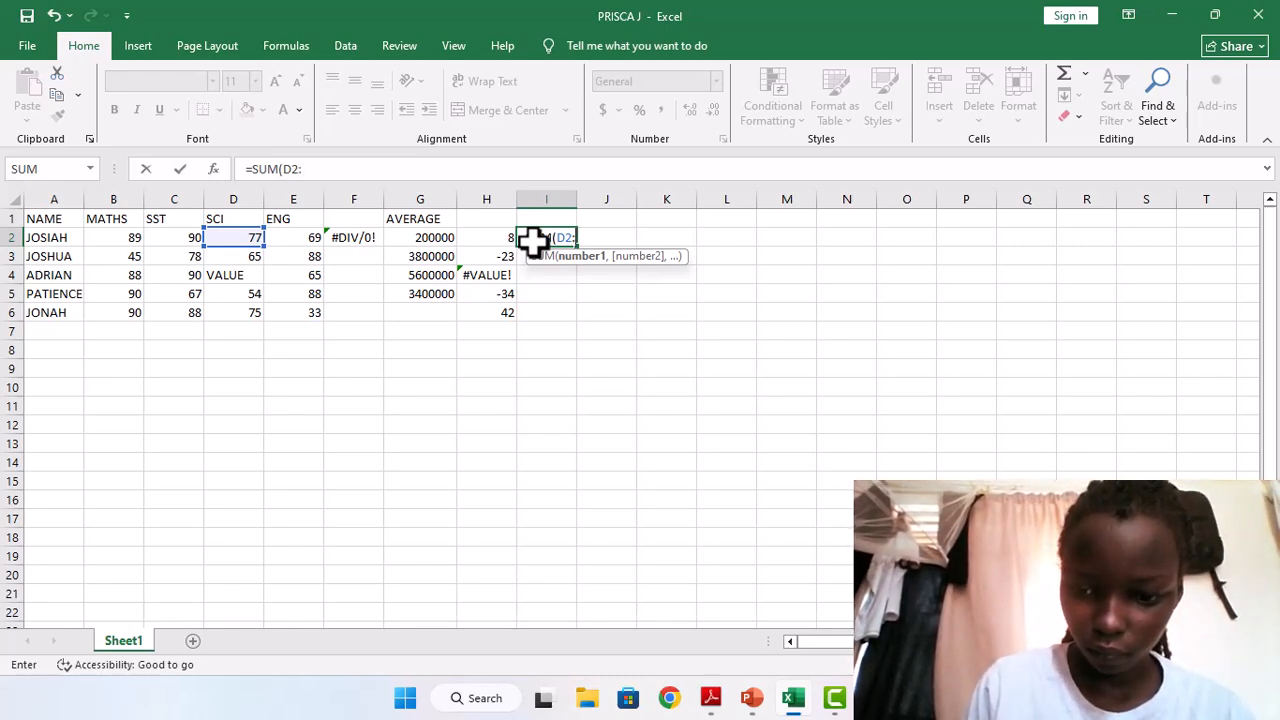
text(E)
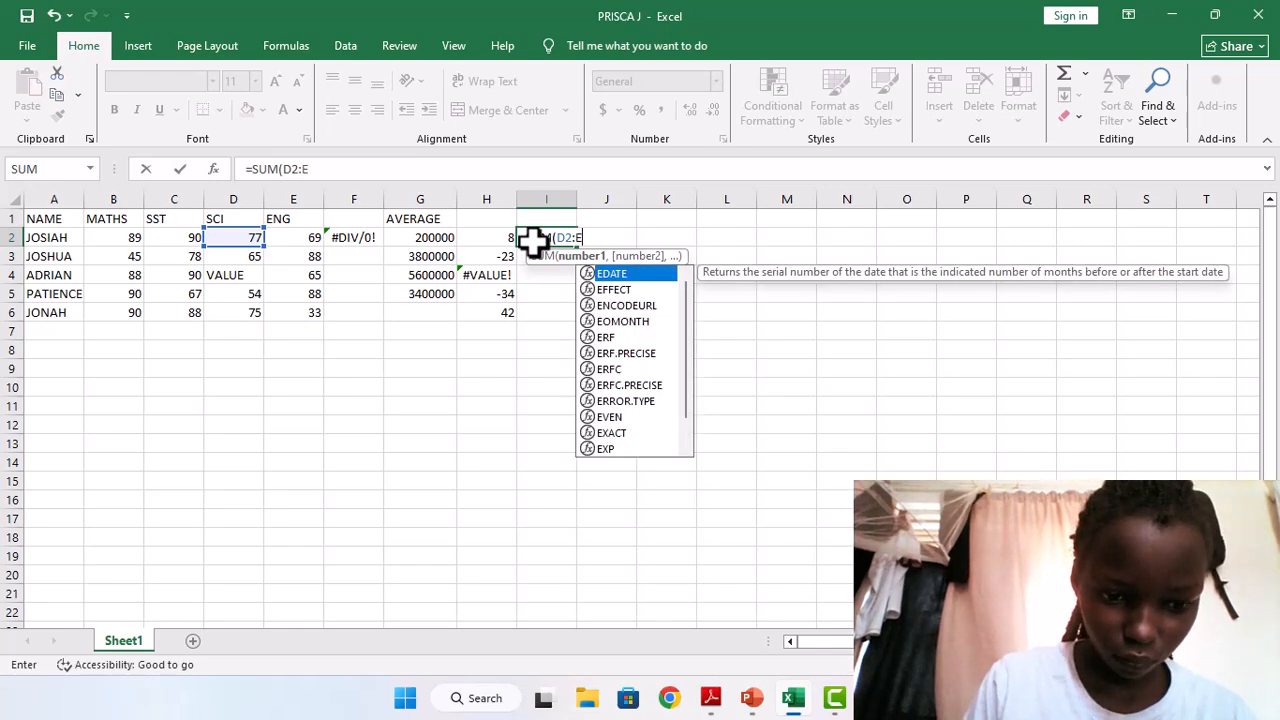
text(20)
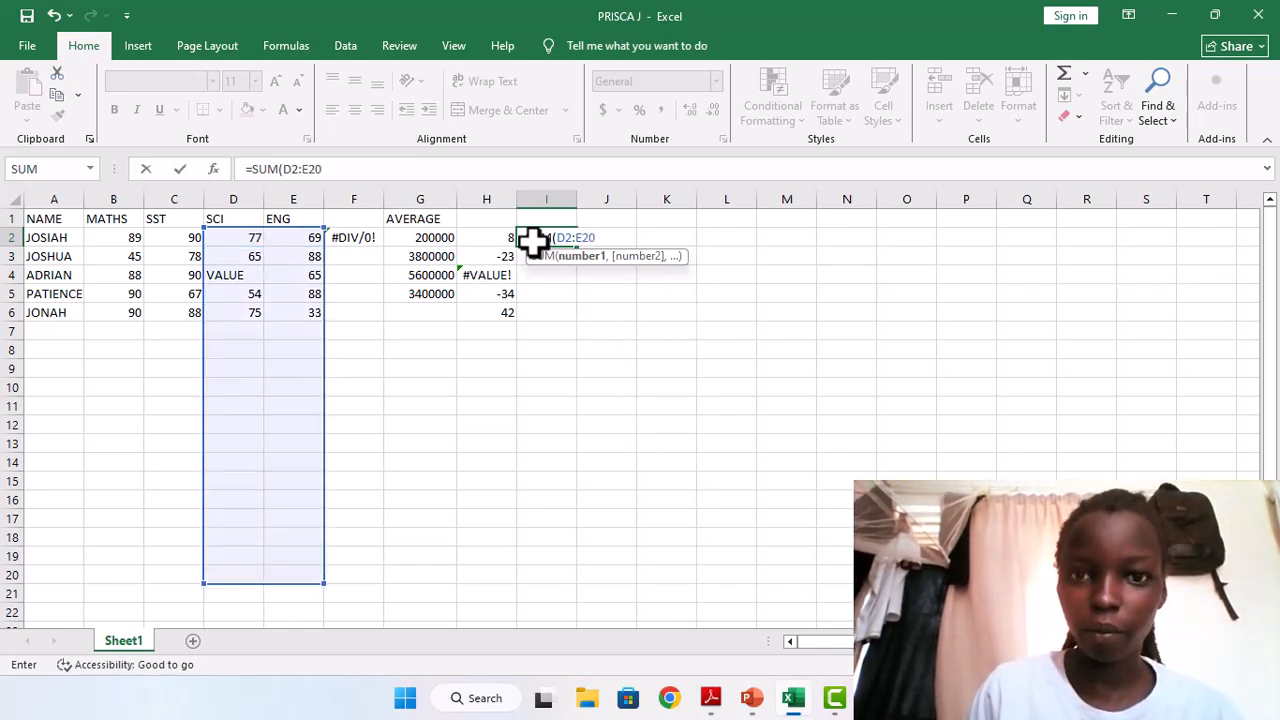
key(BackSpace)
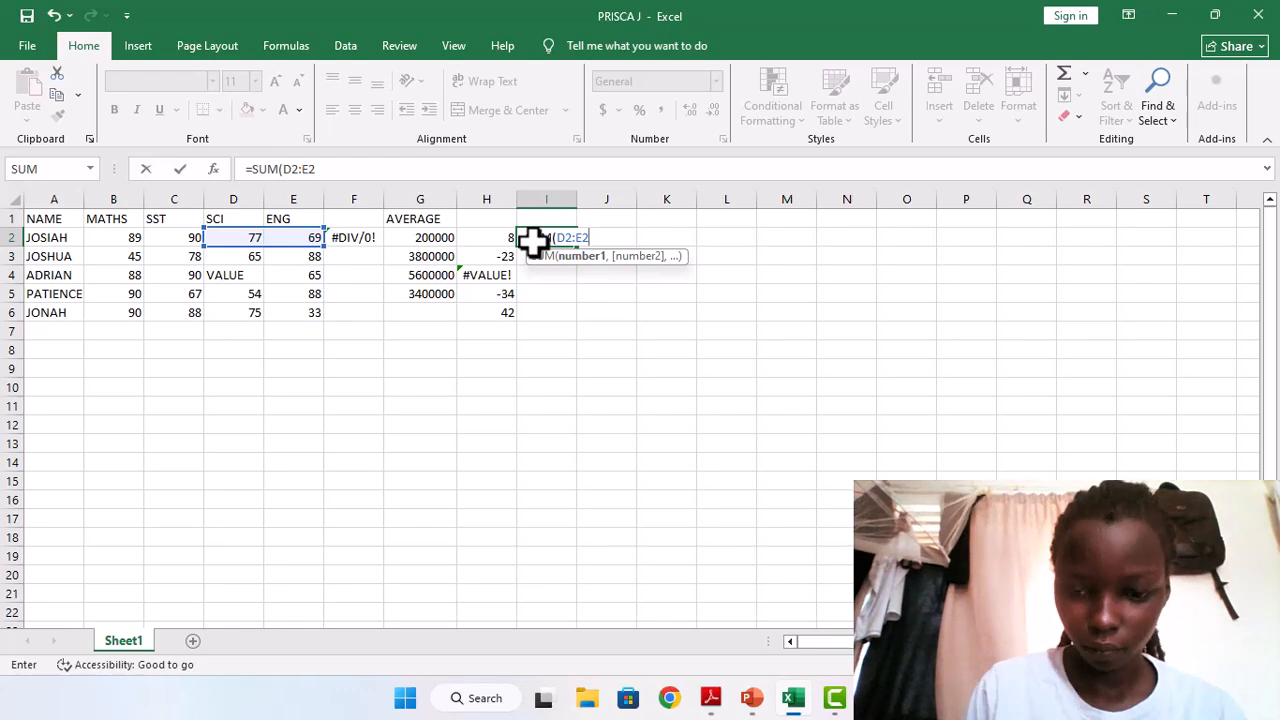
text())
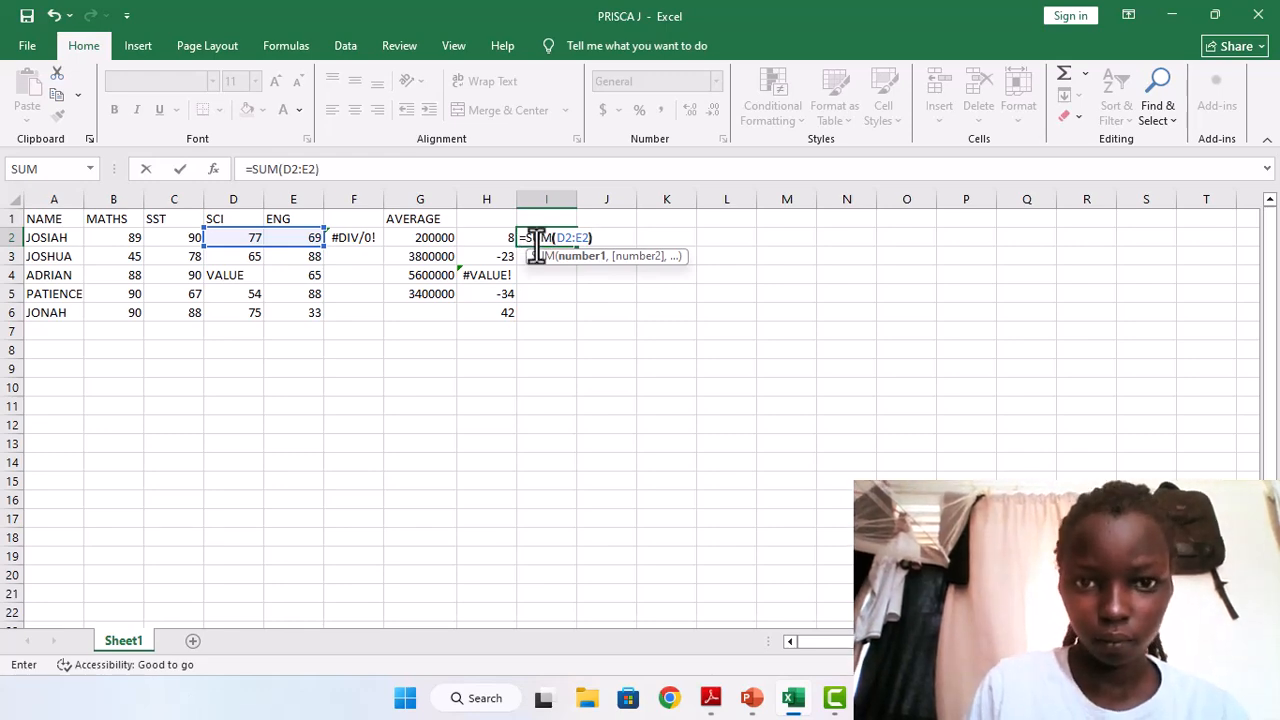
key(Return)
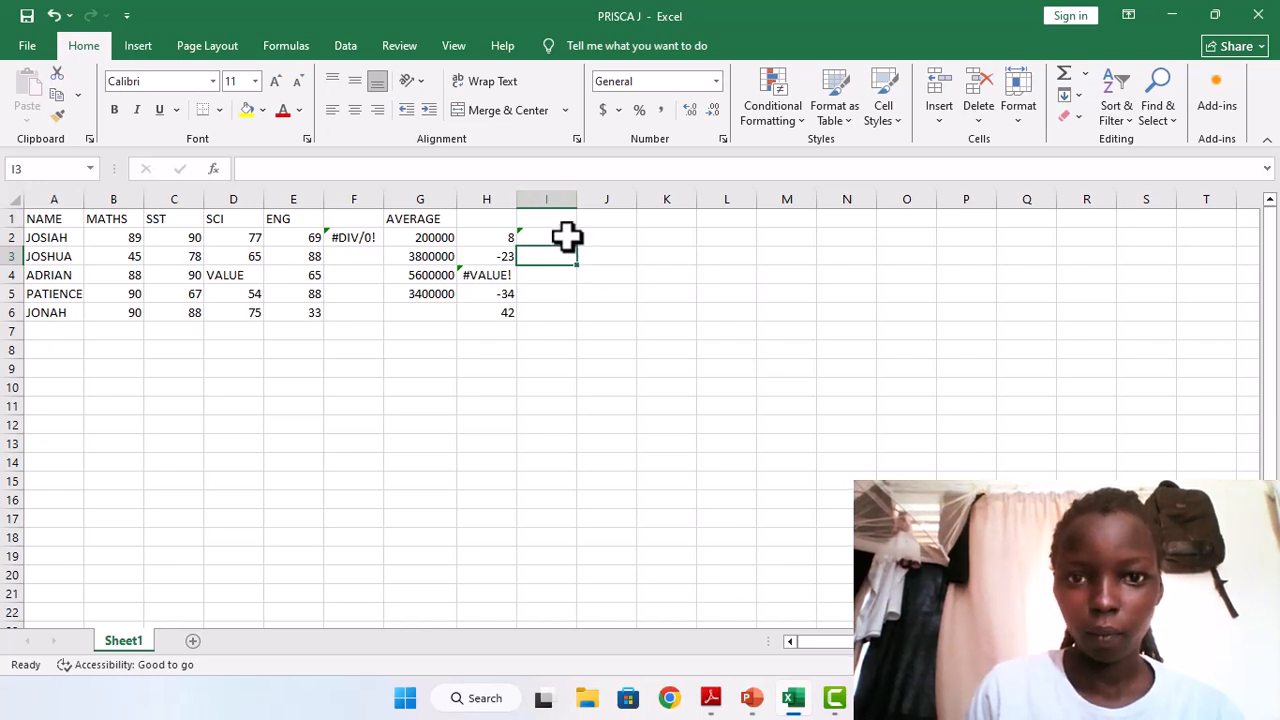
click(567, 237)
double_click(576, 246)
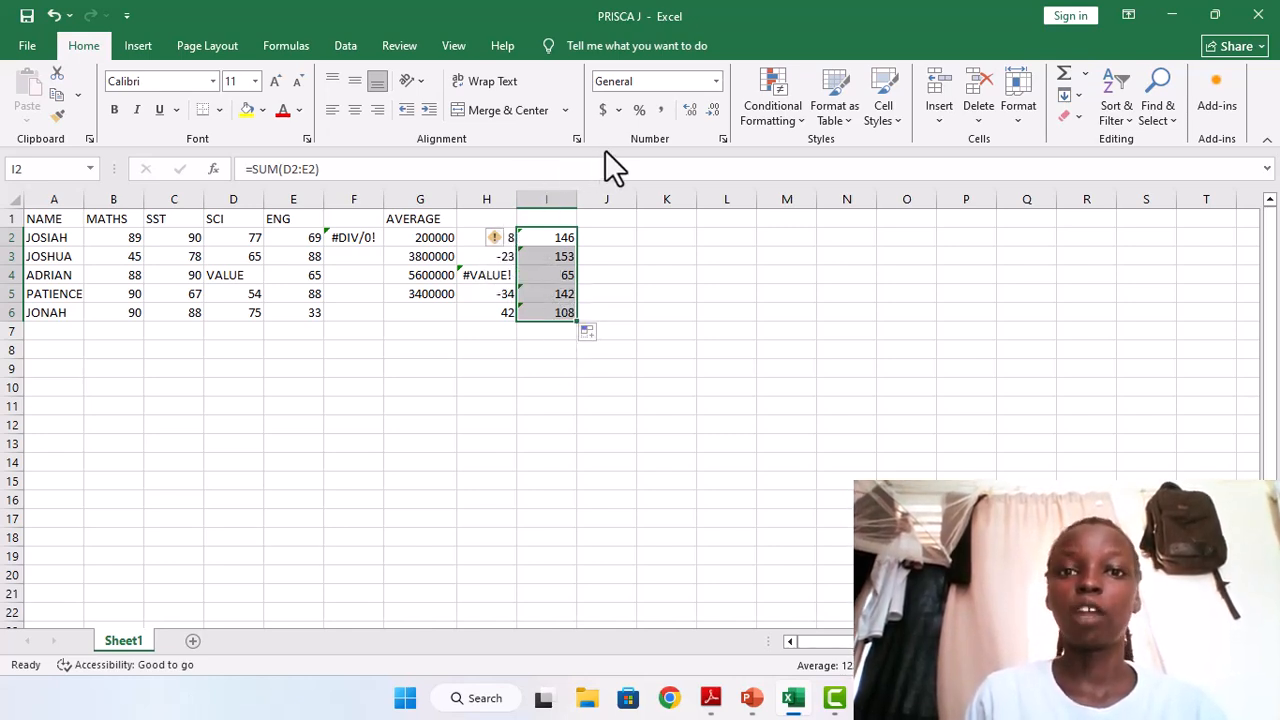
key(F10)
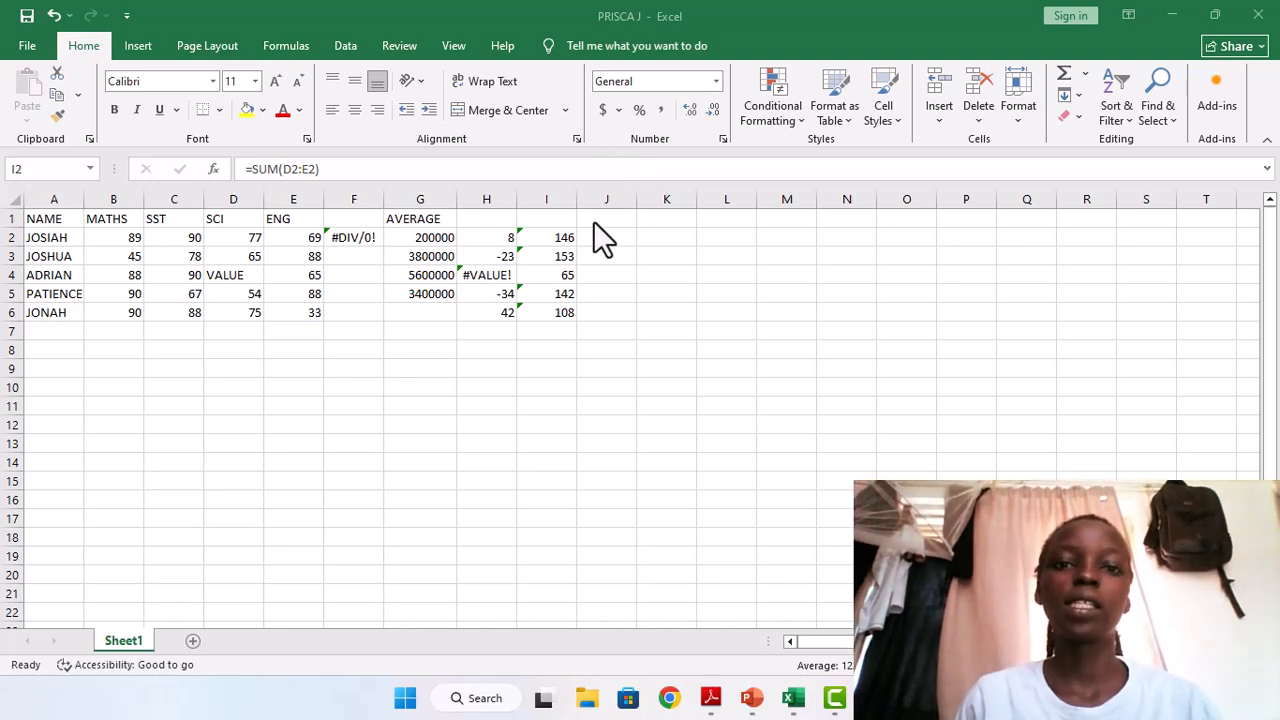
key(ctrl+shift+Down)
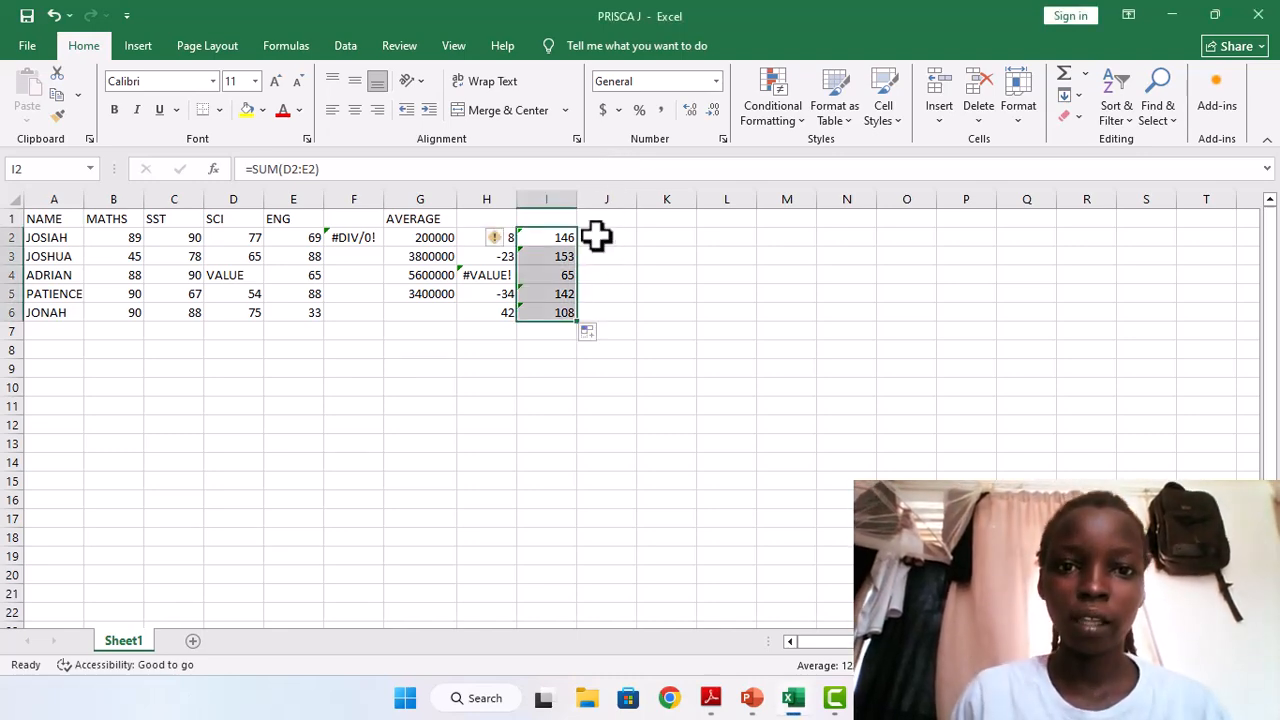
Enter the formula =ADD(C2:D2) in cell J2, using the invalid function name ADD.
click(594, 238)
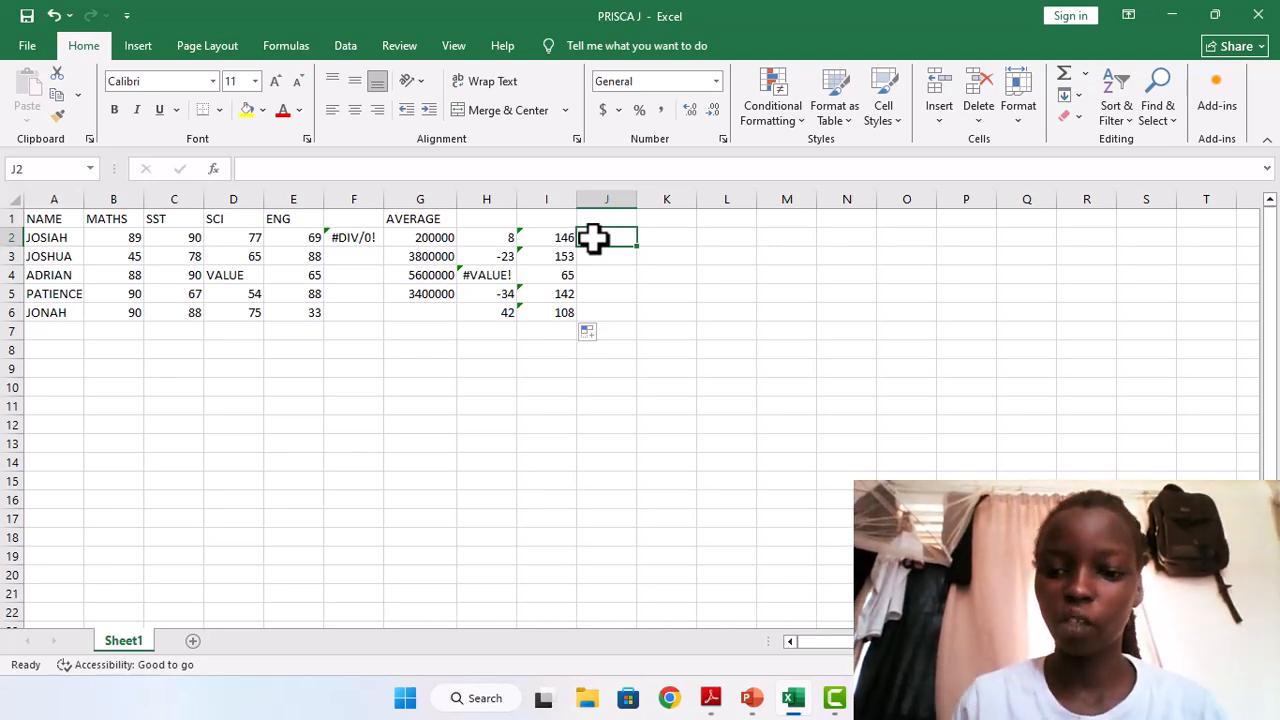
text(=)
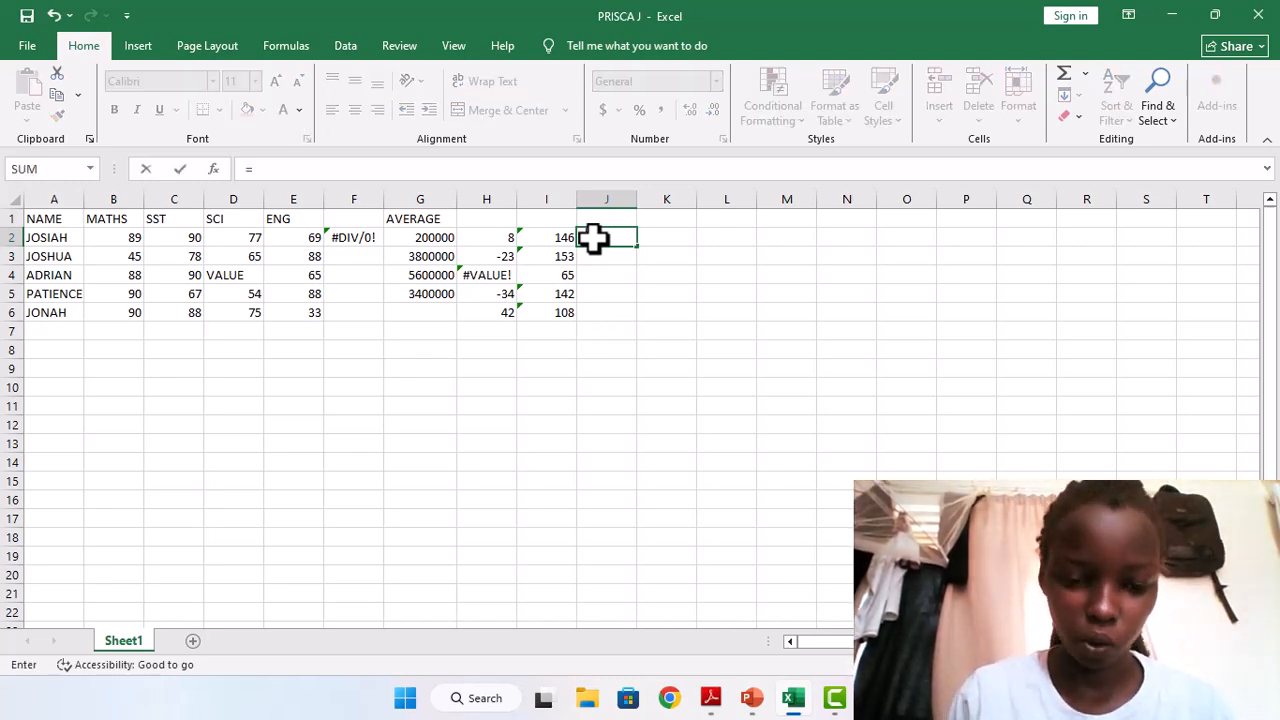
text(ADD)
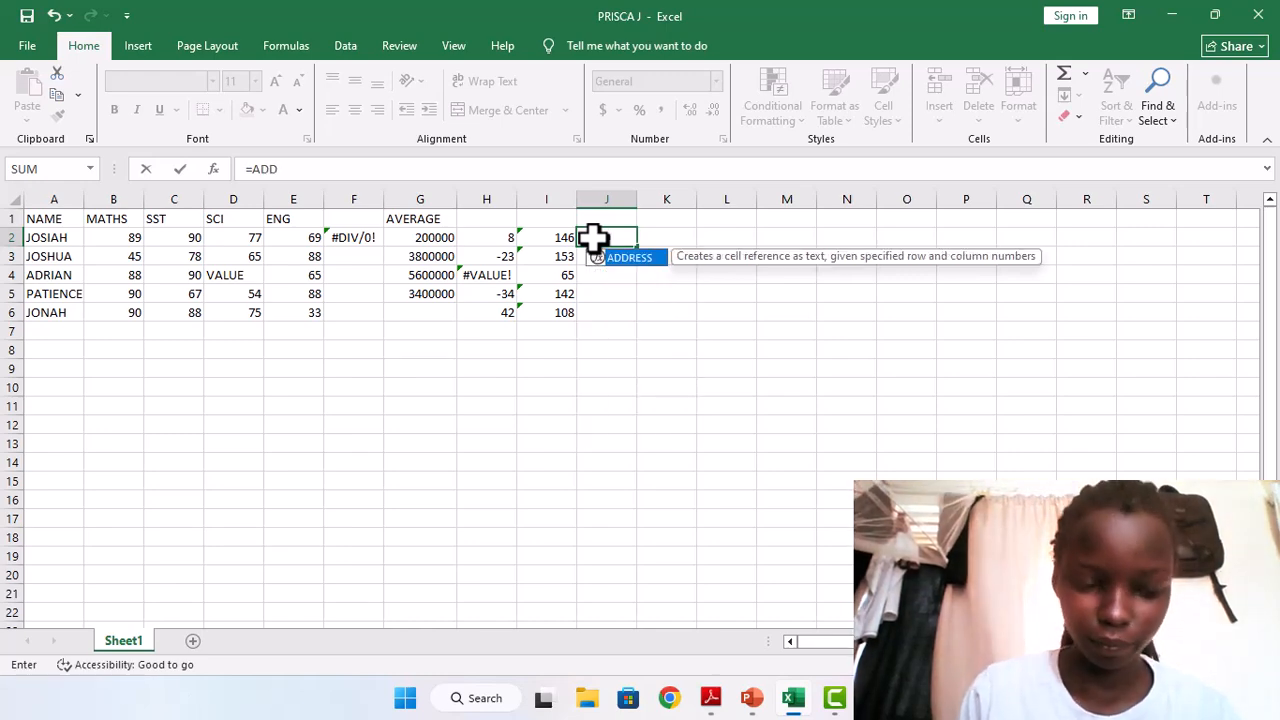
text(()
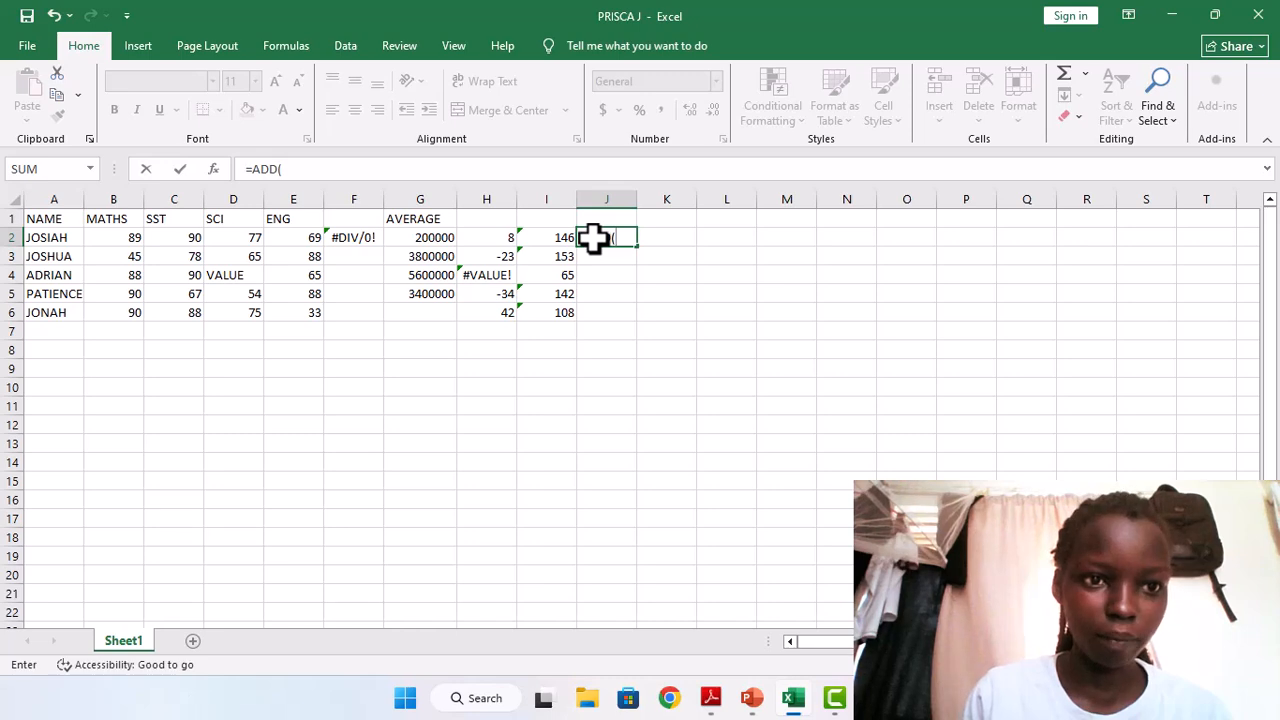
text(C2)
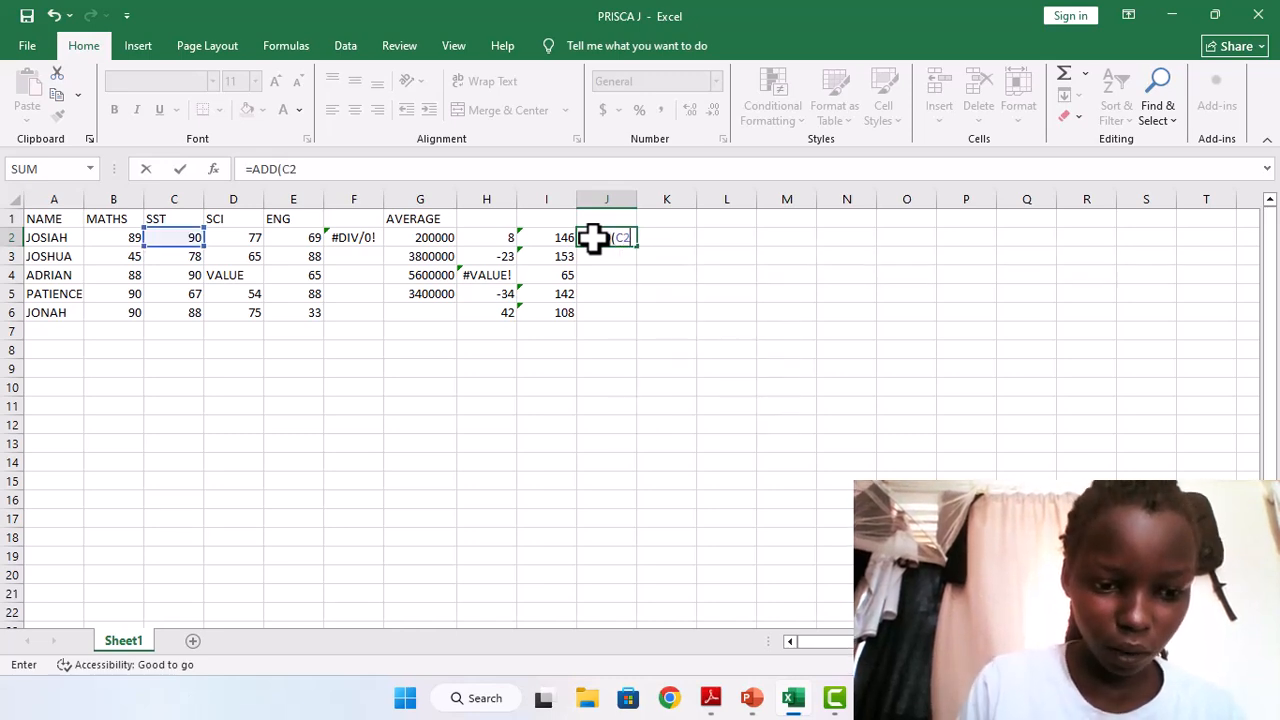
text(:)
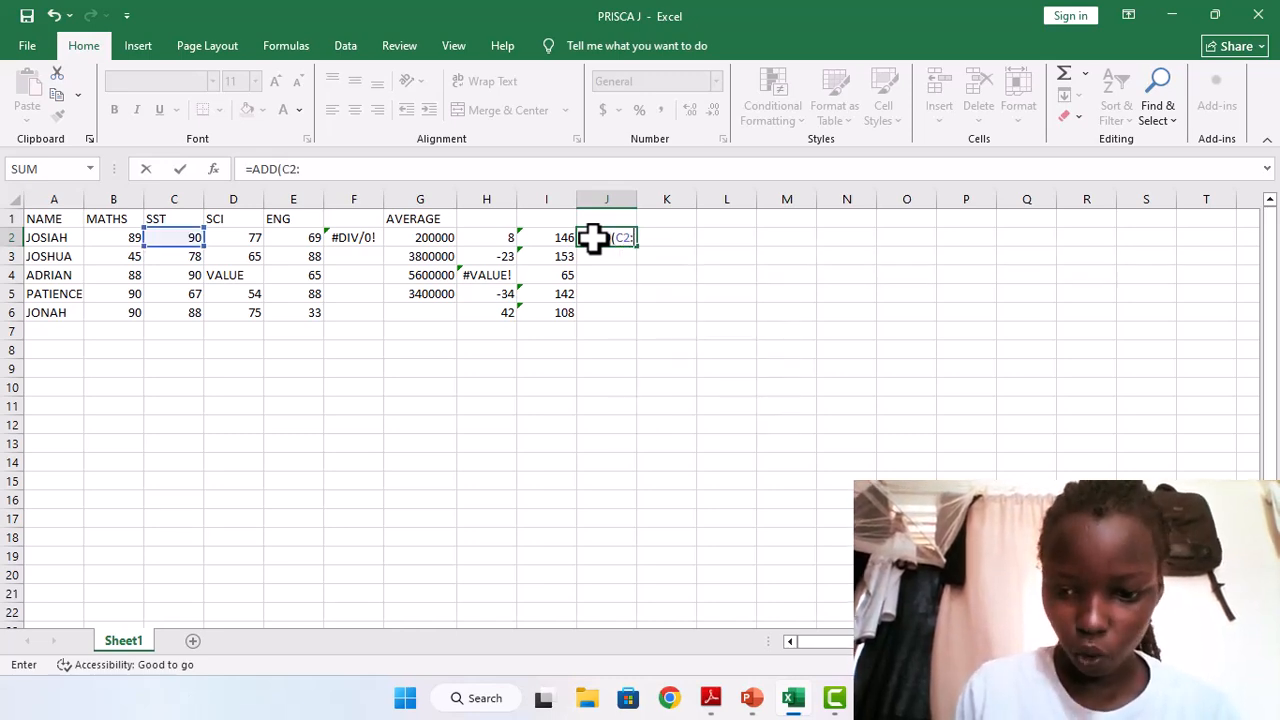
text(D2)
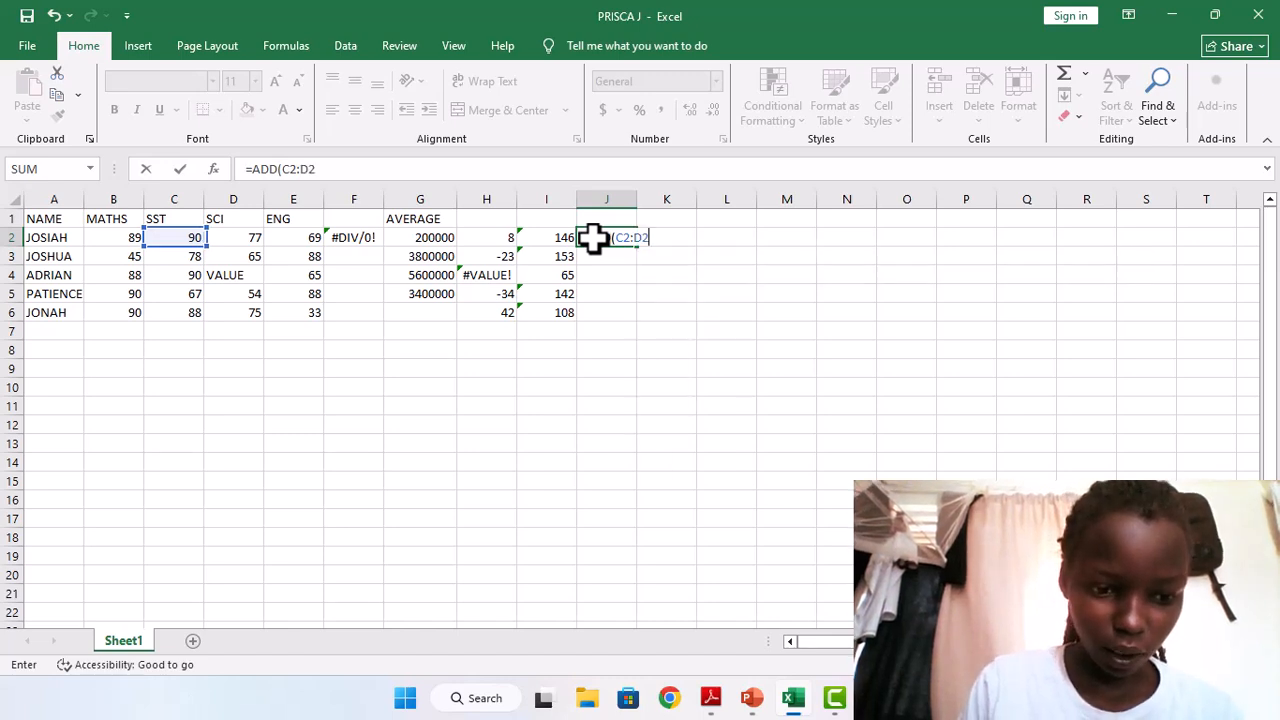
text(0)
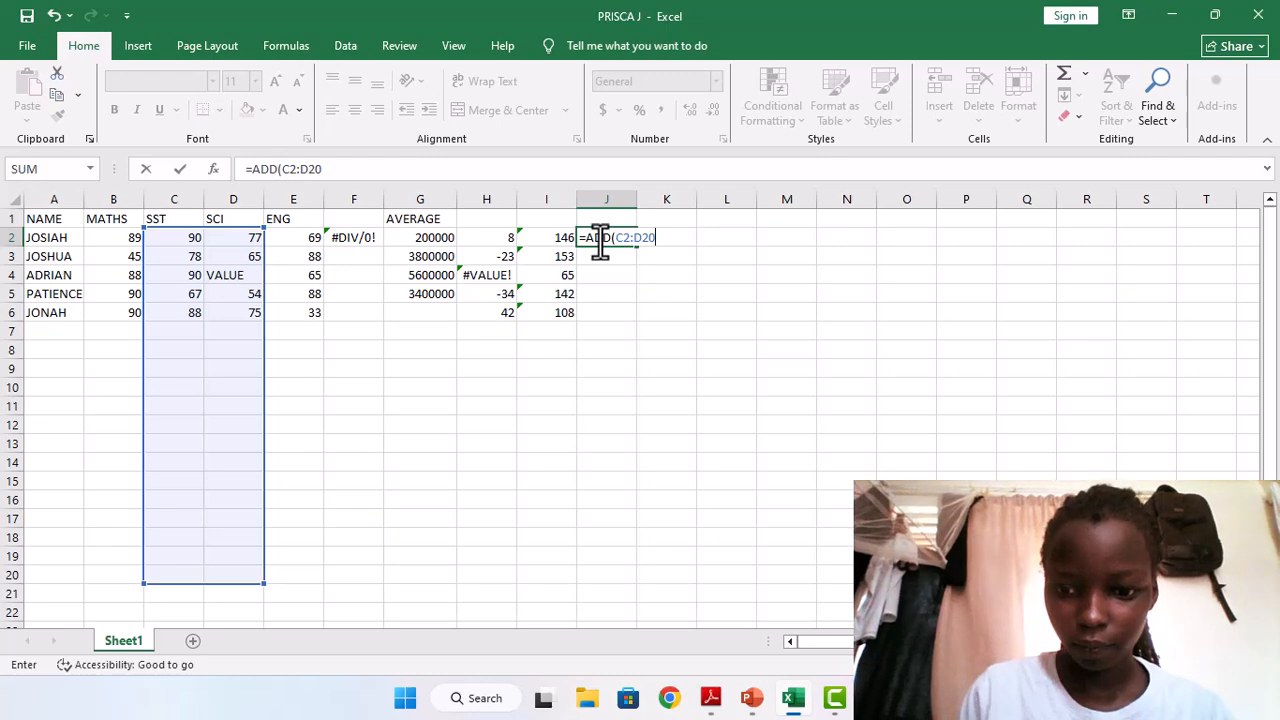
key(BackSpace)
text())
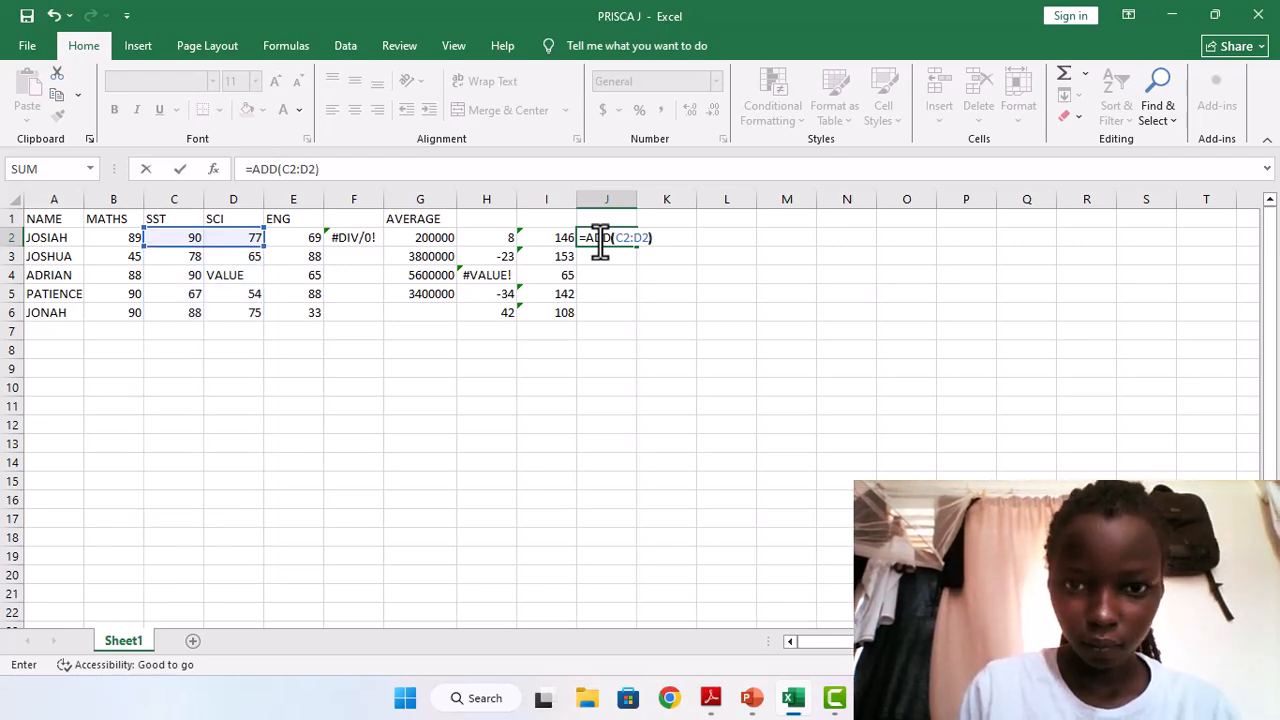
key(Return)
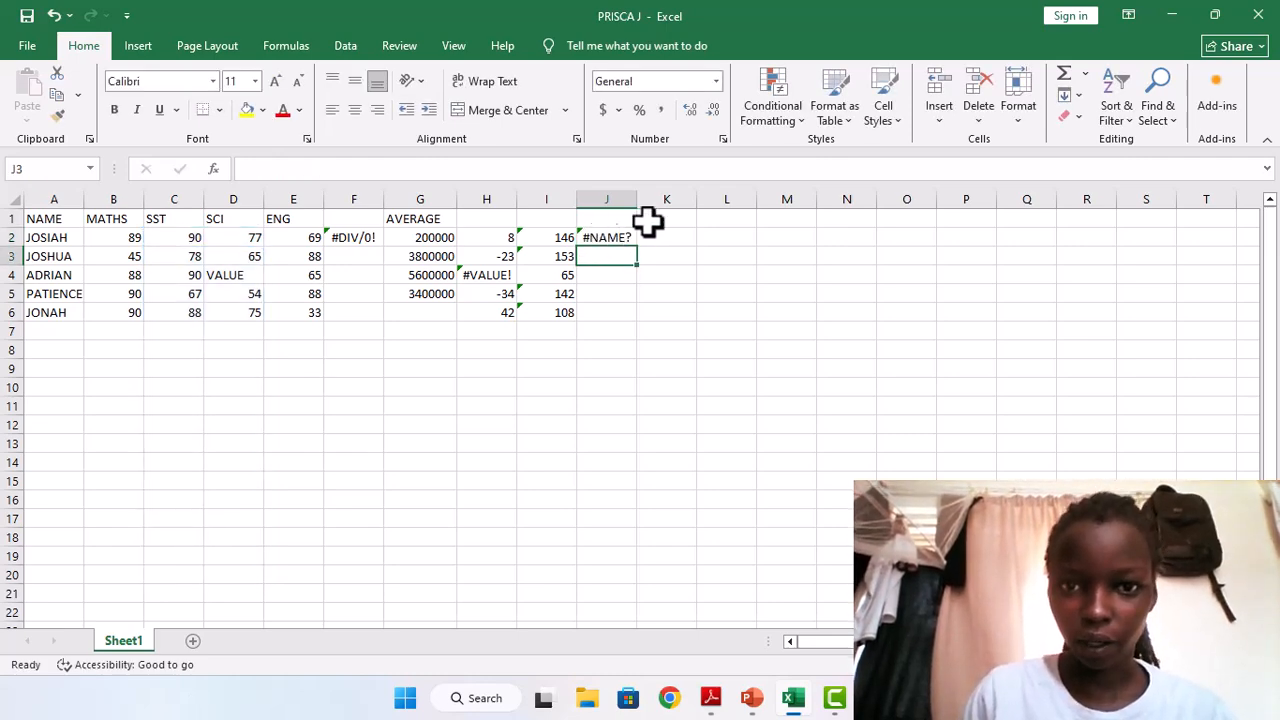
Replace the invalid ADD formula in cell J2 with =SUM(C2:D2).
click(610, 236)
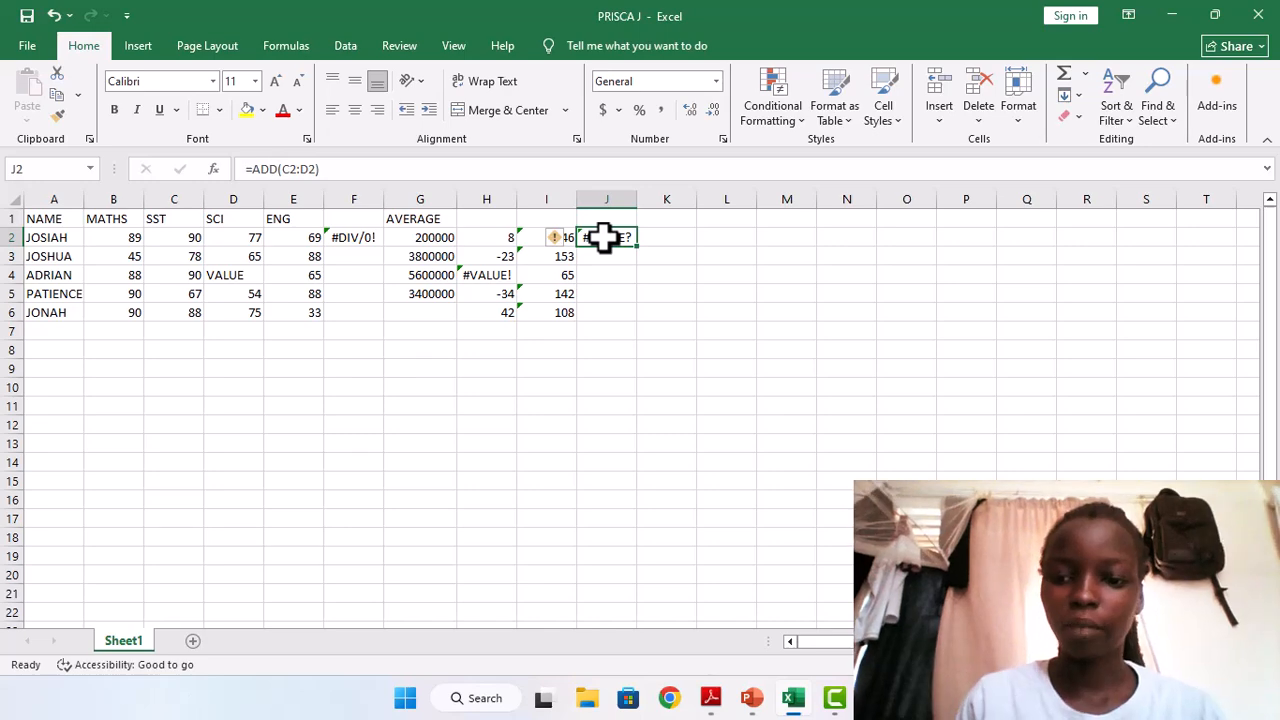
key(BackSpace)
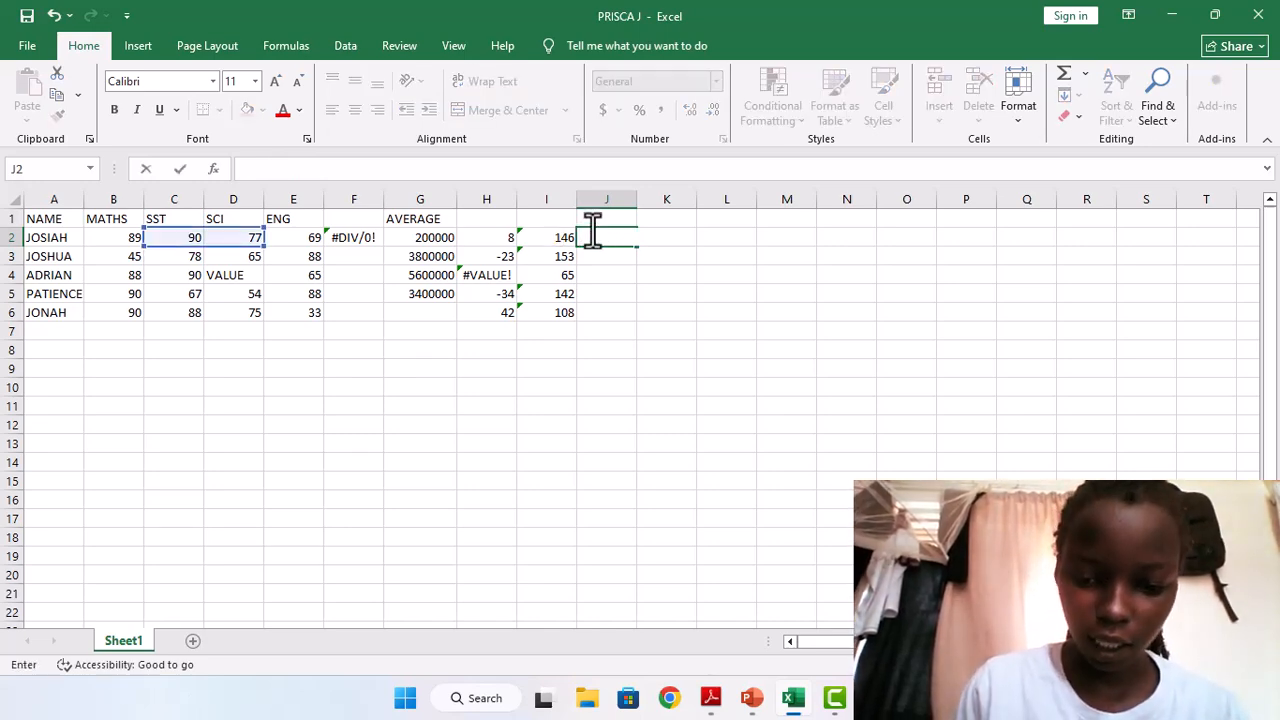
text(=SUM)
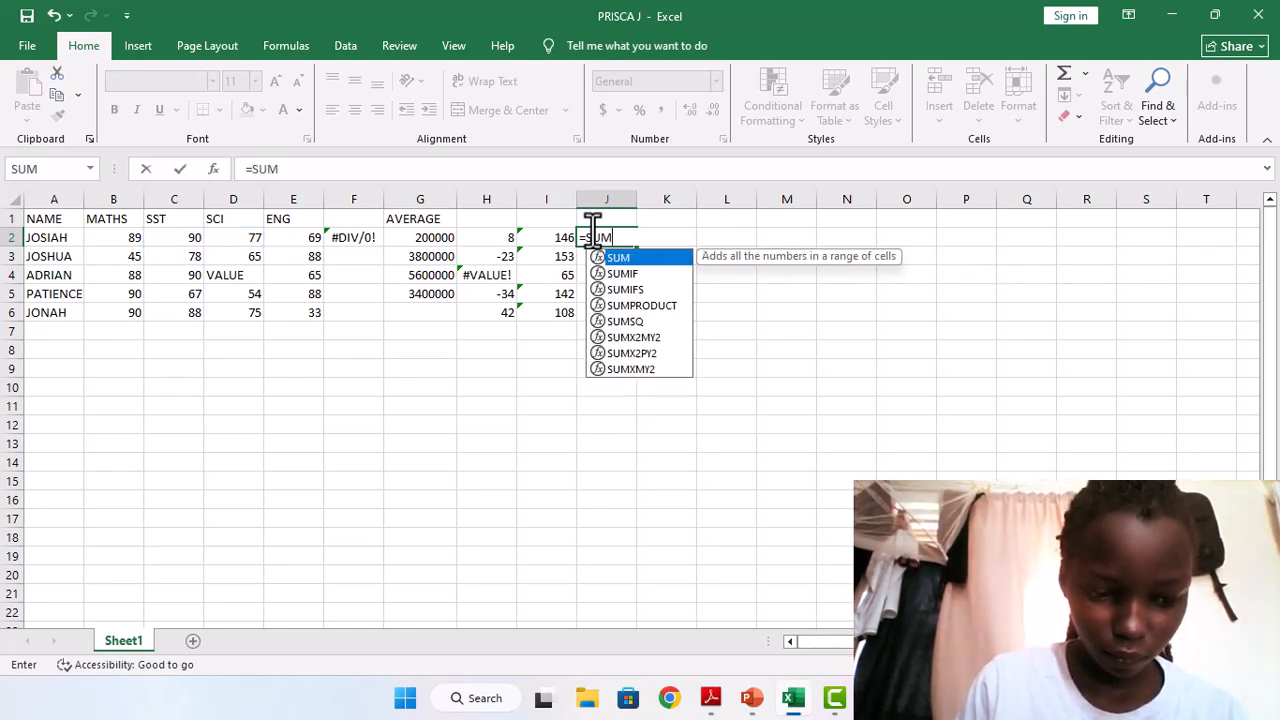
text(()
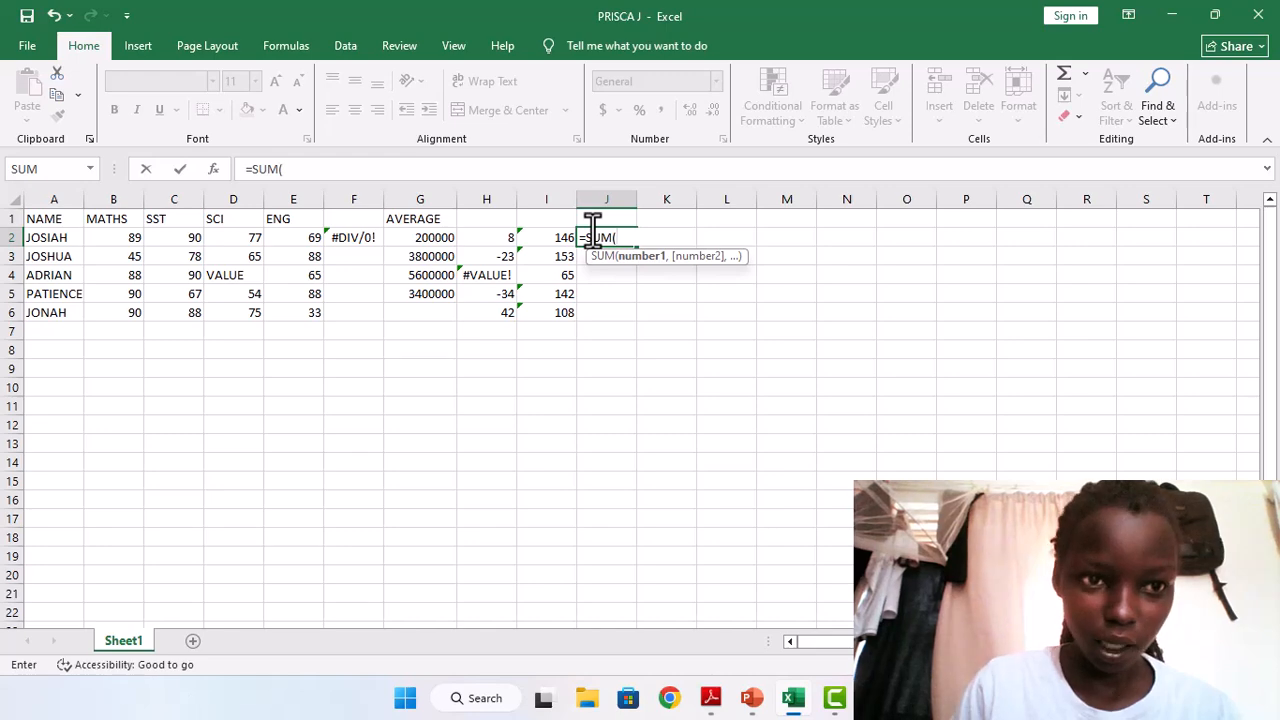
text(C2)
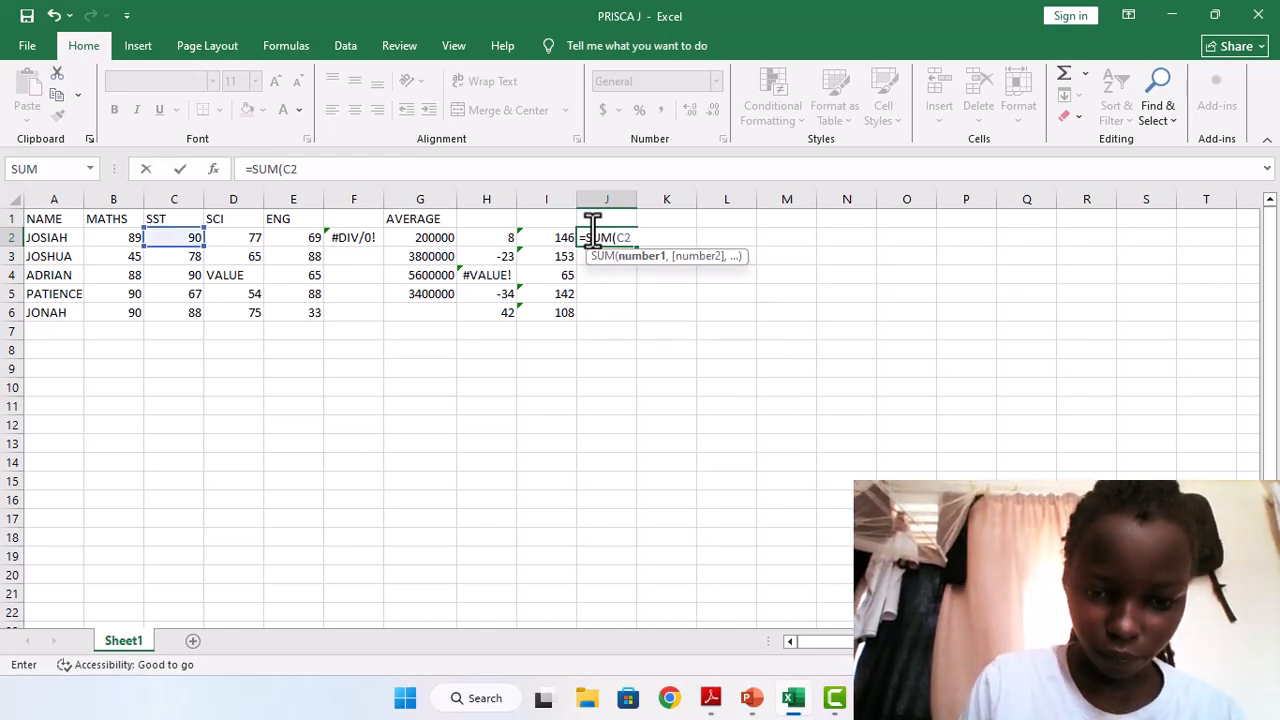
text(:D2))
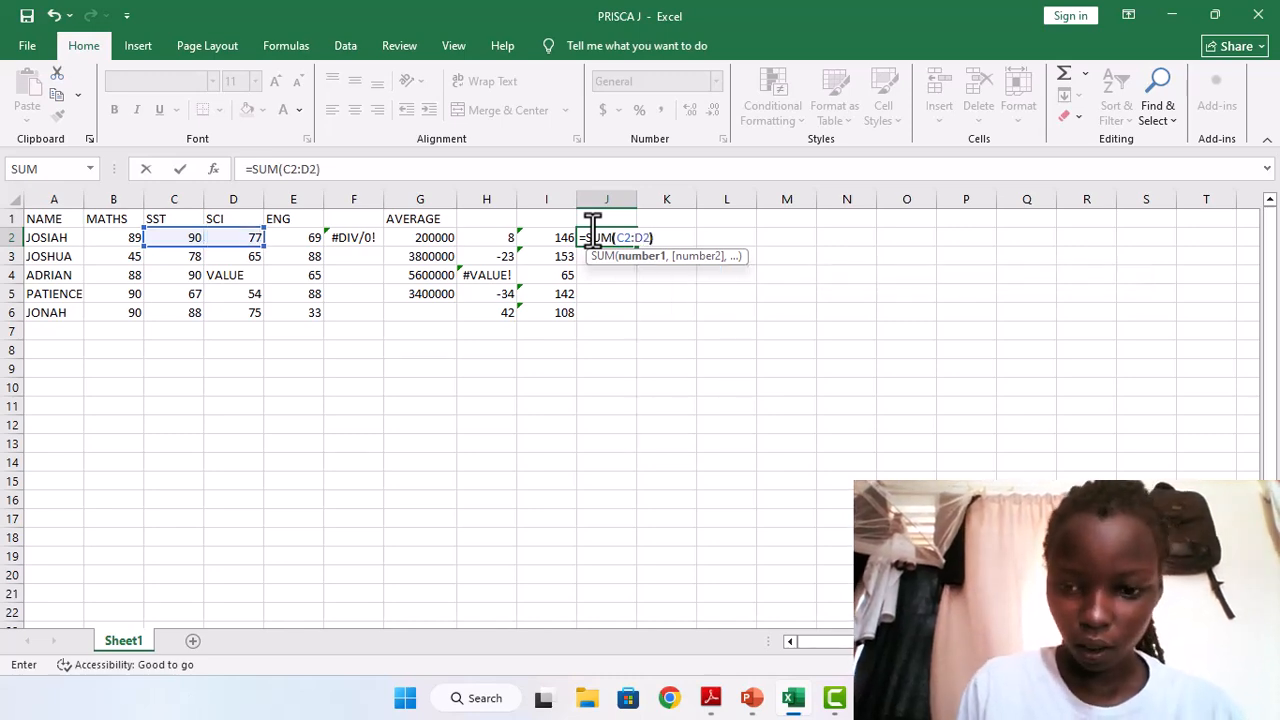
key(Return)
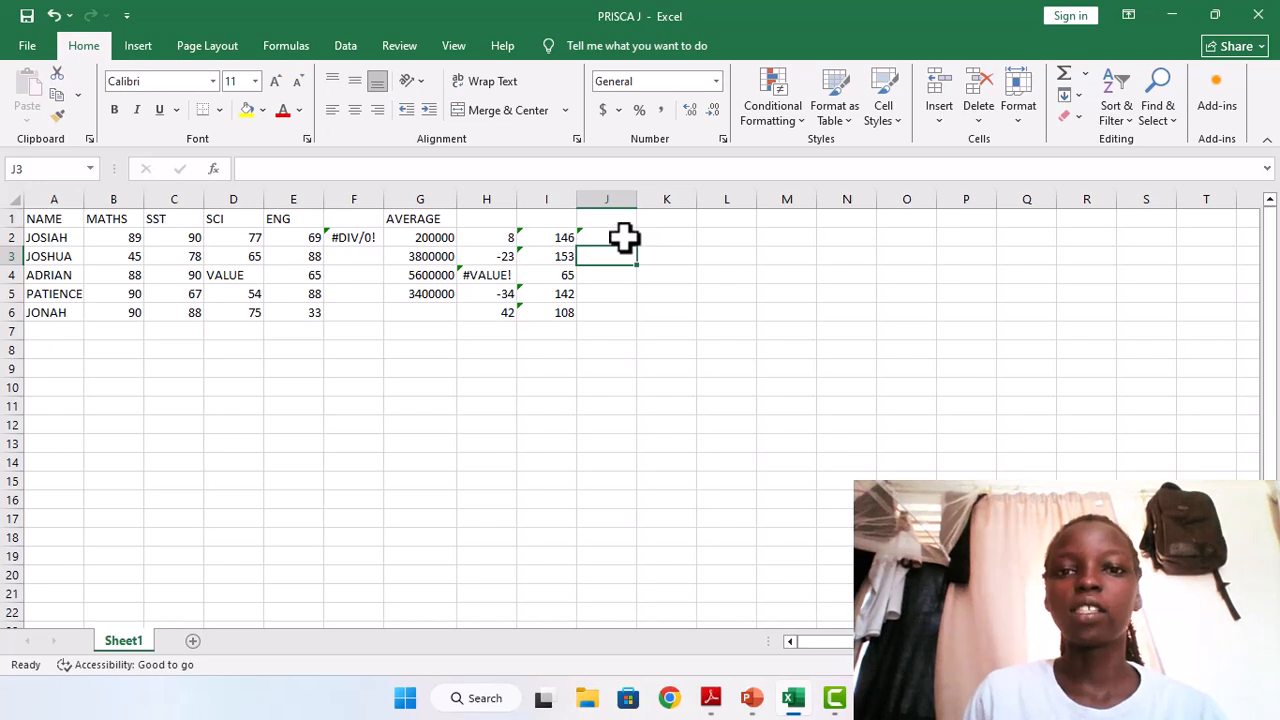
Fill the SUM formula from cell J2 down to J6 for the remaining students.
click(623, 238)
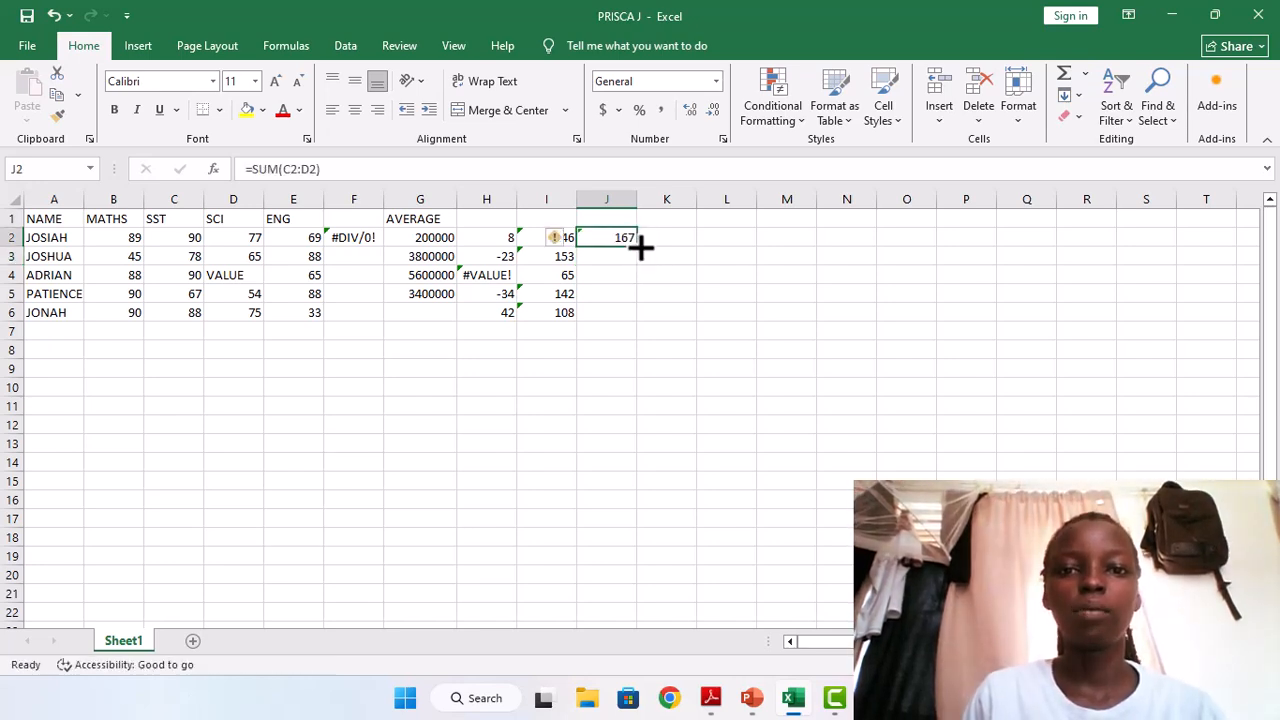
double_click(640, 247)
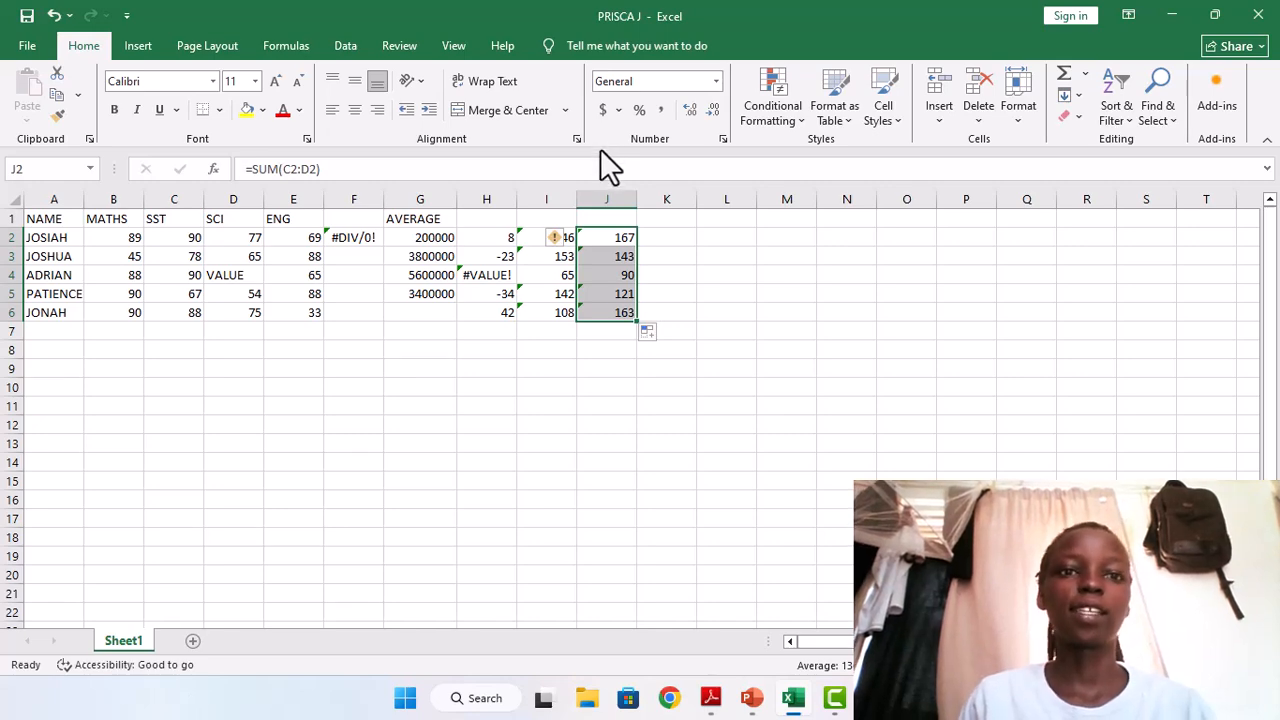
key(F10)
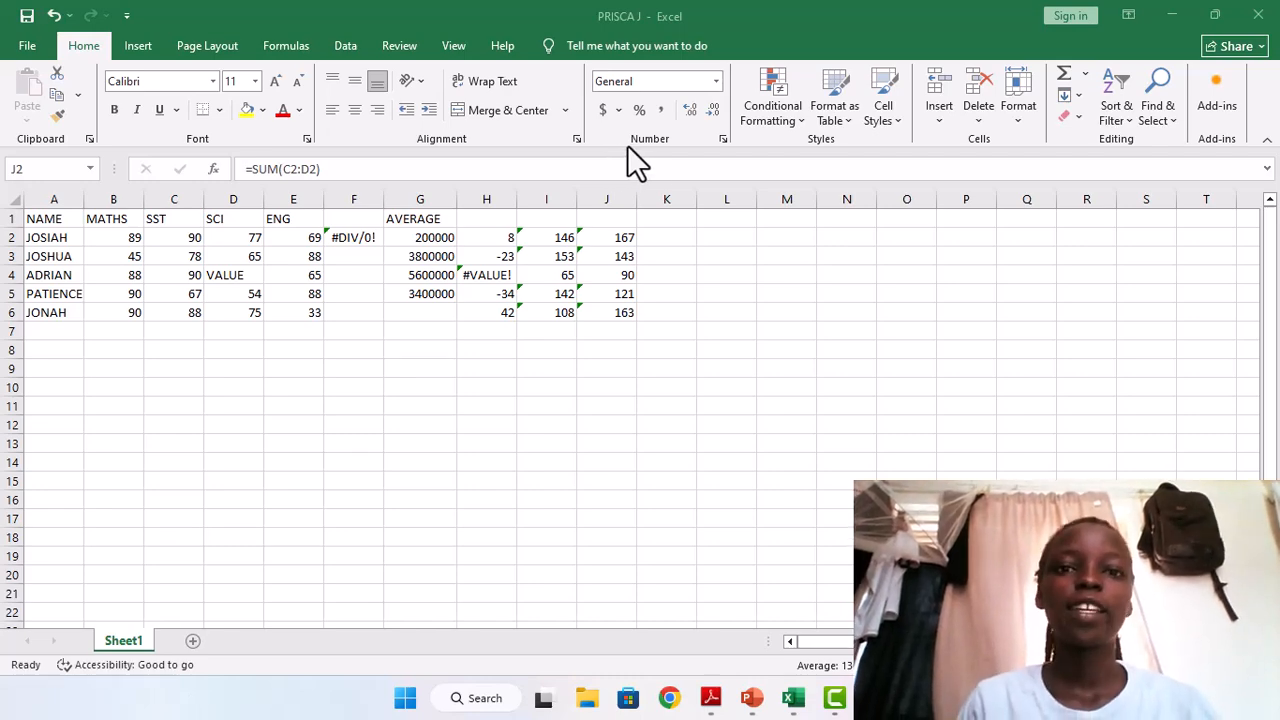
Enter the formula =SUM(B2:C2) in cell K2 and fill it down to K6.
click(650, 238)
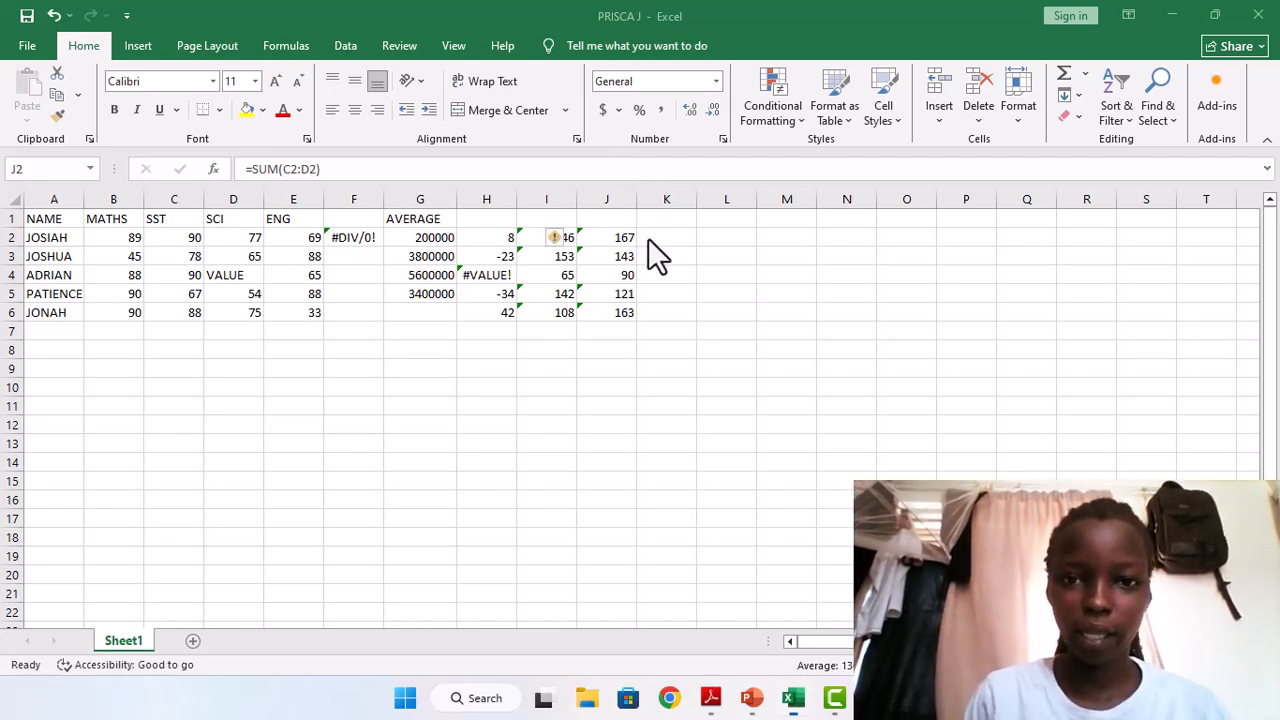
click(655, 236)
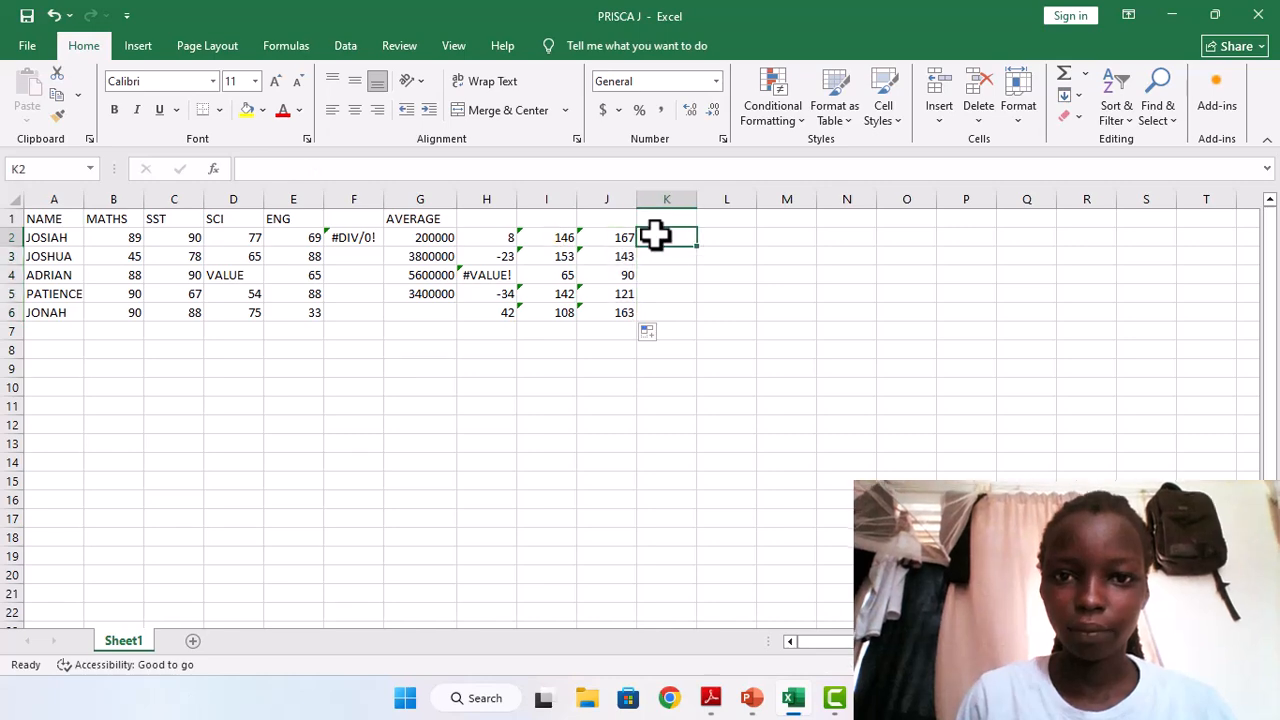
text(=)
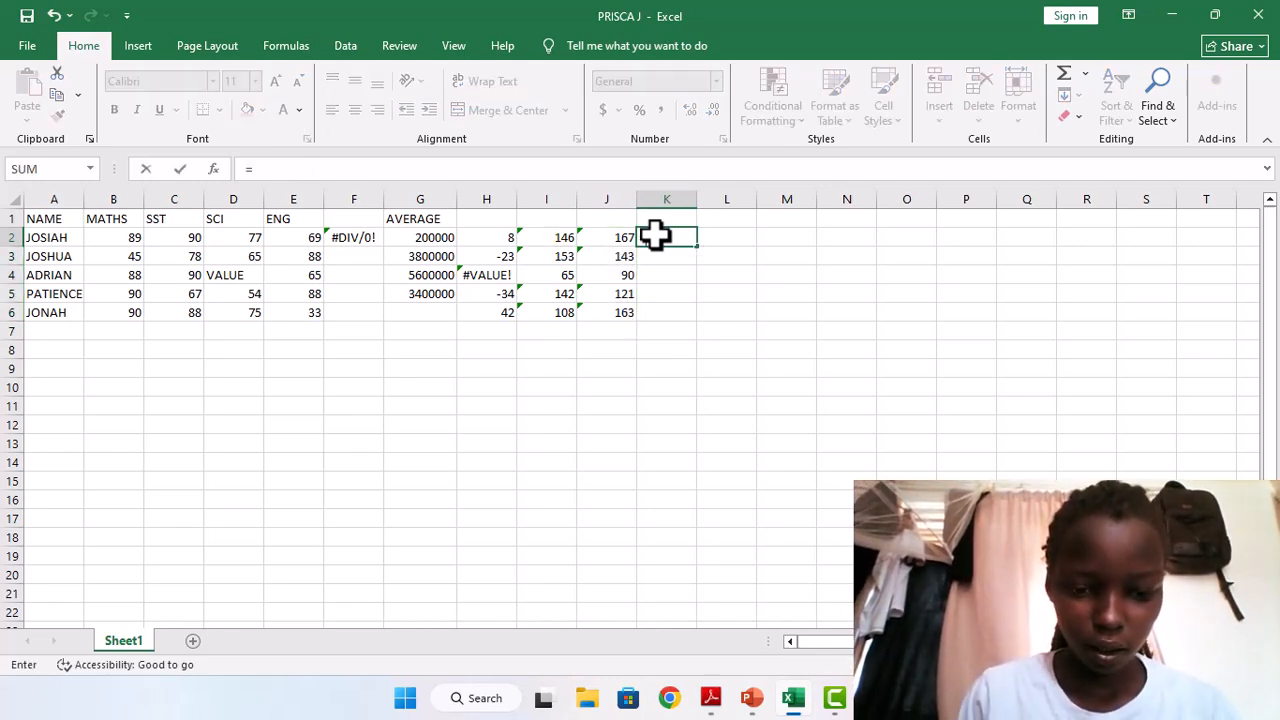
text(()
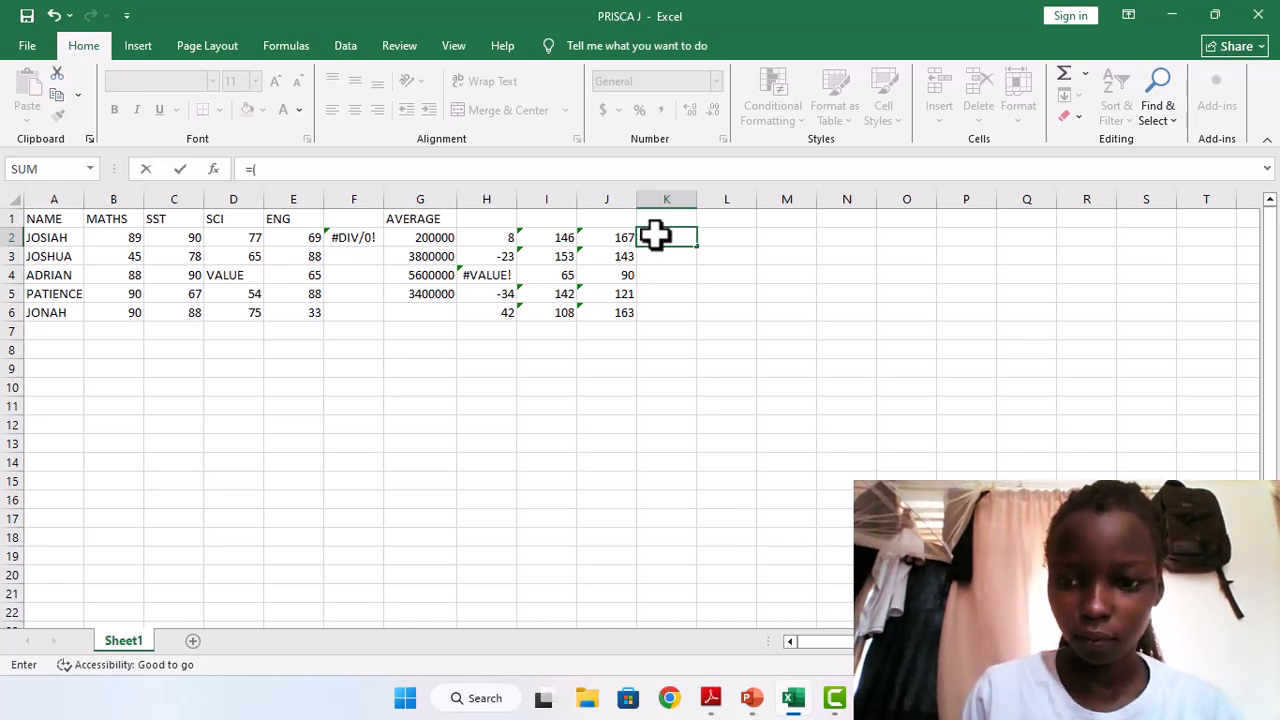
text(SUM)
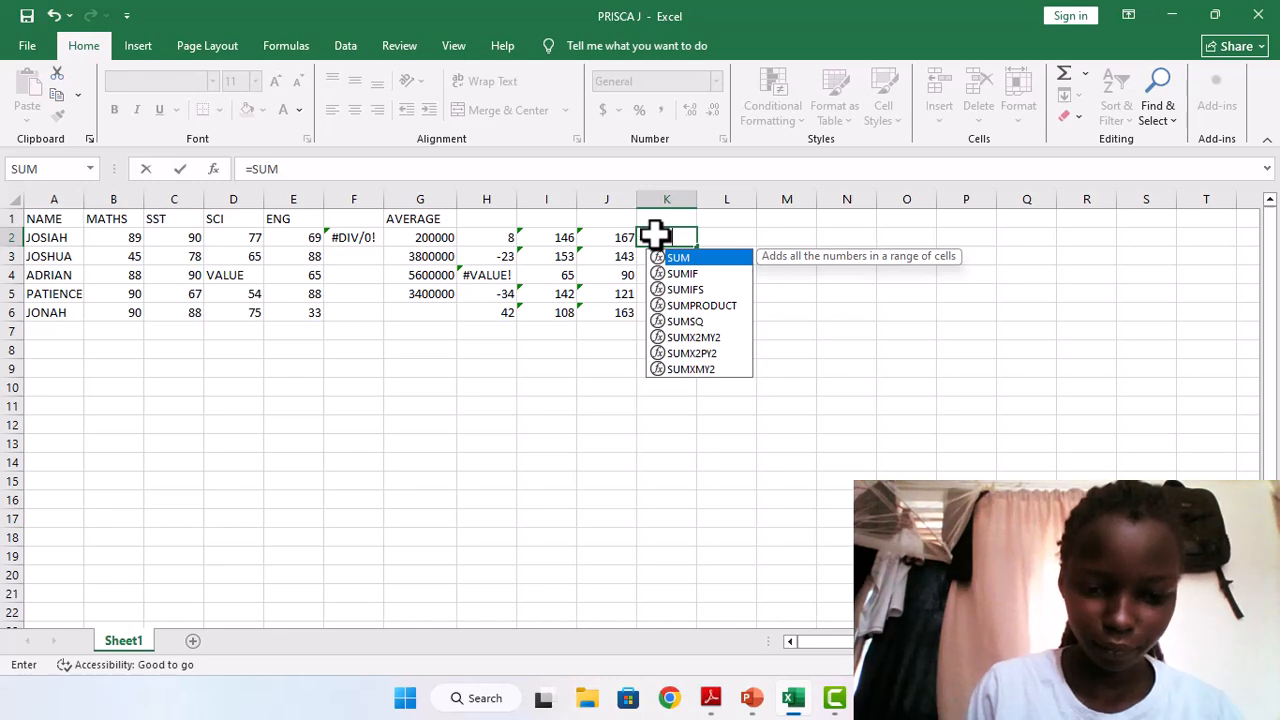
text(()
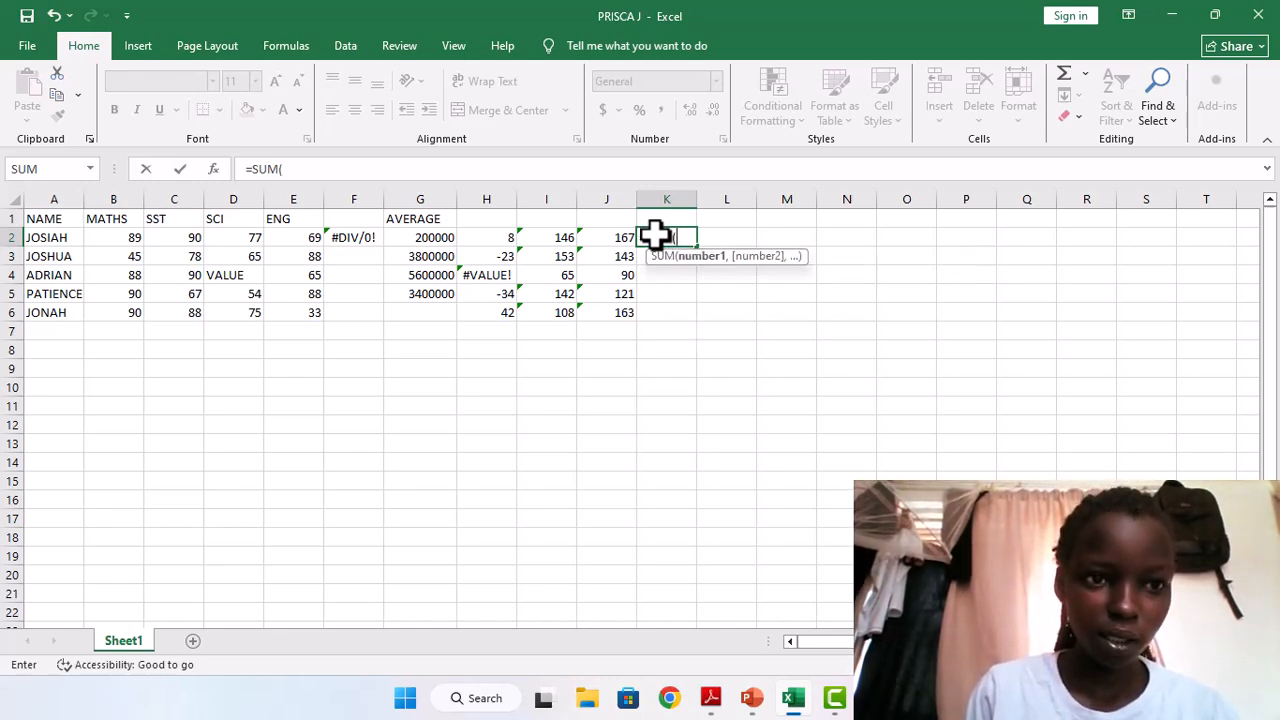
text(B2)
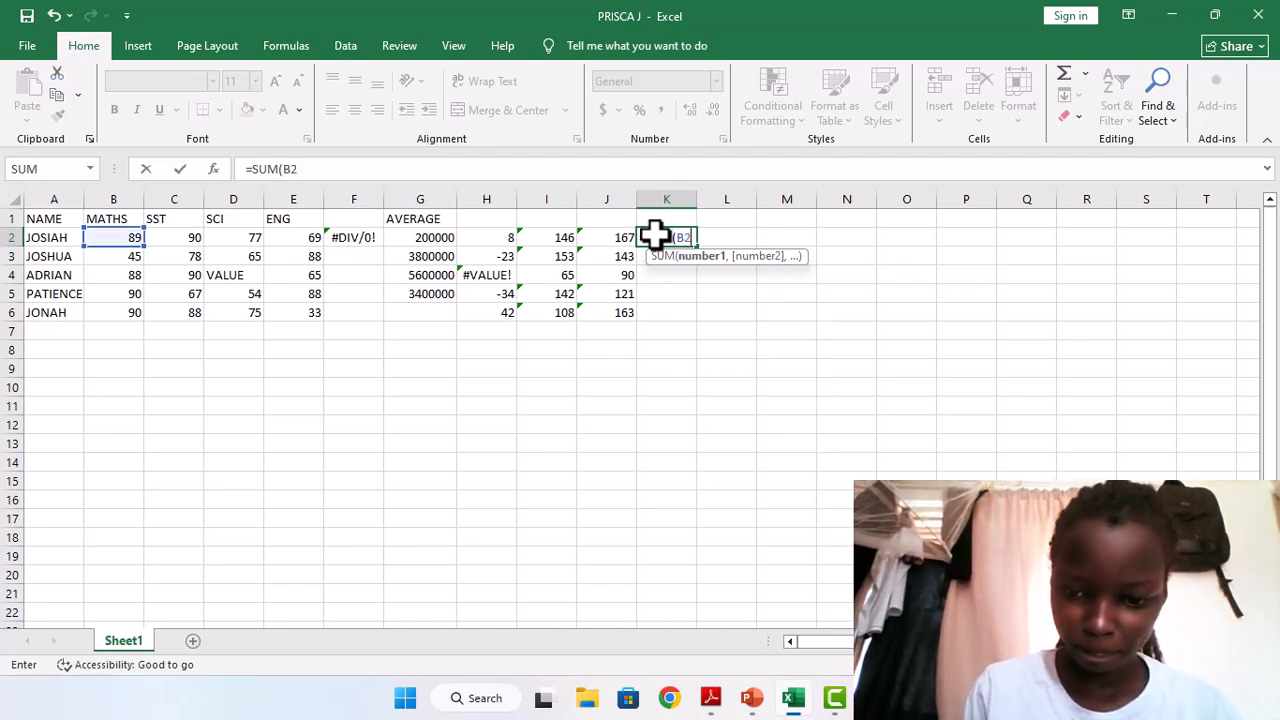
text(:C2))
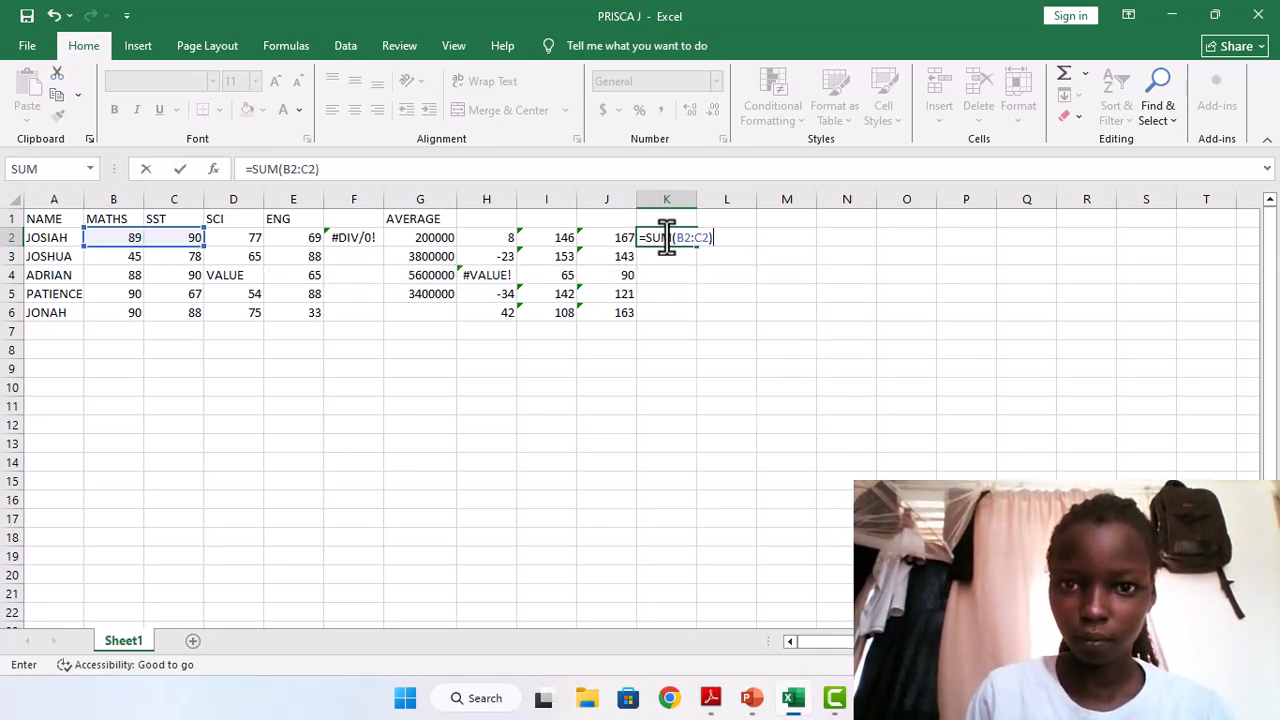
key(Return)
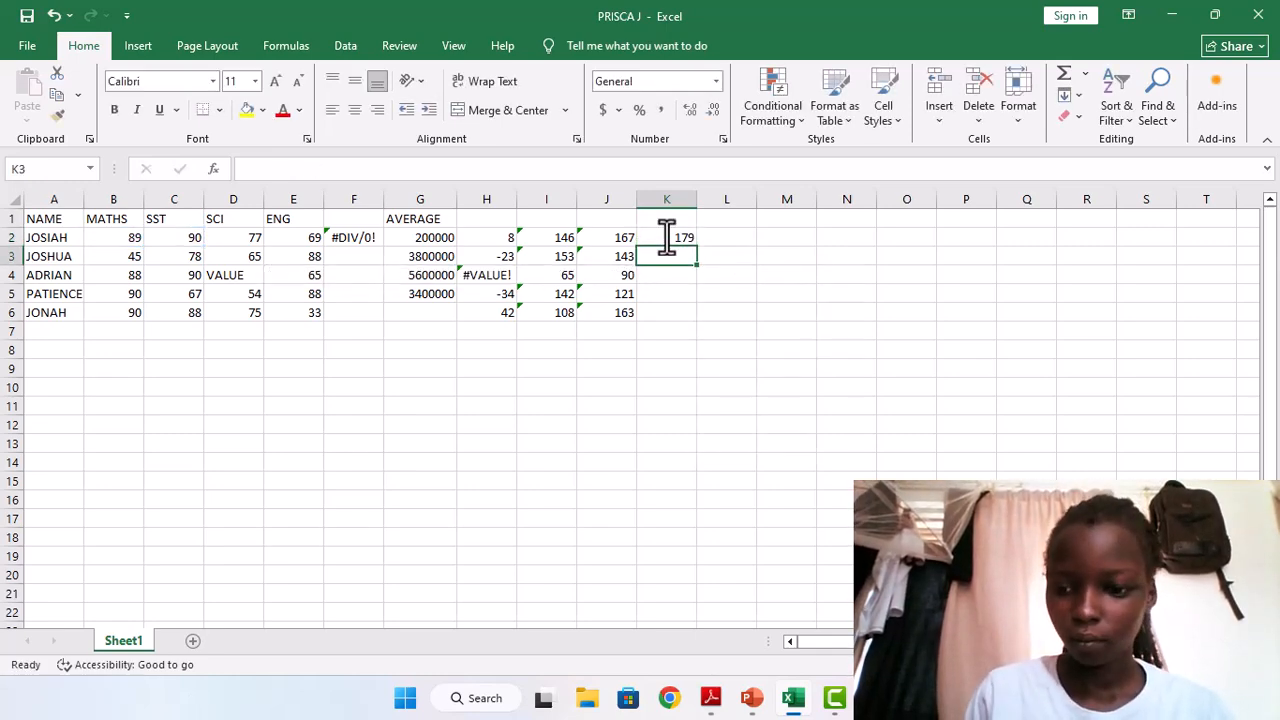
click(686, 236)
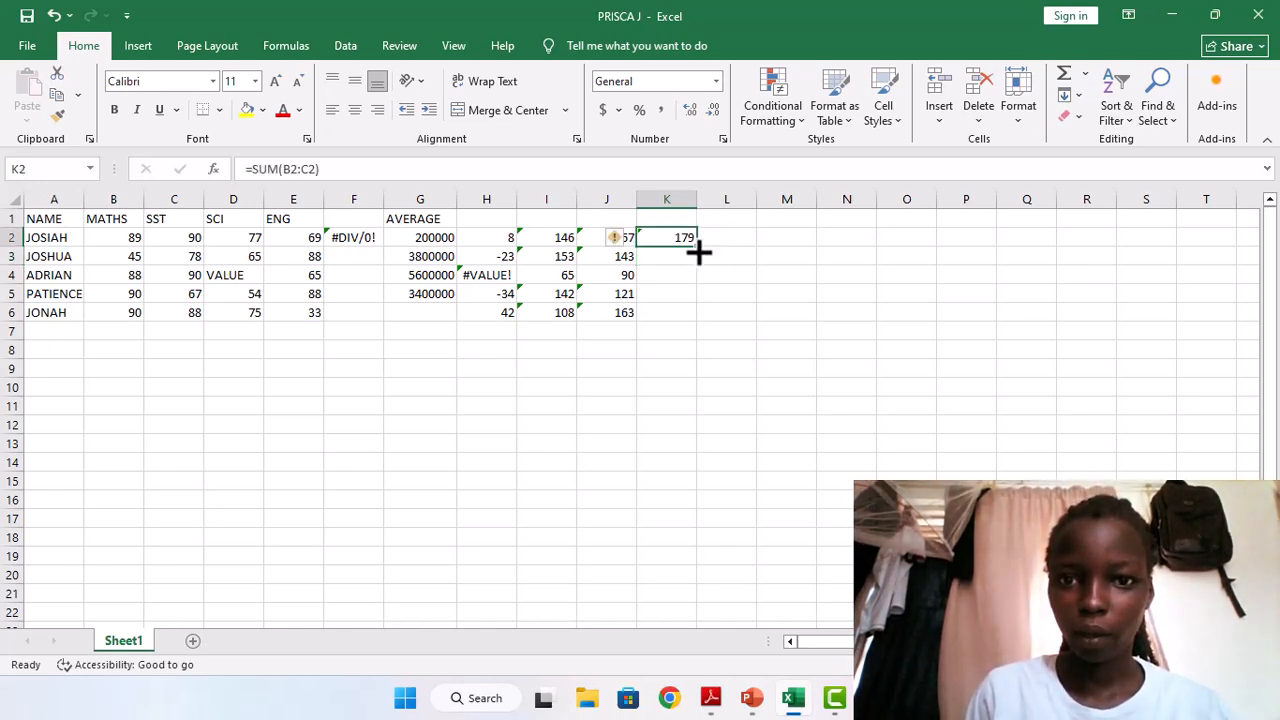
double_click(698, 250)
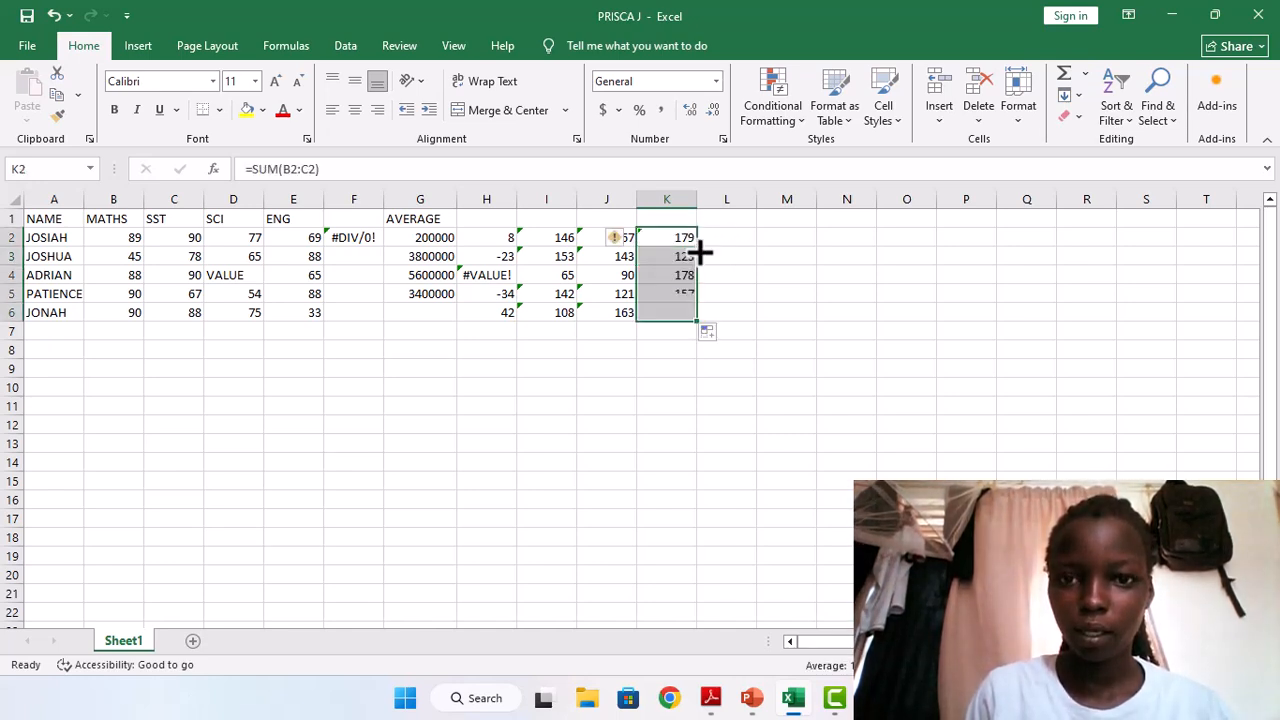
Delete the SST column C, and undo the deletion along with the sums in column K.
click(186, 196)
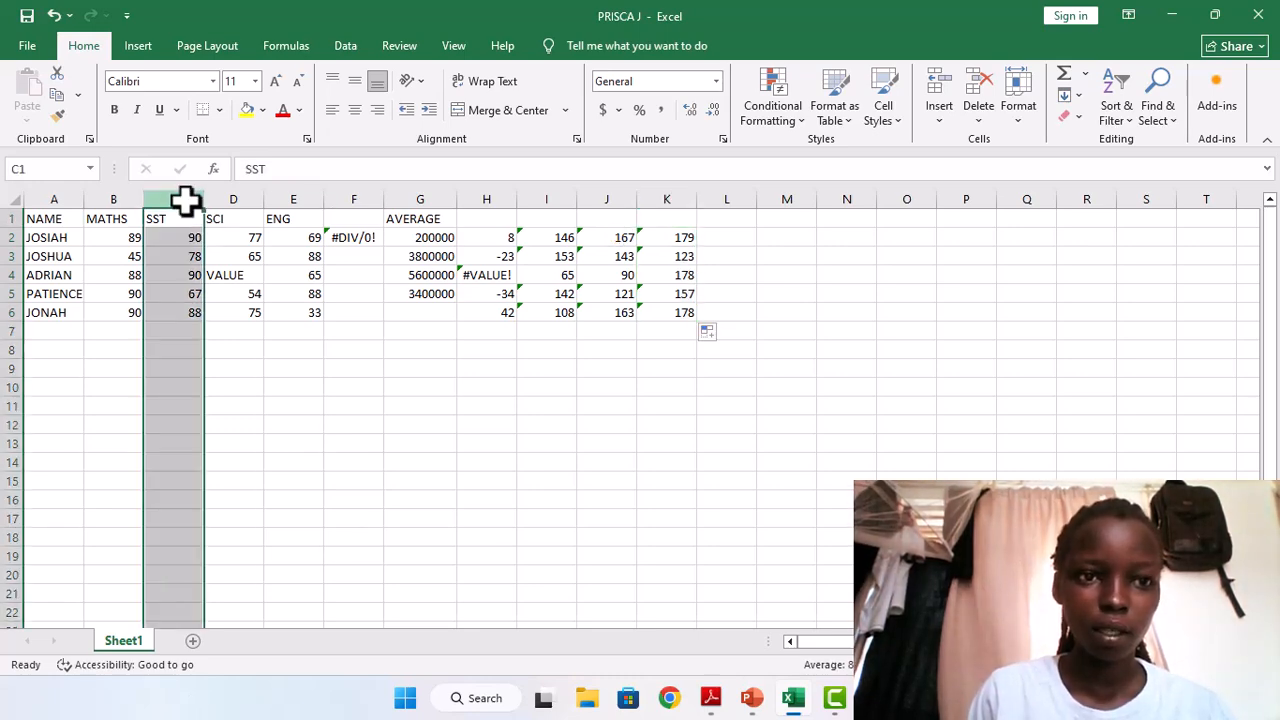
right_click(185, 201)
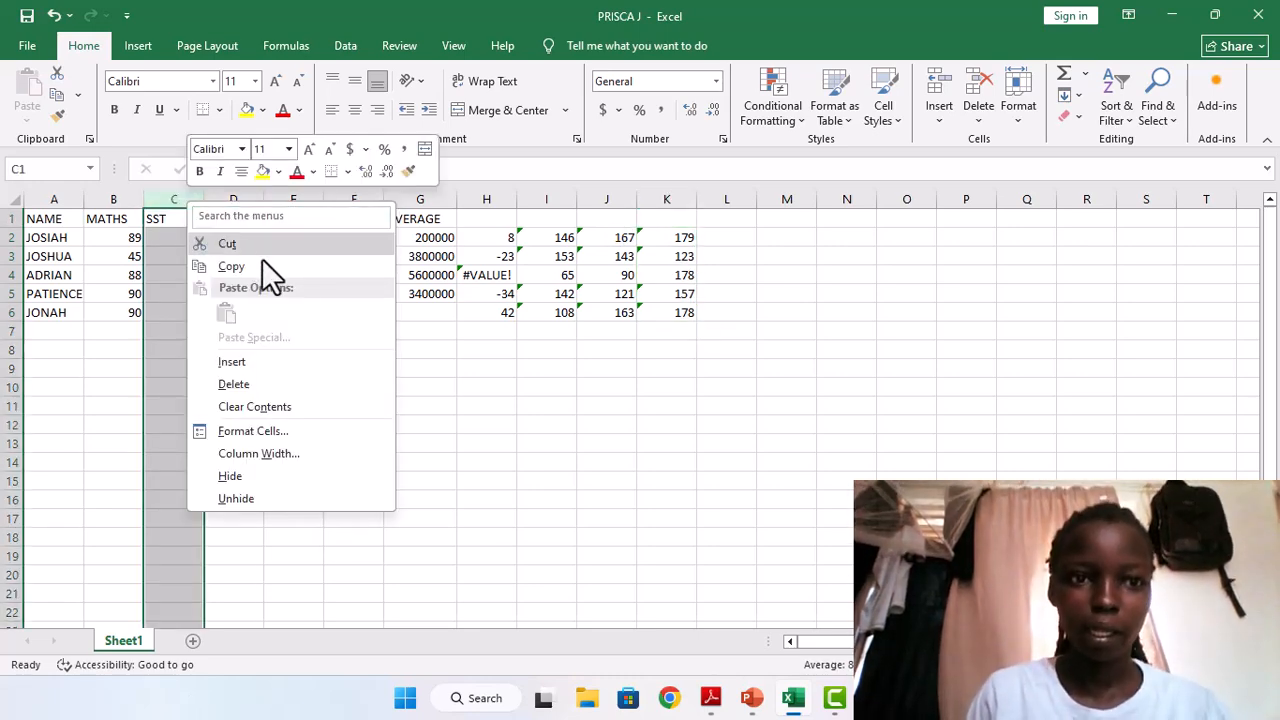
click(256, 387)
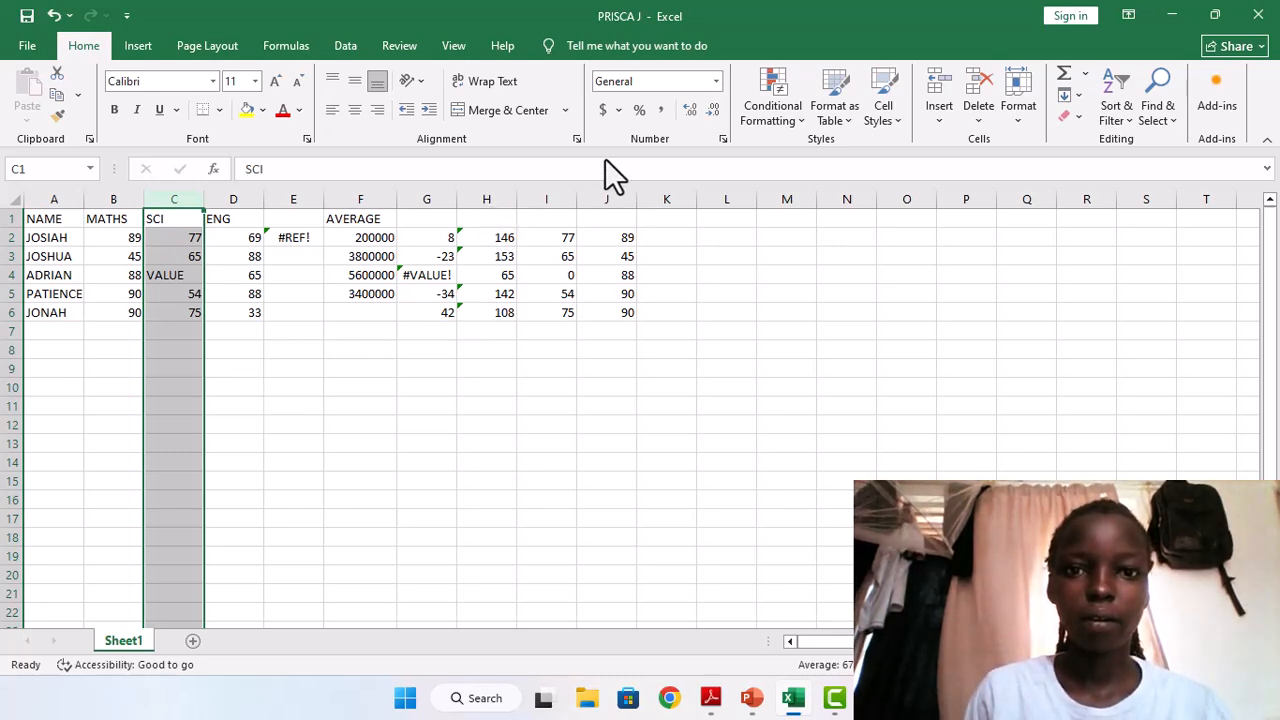
key(ctrl+z)
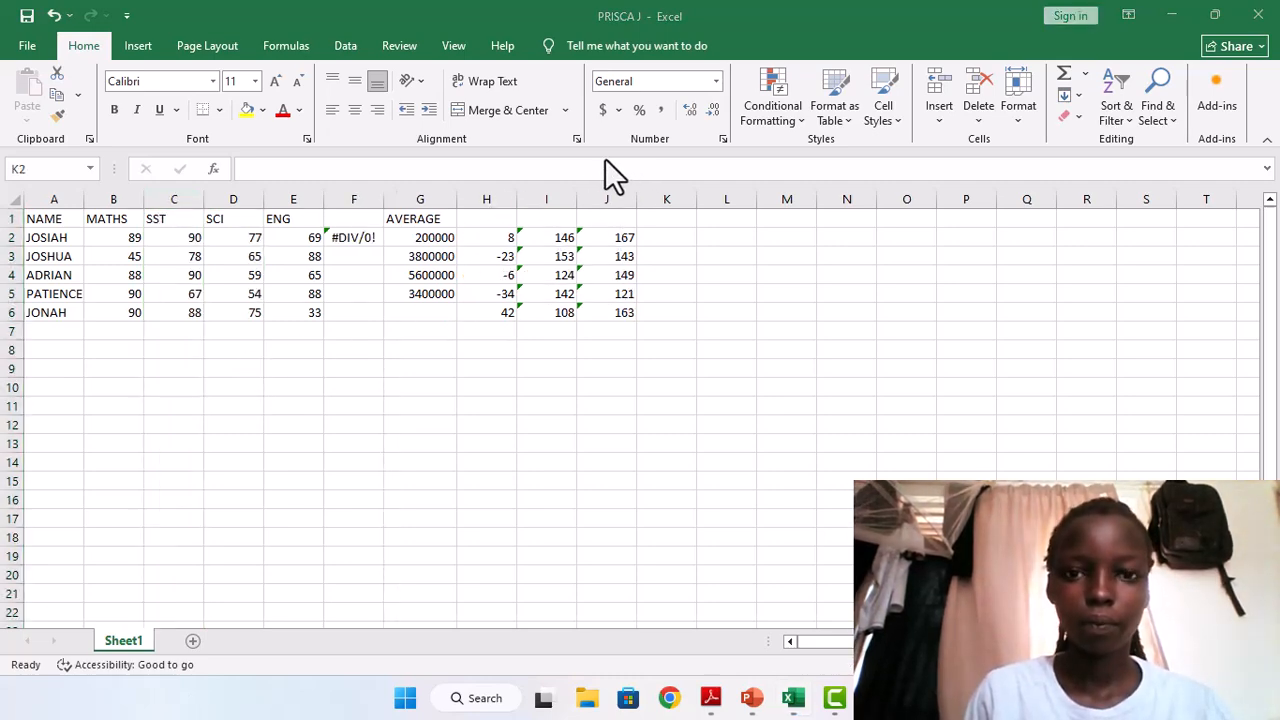
Enter the subtraction formula =(B2-C2) in cell K2 and fill it down to K6.
click(659, 237)
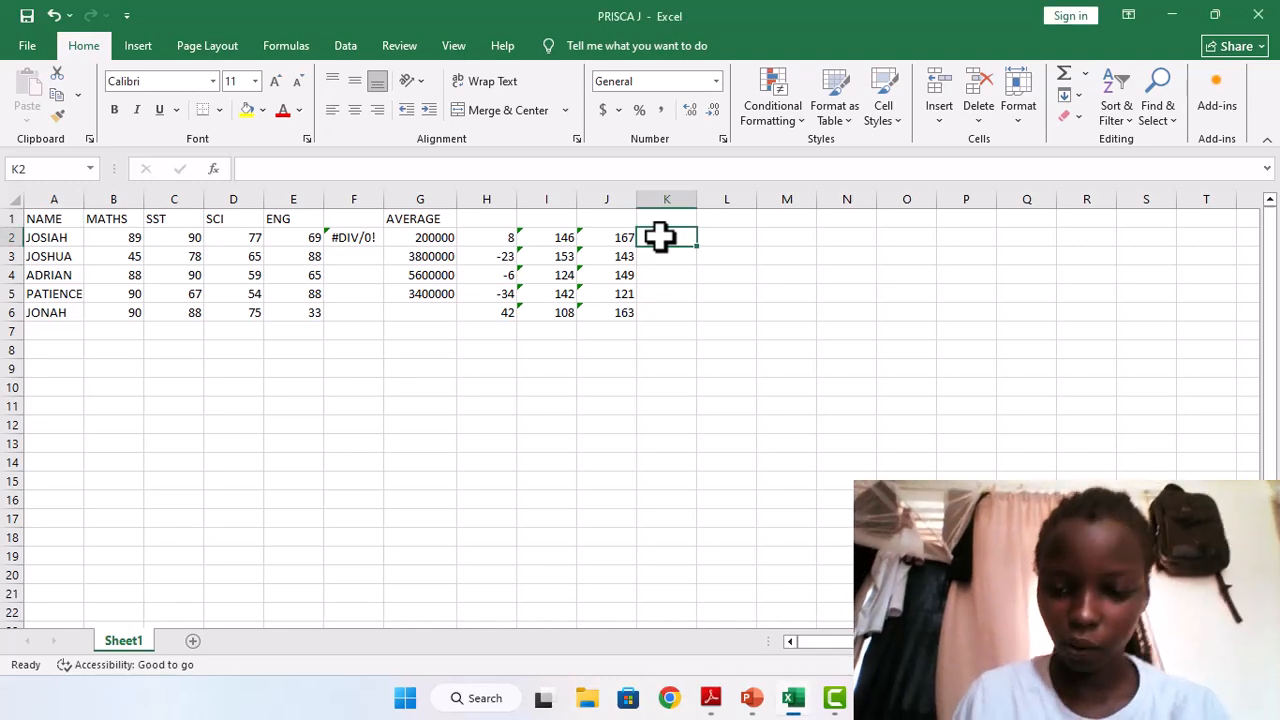
text(=)
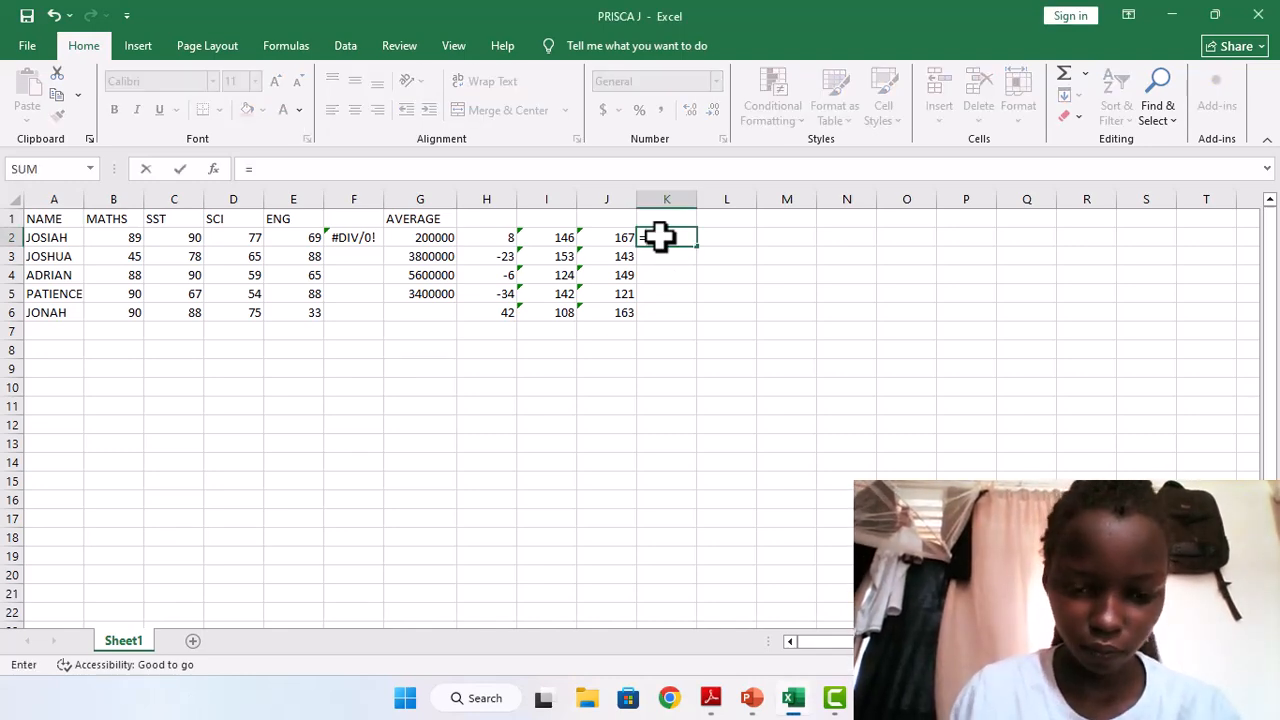
text(()
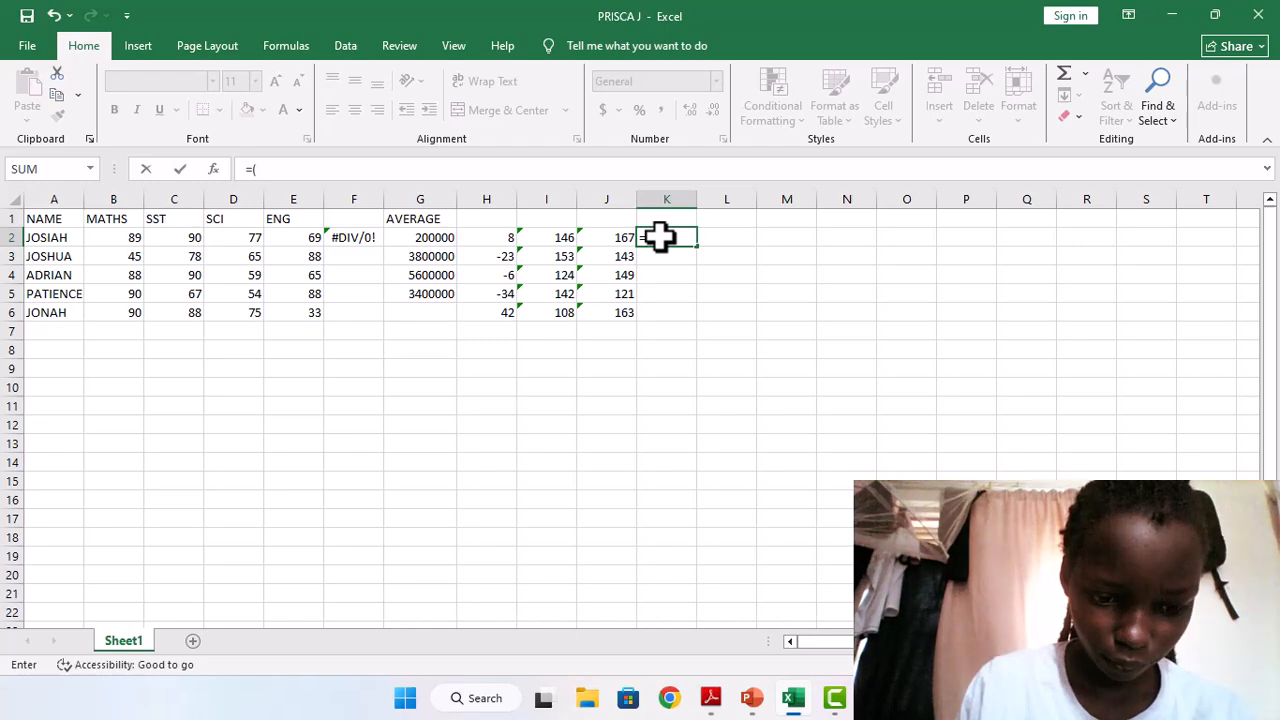
text(B2)
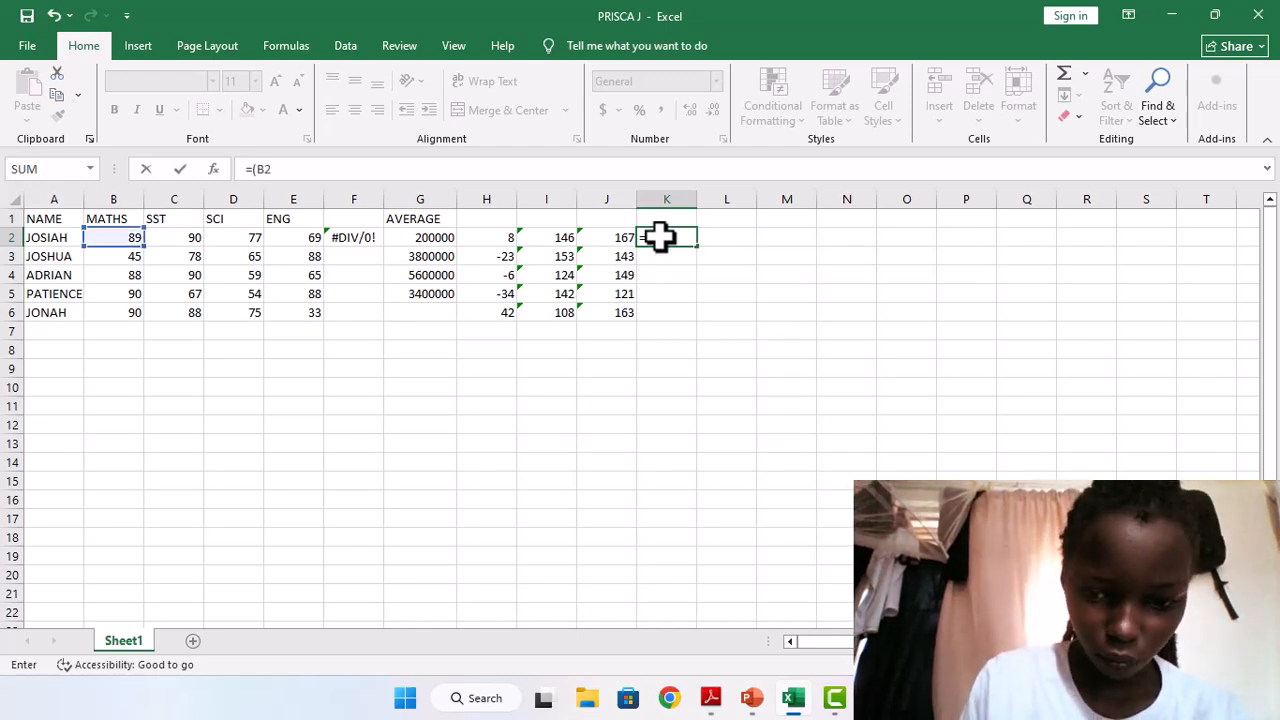
text(-)
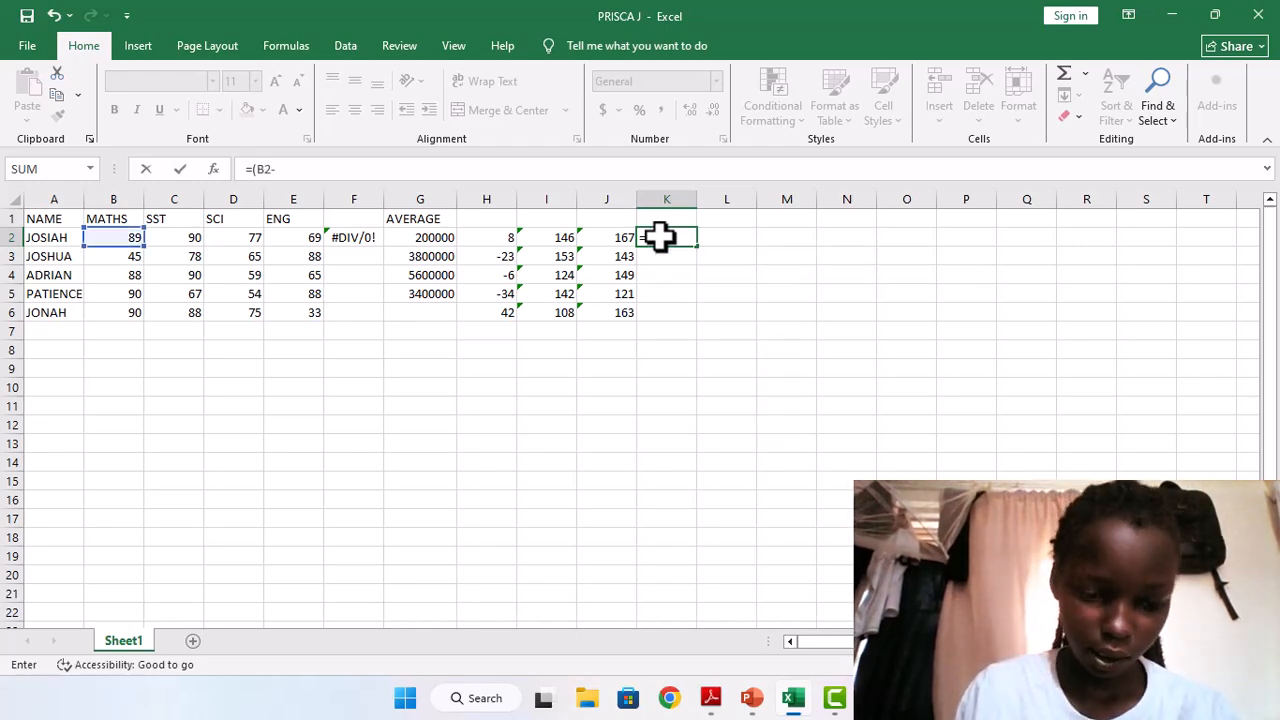
text(C2))
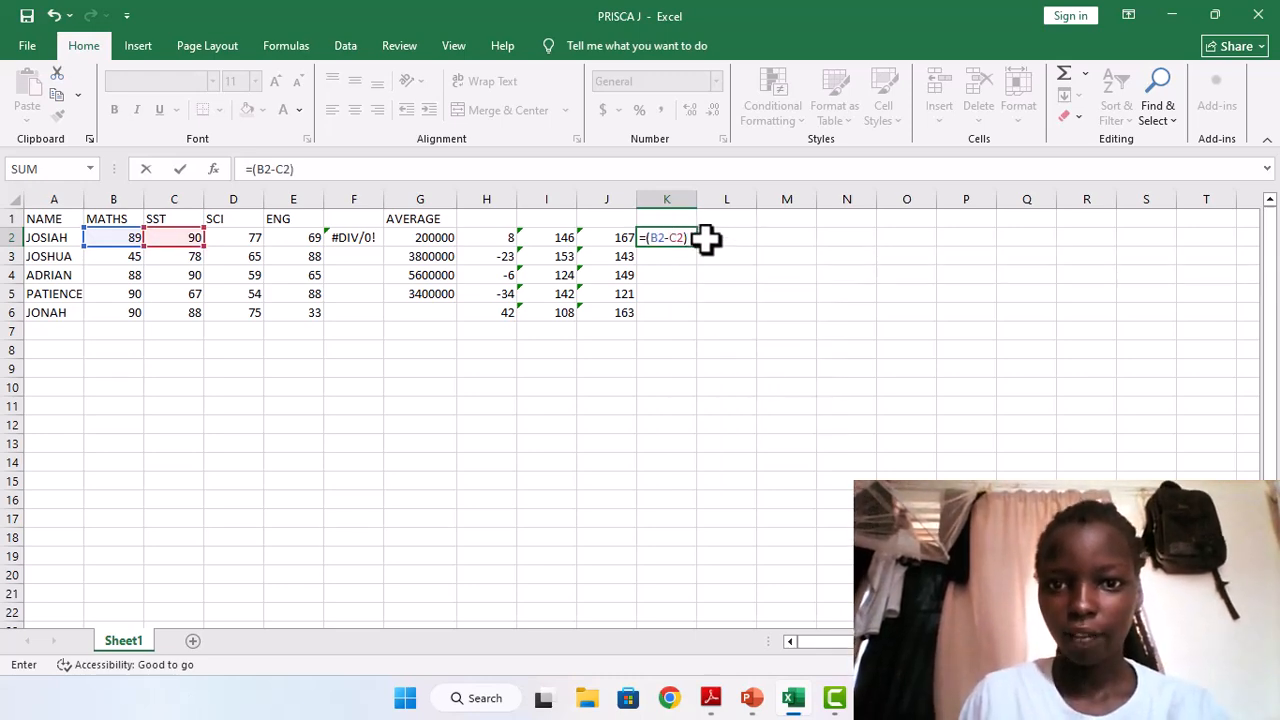
double_click(700, 253)
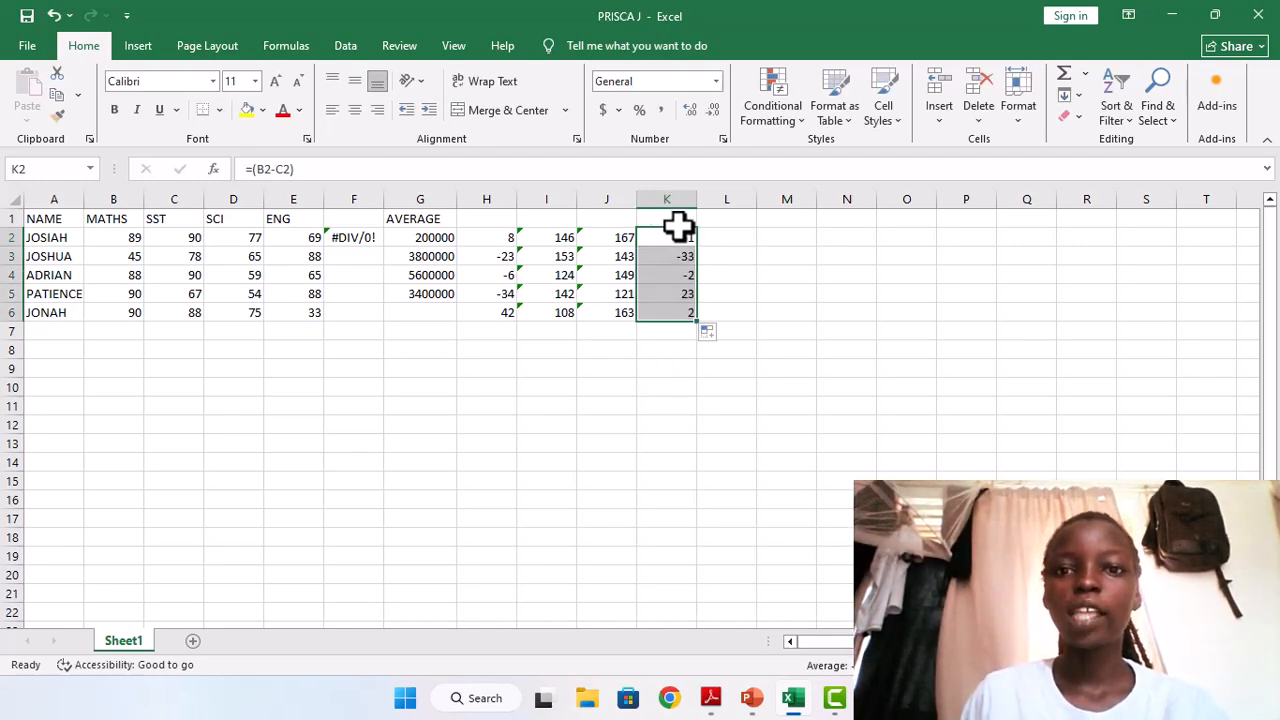
Delete the SST column C that the subtraction formulas refer to, and open cell K2 for editing.
click(173, 199)
right_click(171, 205)
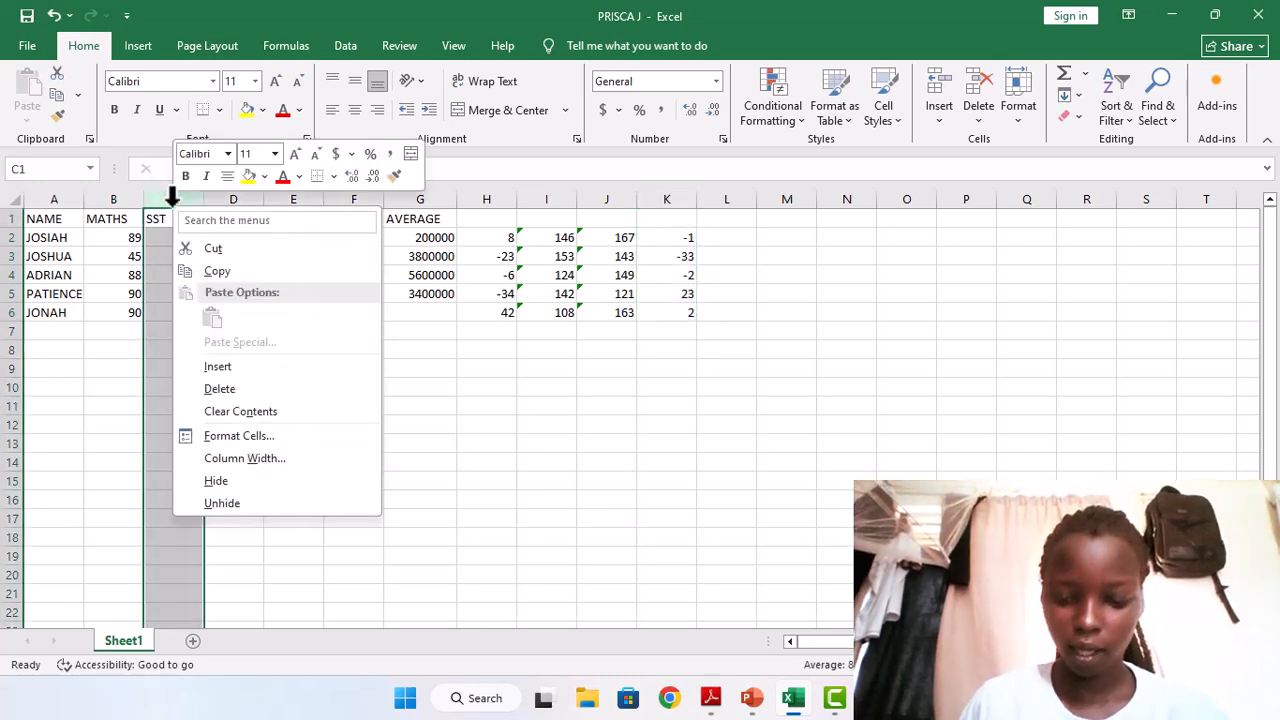
click(235, 396)
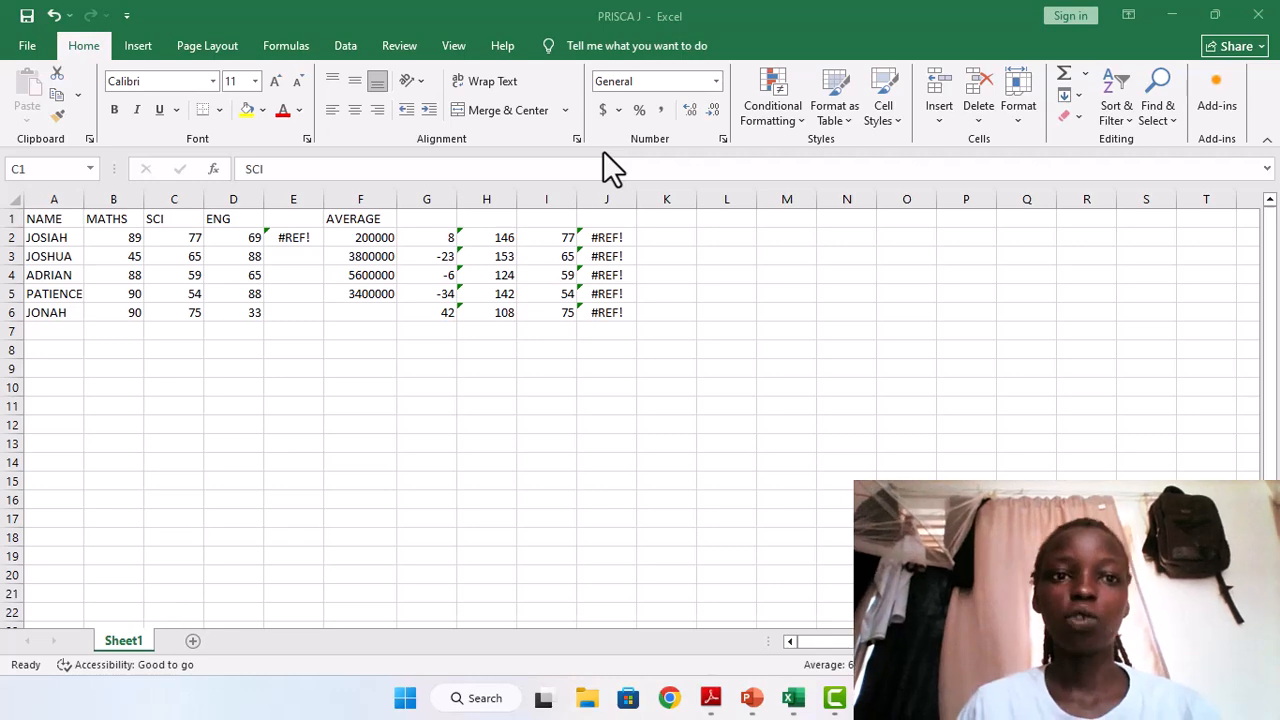
double_click(667, 238)
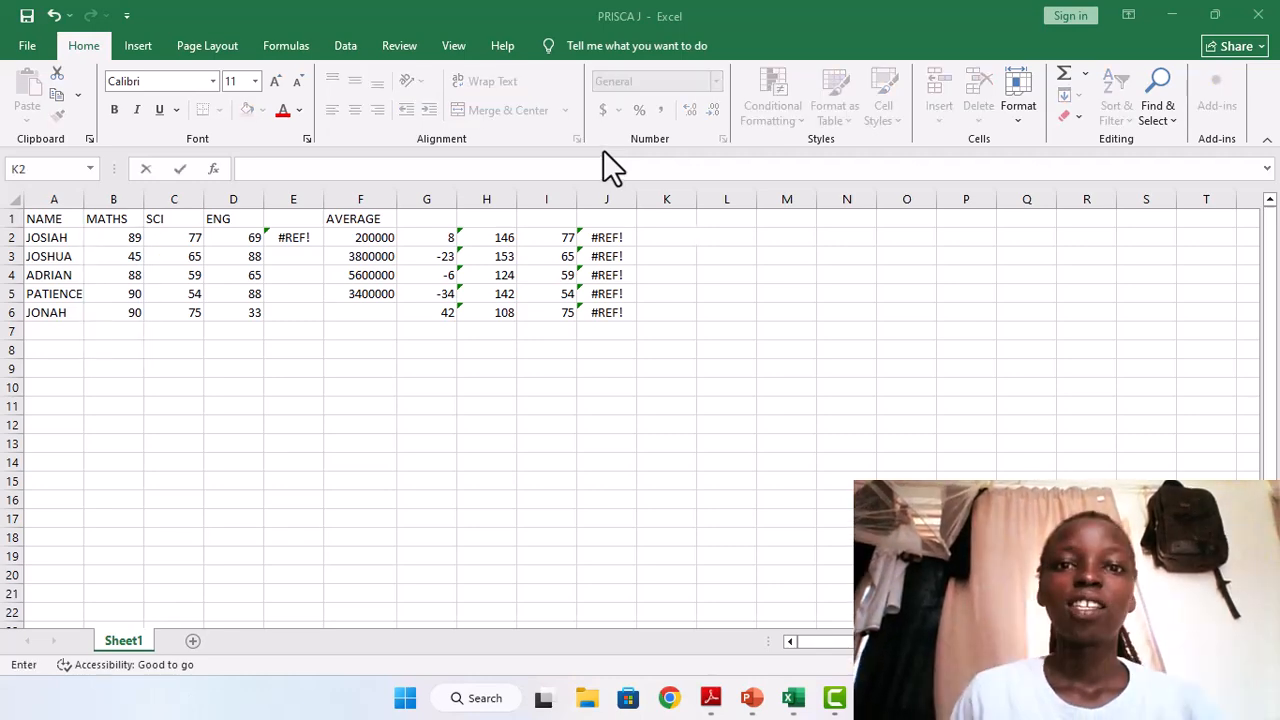